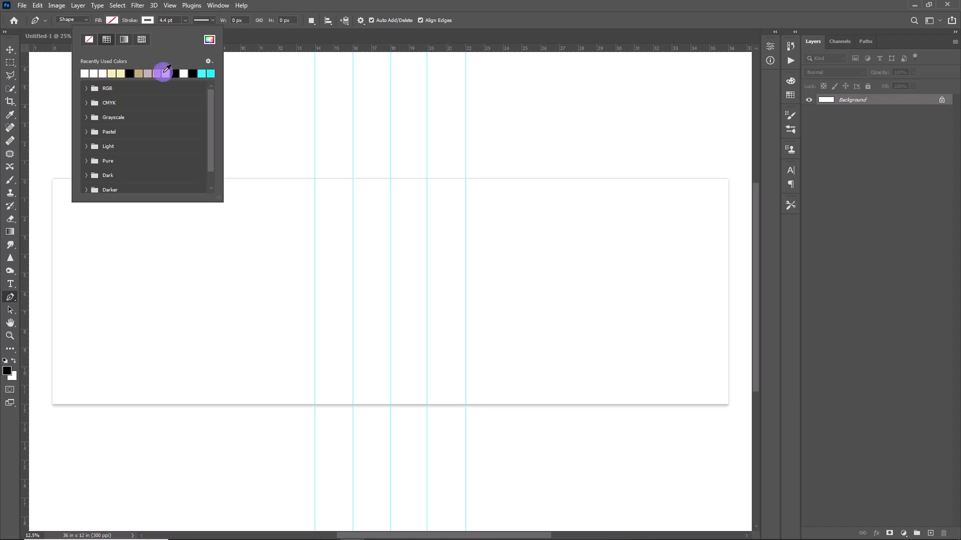
# Set the Pen tool to draw shapes with a black fill and a 4.4 pt white stroke
pyautogui.click(176, 22)
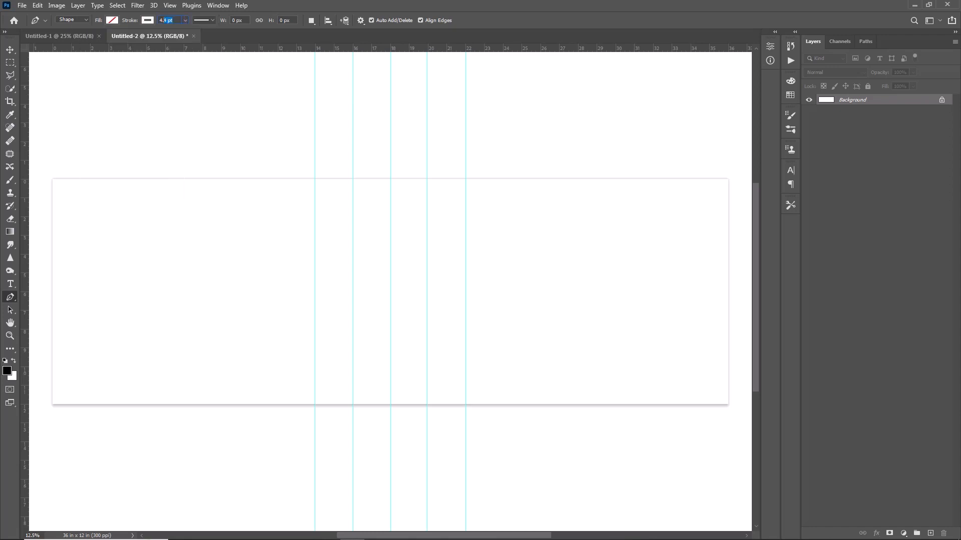
pyautogui.click(113, 21)
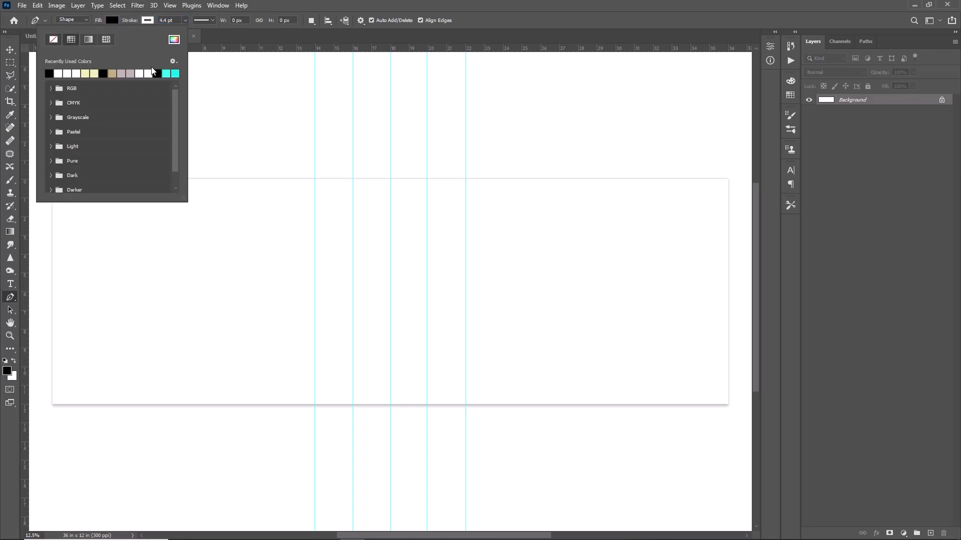
pyautogui.click(207, 54)
# Add two horizontal guides across the canvas, about 3.7 in and 7.4 in below its upper edge
pyautogui.moveTo(495, 48); pyautogui.dragTo(502, 292)
pyautogui.press('v')
pyautogui.moveTo(295, 48); pyautogui.dragTo(295, 317)
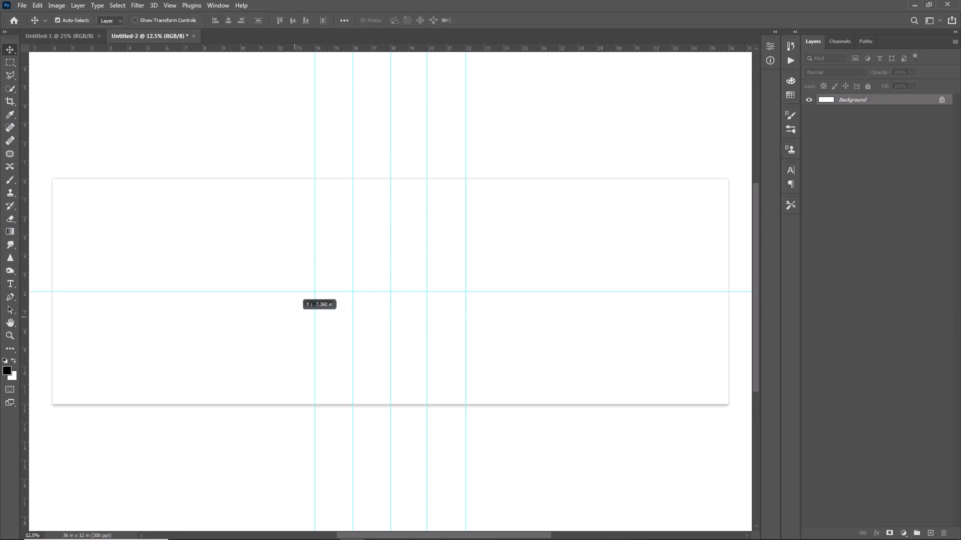
pyautogui.moveTo(489, 49); pyautogui.dragTo(498, 247)
# Draw a closed hexagon with the Pen tool along the guide intersections, about 2400 px wide and 2224 px high
pyautogui.click(10, 297)
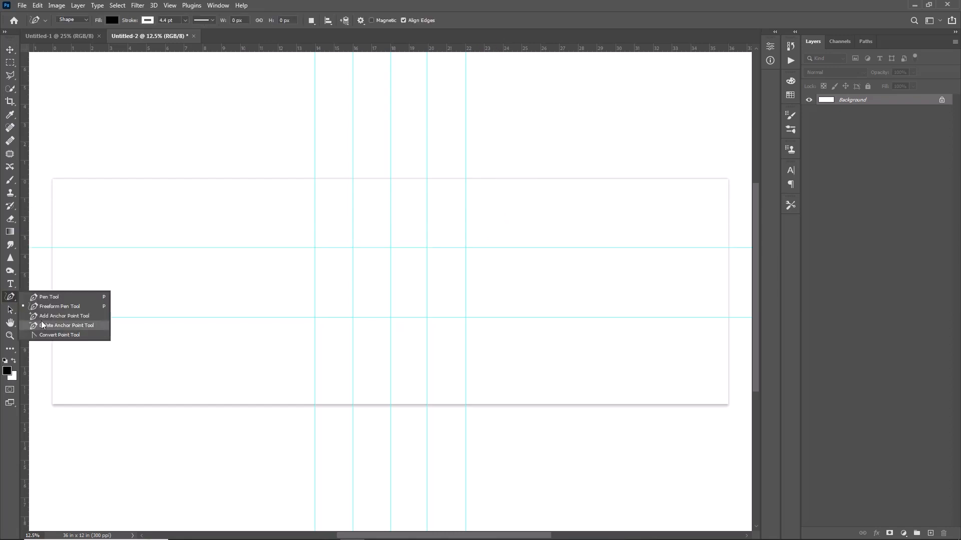
pyautogui.click(53, 298)
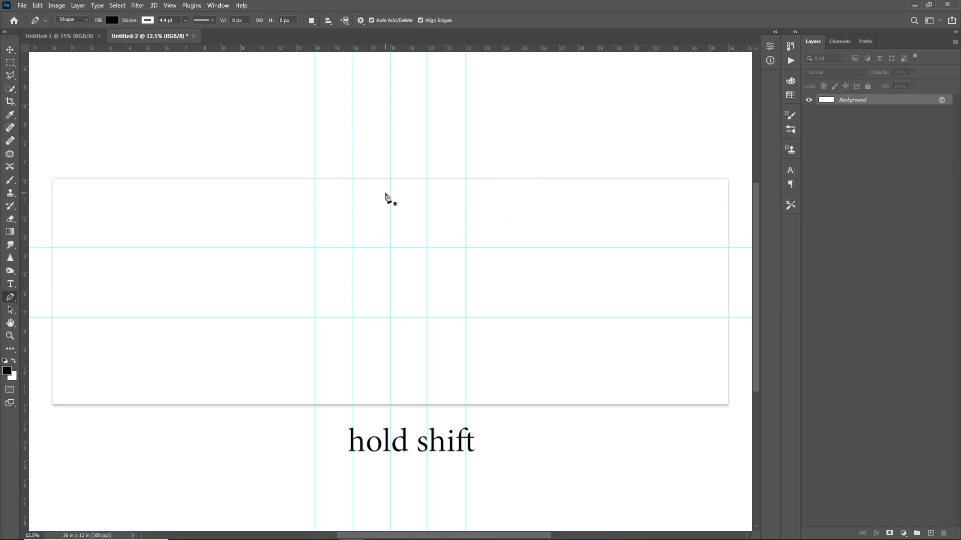
pyautogui.click(353, 179)
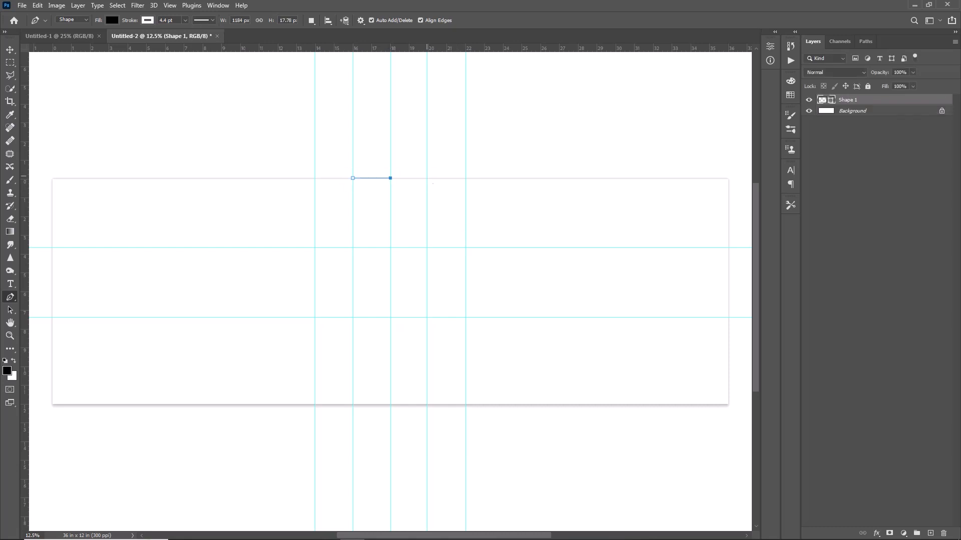
pyautogui.click(465, 247)
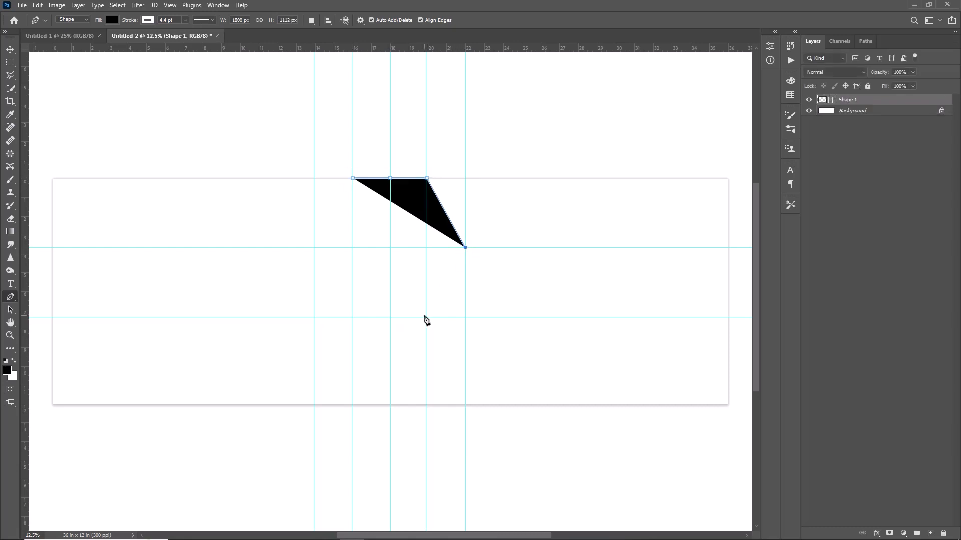
pyautogui.click(427, 317)
pyautogui.click(352, 317)
pyautogui.click(315, 247)
pyautogui.click(353, 179)
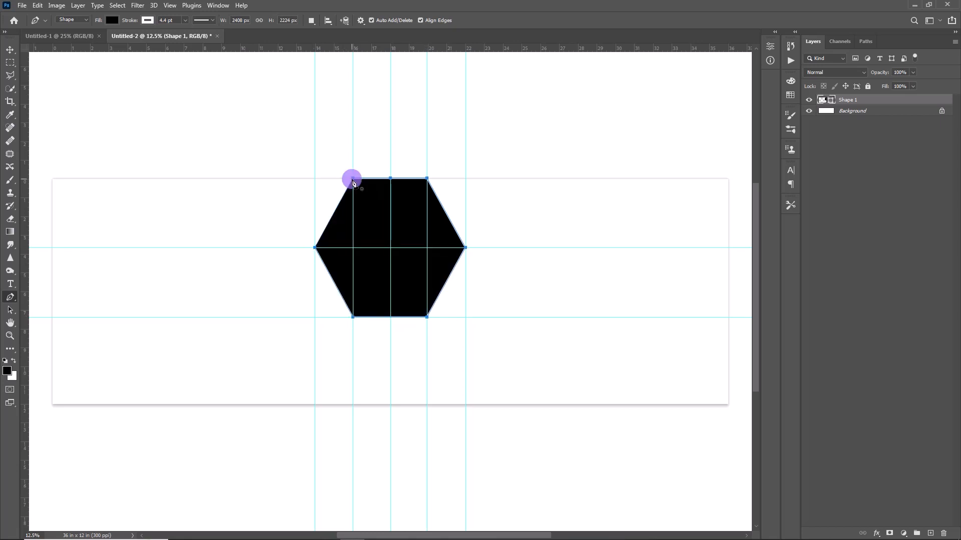
# Remove all vertical guides and the upper horizontal guide, keeping only the one along the hexagon's lower edge
pyautogui.press('v')
pyautogui.moveTo(427, 134); pyautogui.dragTo(67, 148)
pyautogui.moveTo(391, 145); pyautogui.dragTo(63, 155)
pyautogui.moveTo(353, 150); pyautogui.dragTo(61, 165)
pyautogui.moveTo(315, 155); pyautogui.dragTo(6, 178)
pyautogui.moveTo(66, 171); pyautogui.dragTo(10, 176)
pyautogui.moveTo(61, 170); pyautogui.dragTo(10, 175)
pyautogui.moveTo(305, 247); pyautogui.dragTo(383, 318)
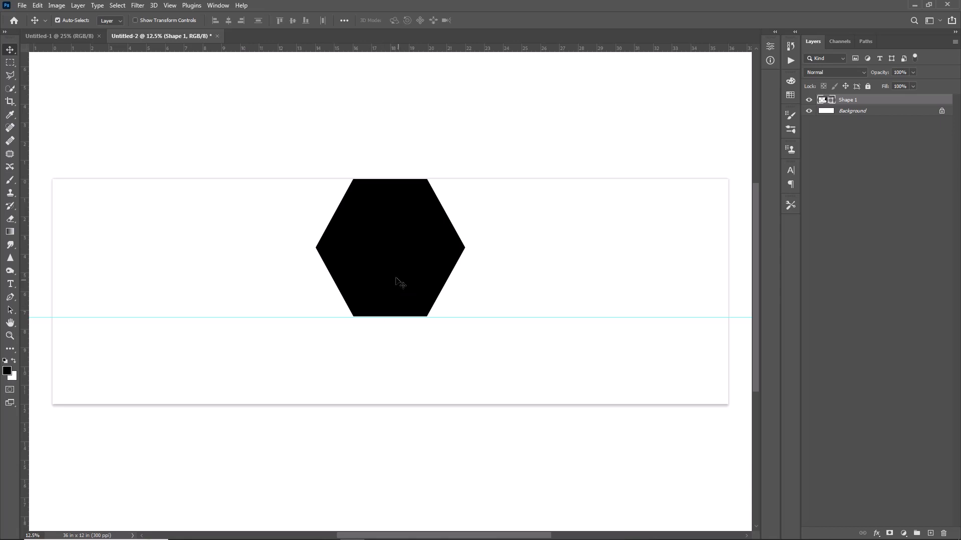
# Move the remaining guide down to about 9.3 in and shift the hexagon down to rest on it
pyautogui.moveTo(325, 316); pyautogui.dragTo(346, 353)
pyautogui.moveTo(399, 267); pyautogui.dragTo(406, 297)
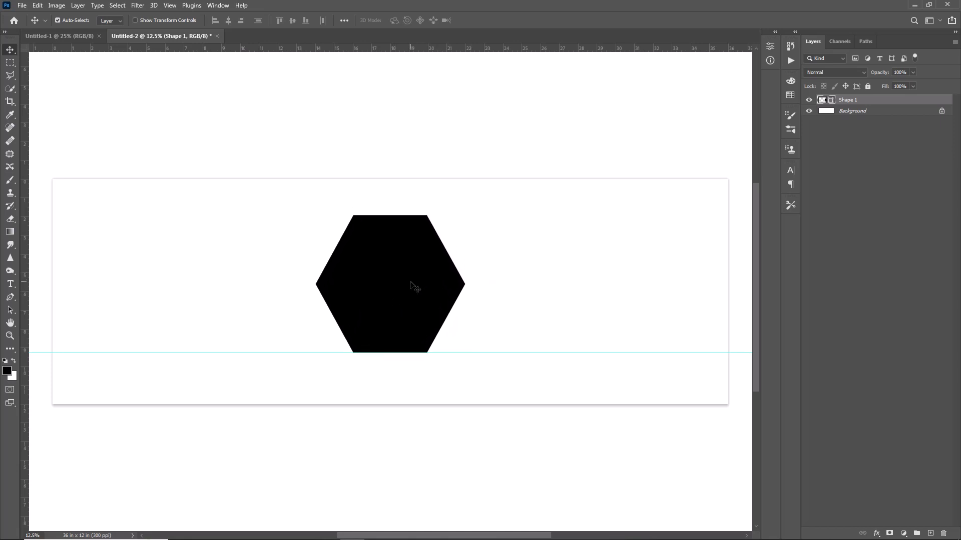
# Duplicate the hexagon, place the copy overlapping the original's right side, and scale it to about 92%
pyautogui.press('ctrl')
pyautogui.hotkey('ctrl', 'j')
pyautogui.moveTo(412, 283); pyautogui.dragTo(513, 280)
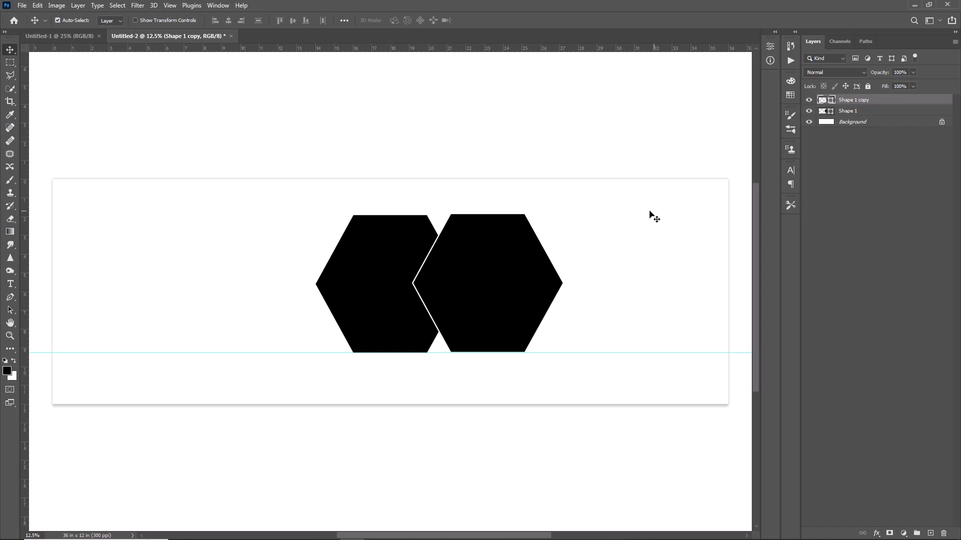
pyautogui.hotkey('ctrl', 't')
pyautogui.moveTo(560, 218)
pyautogui.mouseDown()
pyautogui.moveTo(538, 240)
pyautogui.moveTo(551, 223)
pyautogui.mouseUp()
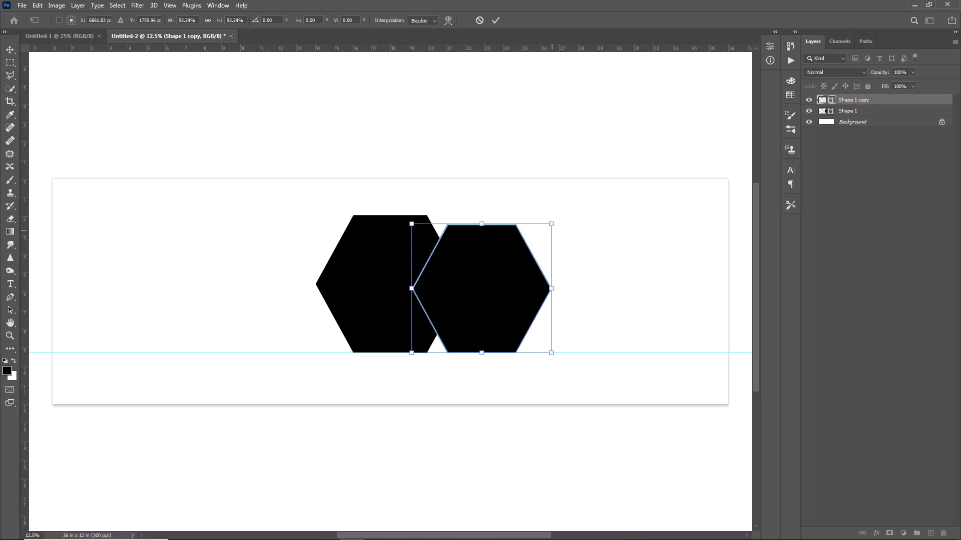
# Place the smaller hexagon's layer below the original and nudge it left and up to centre it vertically behind the large one
pyautogui.moveTo(887, 102); pyautogui.dragTo(884, 118)
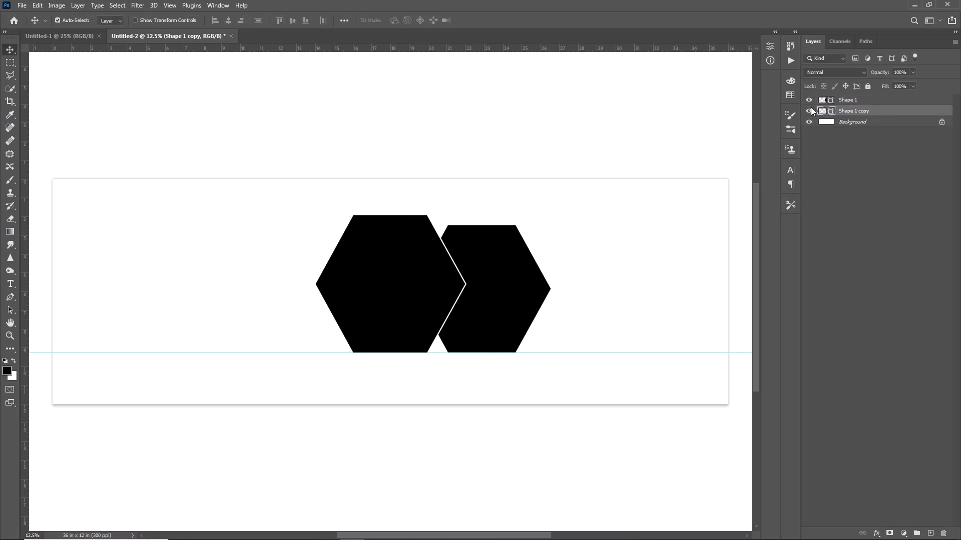
pyautogui.hotkey('shift', 'Left')
pyautogui.hotkey('shift', 'Left')
pyautogui.hotkey('shift', 'Left')
pyautogui.hotkey('shift', 'Left')
pyautogui.hotkey('shift', 'Left')
pyautogui.hotkey('shift', 'Left')
pyautogui.hotkey('shift', 'Left')
pyautogui.hotkey('shift', 'Left')
pyautogui.hotkey('shift', 'Left')
pyautogui.hotkey('shift', 'Left')
pyautogui.hotkey('shift', 'Left')
pyautogui.hotkey('shift', 'Left')
pyautogui.hotkey('shift', 'Left')
pyautogui.hotkey('shift', 'Left')
pyautogui.hotkey('shift', 'Left')
pyautogui.hotkey('shift', 'Left')
pyautogui.hotkey('shift', 'Left')
pyautogui.hotkey('shift', 'Left')
pyautogui.hotkey('shift', 'Left')
pyautogui.hotkey('shift', 'Left')
pyautogui.hotkey('shift', 'Up')
pyautogui.hotkey('shift', 'Up')
pyautogui.hotkey('shift', 'Up')
pyautogui.hotkey('shift', 'Up')
pyautogui.hotkey('shift', 'Up')
pyautogui.hotkey('shift', 'Up')
pyautogui.hotkey('shift', 'Up')
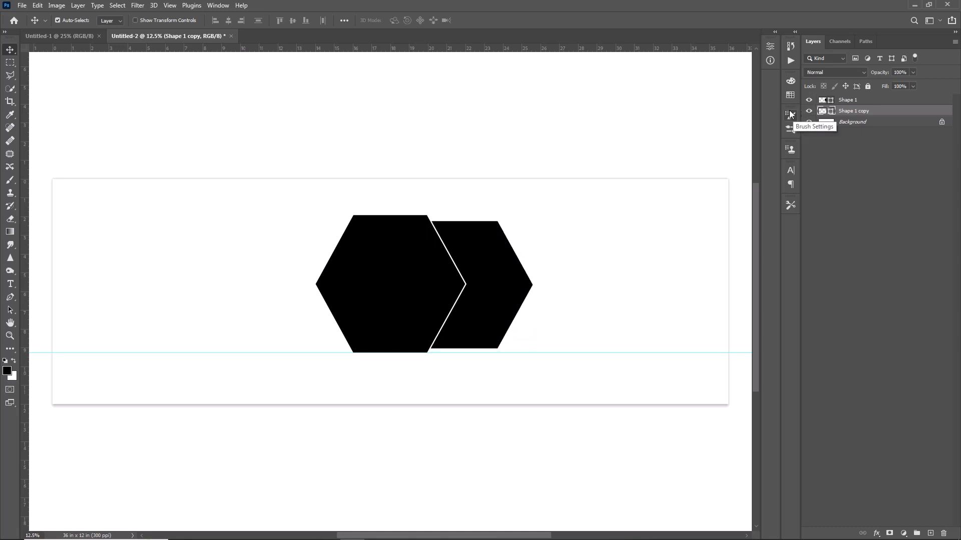
# Duplicate the smaller hexagon to the far right, stack it behind the others, and scale it down slightly
pyautogui.keyDown('alt'); pyautogui.moveTo(507, 279); pyautogui.dragTo(576, 280); pyautogui.keyUp('alt')
pyautogui.hotkey('ctrl', '[')
pyautogui.hotkey('ctrl', 't')
pyautogui.keyDown('alt'); pyautogui.moveTo(539, 217); pyautogui.dragTo(540, 224); pyautogui.keyUp('alt')
pyautogui.press('Return')
# Copy the medium hexagon to the left of the large one, mirroring the overlap on the right side
pyautogui.keyDown('alt'); pyautogui.moveTo(524, 281); pyautogui.dragTo(412, 280); pyautogui.keyUp('alt')
pyautogui.hotkey('shift', 'Left')
pyautogui.hotkey('shift', 'Left')
pyautogui.hotkey('shift', 'Left')
pyautogui.hotkey('shift', 'Left')
pyautogui.hotkey('shift', 'Left')
pyautogui.hotkey('shift', 'Left')
pyautogui.hotkey('shift', 'Right')
# Duplicate the smallest hexagon and move the copy to the far left to complete the symmetrical row
pyautogui.click(571, 261)
pyautogui.hotkey('ctrl', 'j')
pyautogui.hotkey('shift', 'Left')
pyautogui.hotkey('shift', 'Left')
pyautogui.hotkey('shift', 'Left')
pyautogui.hotkey('shift', 'Left')
pyautogui.hotkey('shift', 'Left')
pyautogui.hotkey('shift', 'Left')
pyautogui.hotkey('shift', 'Left')
pyautogui.hotkey('shift', 'Left')
pyautogui.hotkey('shift', 'Left')
pyautogui.hotkey('shift', 'Left')
pyautogui.hotkey('shift', 'Left')
pyautogui.hotkey('shift', 'Left')
pyautogui.hotkey('shift', 'Left')
pyautogui.hotkey('shift', 'Left')
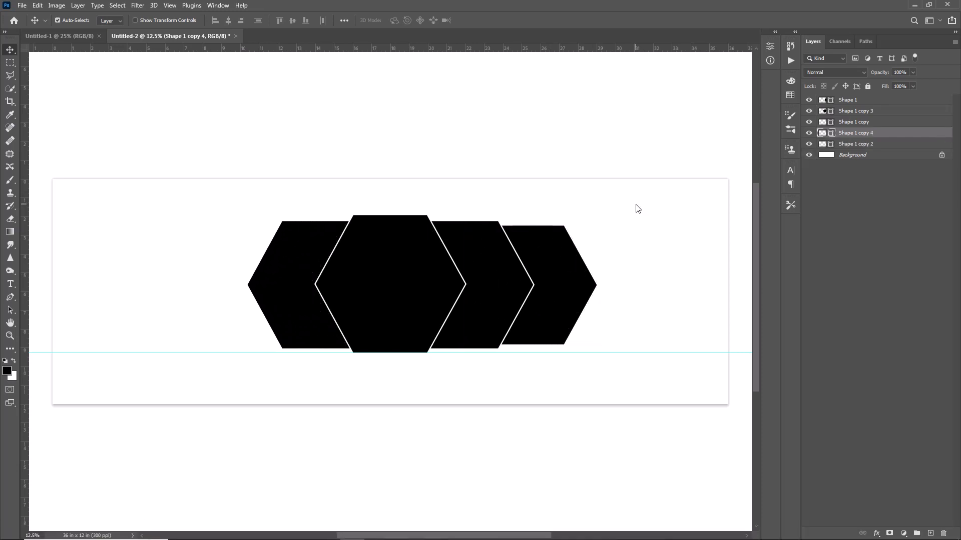
pyautogui.hotkey('shift', 'Left')
pyautogui.hotkey('shift', 'Left')
pyautogui.hotkey('shift', 'Left')
pyautogui.hotkey('shift', 'Left')
pyautogui.hotkey('shift', 'Left')
pyautogui.hotkey('shift', 'Left')
pyautogui.hotkey('shift', 'Left')
pyautogui.hotkey('shift', 'Left')
pyautogui.hotkey('shift', 'Left')
pyautogui.hotkey('shift', 'Left')
pyautogui.hotkey('shift', 'Left')
pyautogui.hotkey('shift', 'Left')
pyautogui.hotkey('shift', 'Left')
pyautogui.hotkey('shift', 'Left')
pyautogui.hotkey('shift', 'Right')
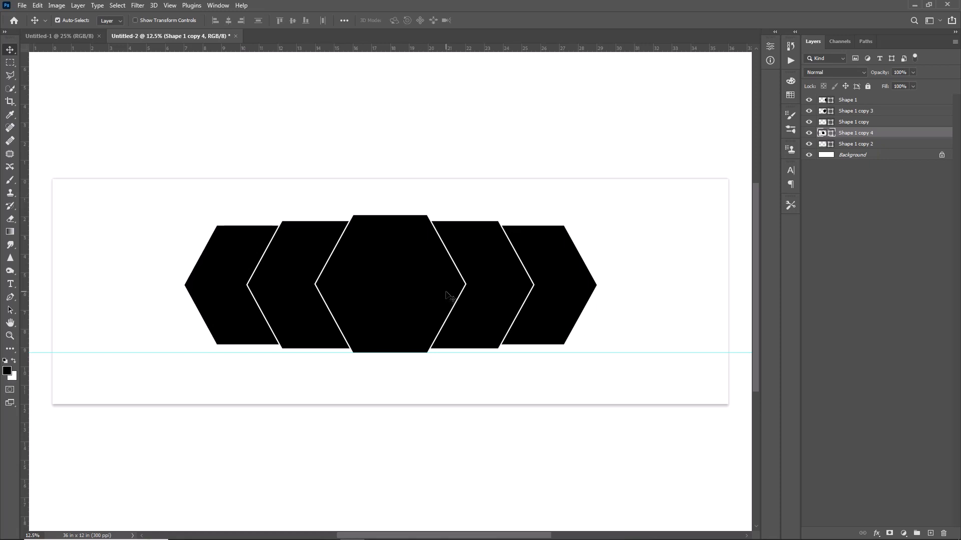
# With the central hexagon selected, open WallpaperDog-10797187, cut the whole image, and close that file without saving
pyautogui.click(449, 295)
pyautogui.click(22, 6)
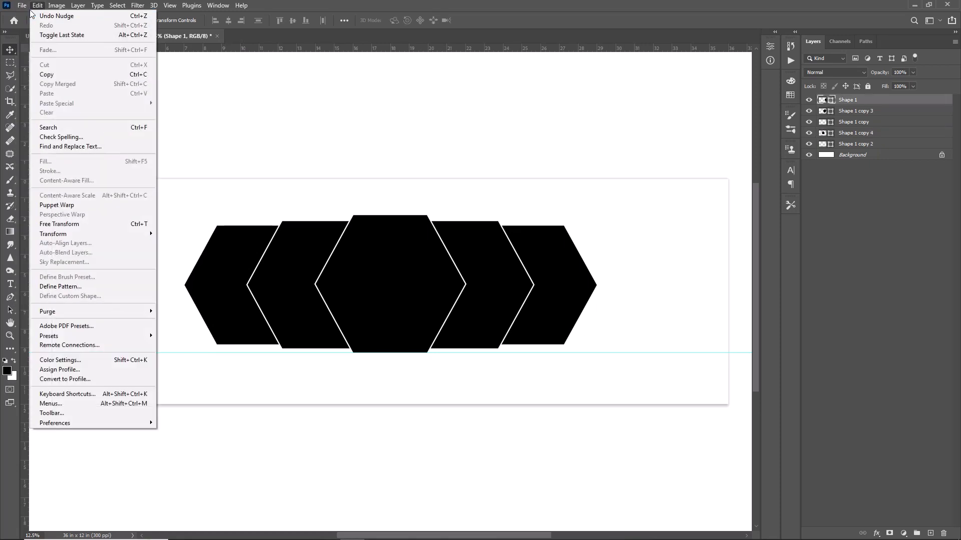
pyautogui.click(34, 25)
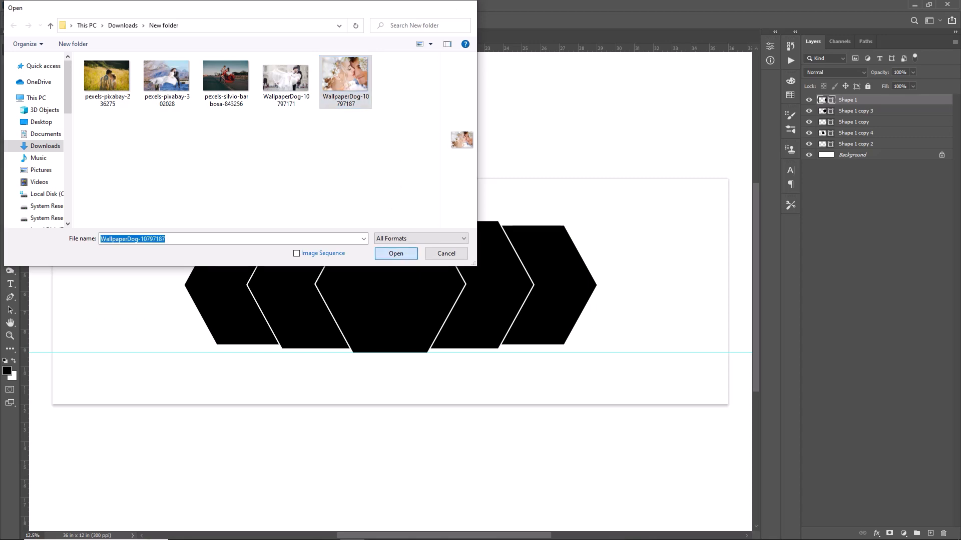
pyautogui.click(395, 254)
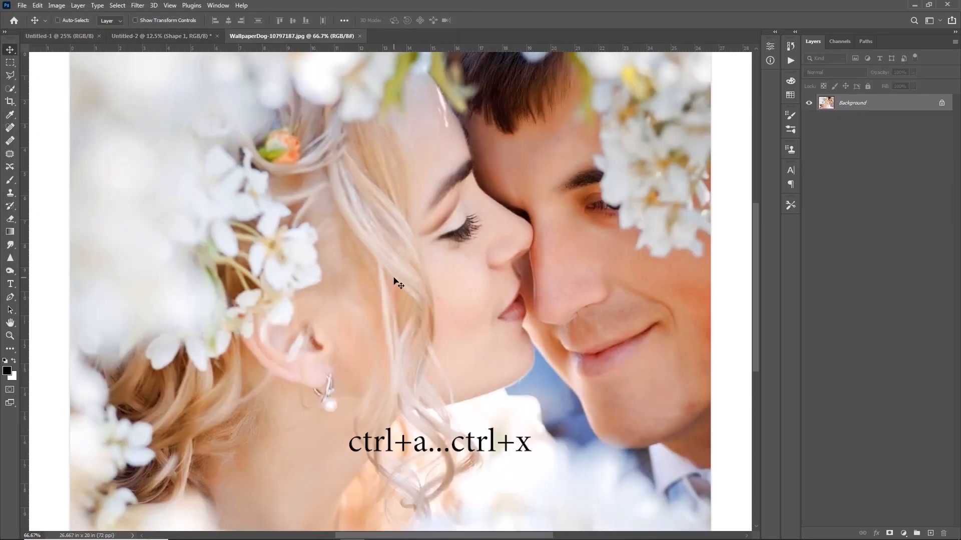
pyautogui.hotkey('ctrl', 'a')
pyautogui.hotkey('ctrl', 'x')
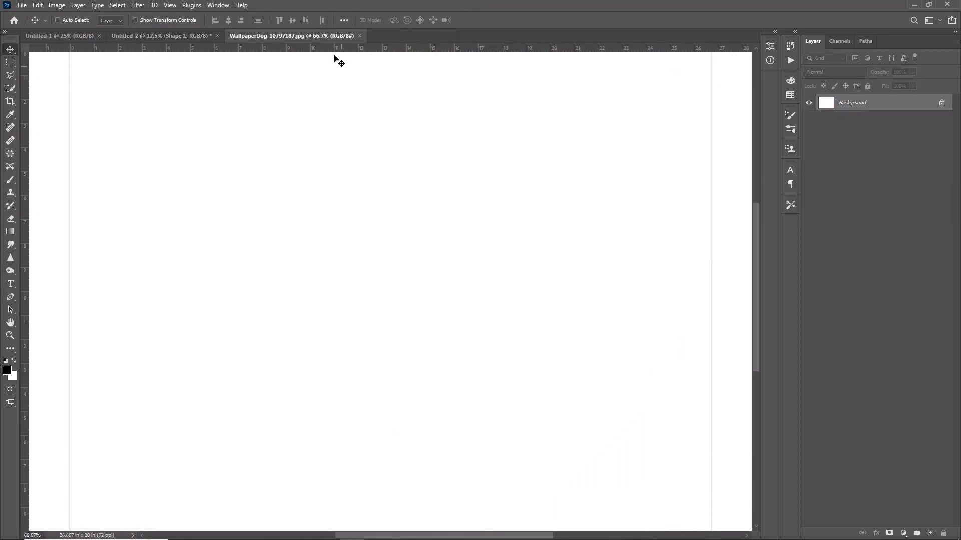
pyautogui.click(362, 36)
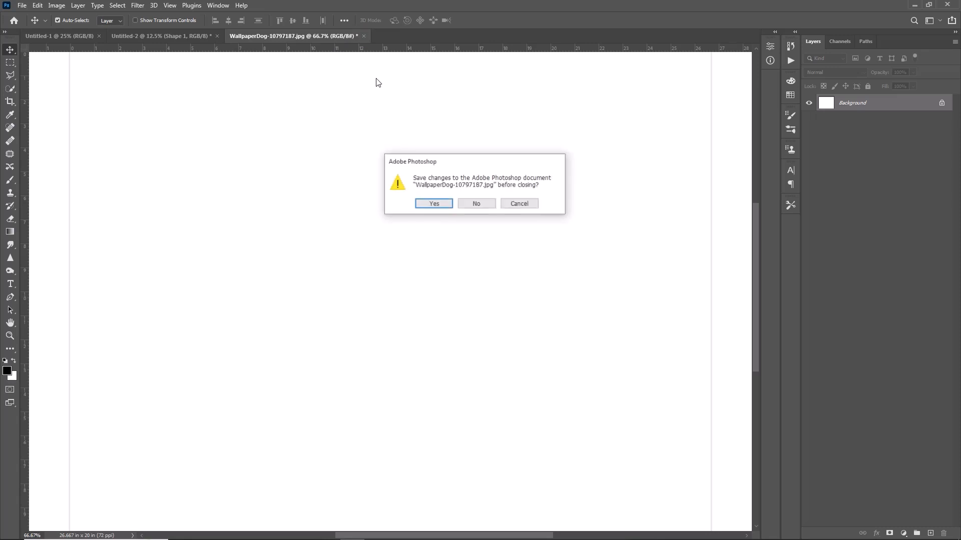
pyautogui.click(479, 208)
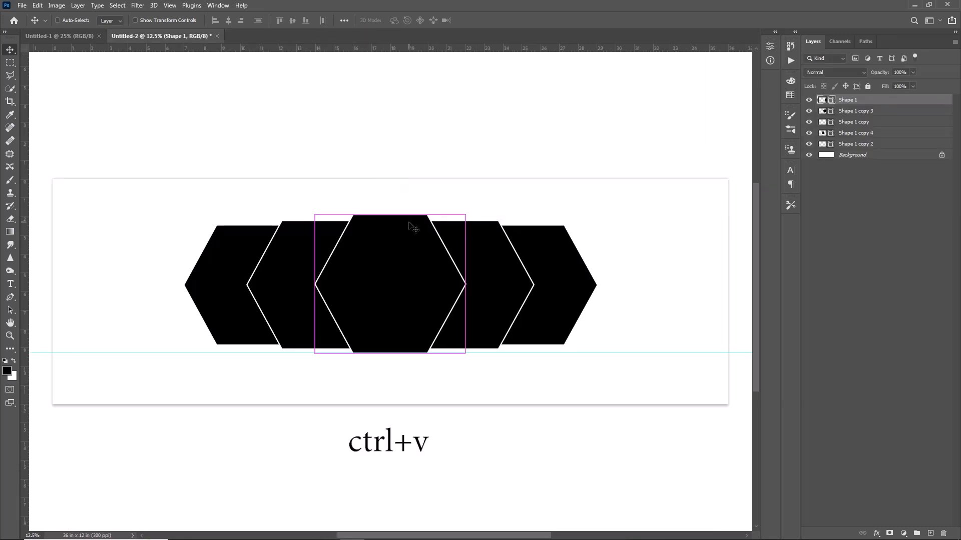
# Paste the photo over the central hexagon, scaled to about 153% to cover it, and clip it to that shape
pyautogui.hotkey('ctrl', 'v')
pyautogui.hotkey('ctrl', 't')
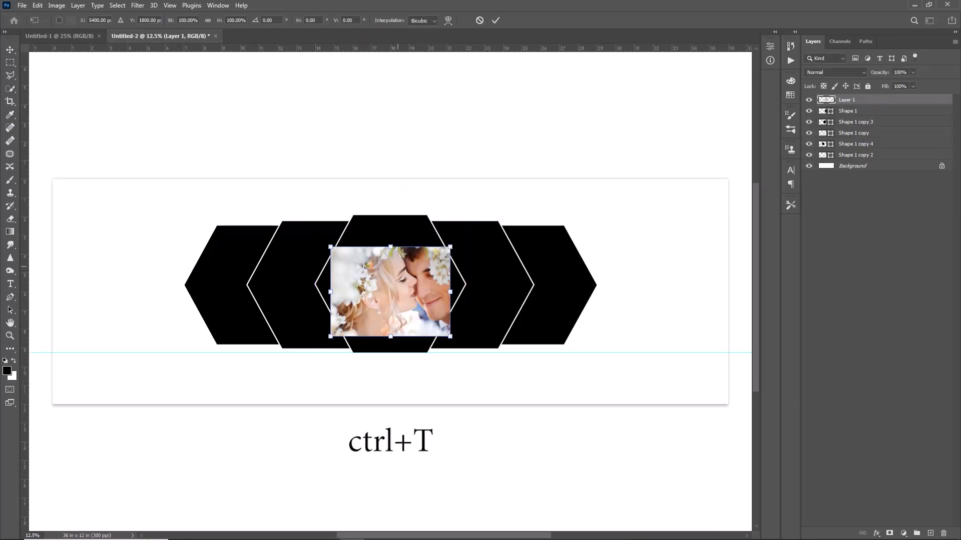
pyautogui.moveTo(391, 247); pyautogui.dragTo(391, 214)
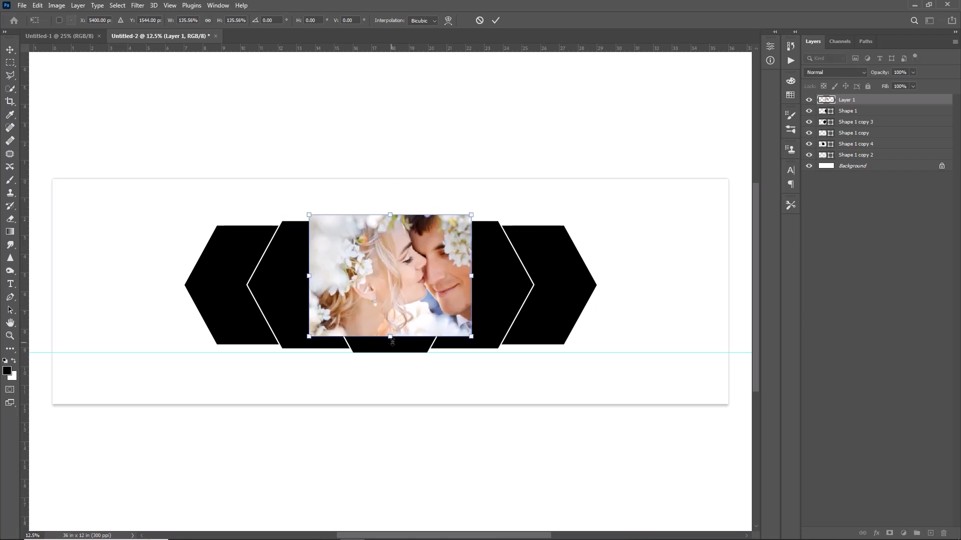
pyautogui.moveTo(391, 338); pyautogui.dragTo(390, 353)
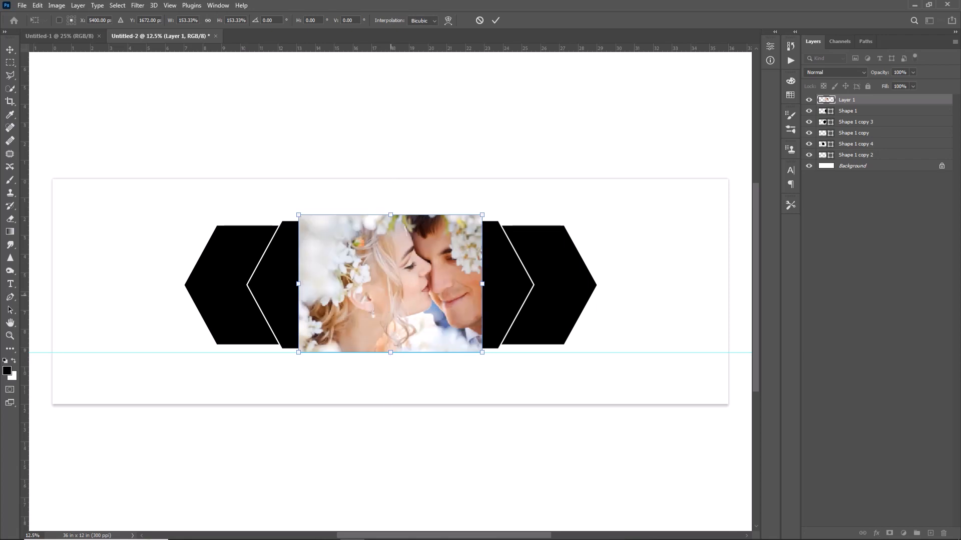
pyautogui.press('Return')
pyautogui.rightClick(846, 99)
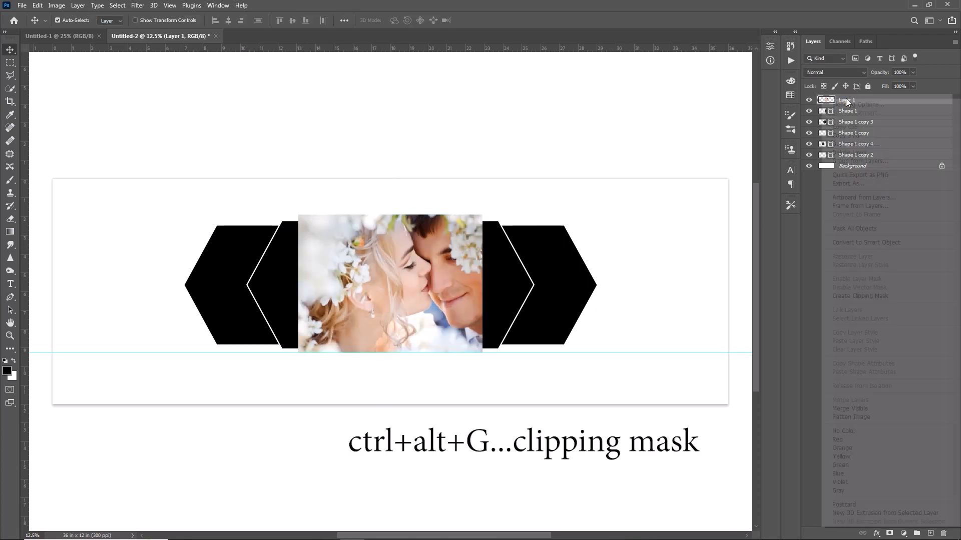
pyautogui.click(860, 296)
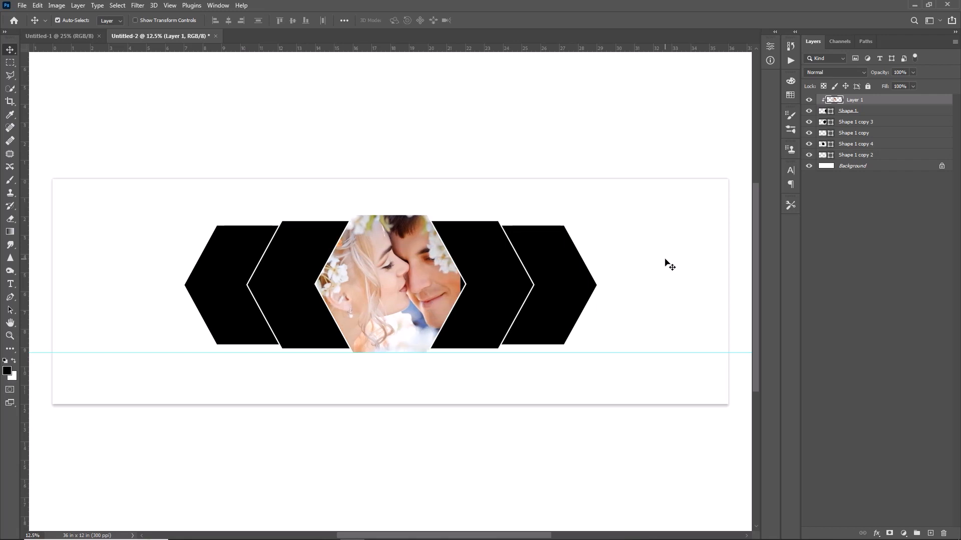
# Bring the pexels-pixabay-236275 photo into the collage directly above the medium left hexagon's layer
pyautogui.click(855, 122)
pyautogui.hotkey('ctrl', 'o')
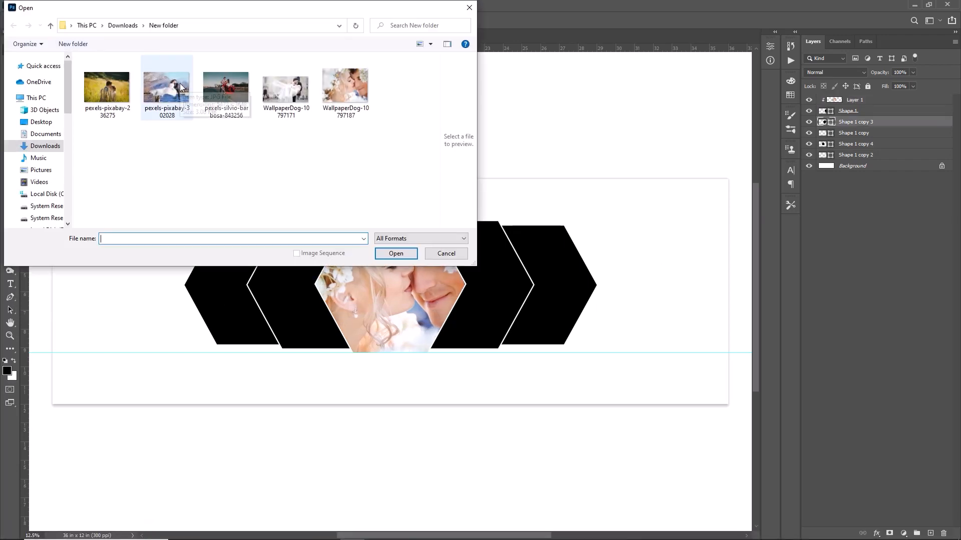
pyautogui.doubleClick(107, 88)
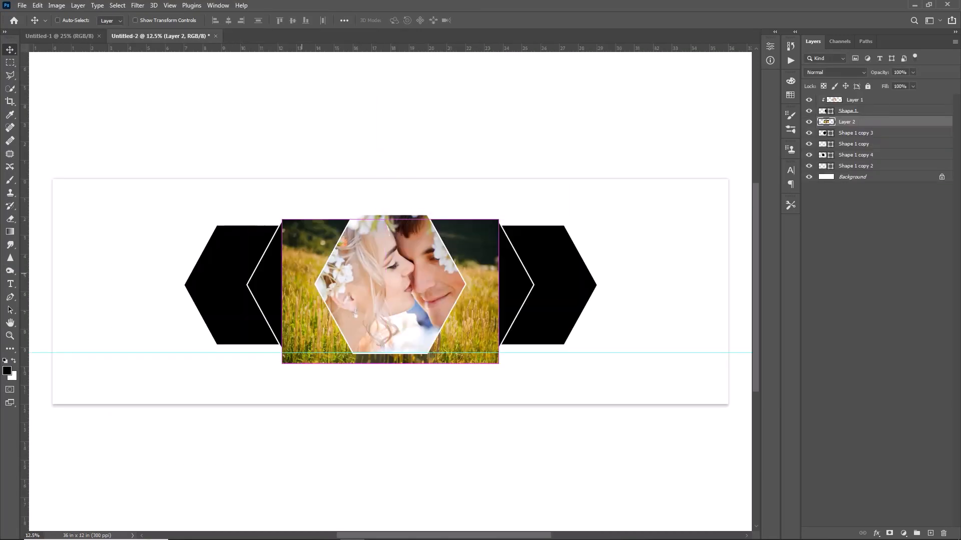
# Resize and position the grass field photo over the medium left hexagon and clip it to that shape
pyautogui.hotkey('ctrl', 't')
pyautogui.moveTo(363, 317); pyautogui.dragTo(255, 283)
pyautogui.moveTo(173, 186); pyautogui.dragTo(147, 169)
pyautogui.moveTo(288, 328)
pyautogui.mouseDown()
pyautogui.moveTo(305, 334)
pyautogui.moveTo(293, 333)
pyautogui.mouseUp()
pyautogui.press('Return')
pyautogui.rightClick(865, 123)
pyautogui.click(787, 311)
# Place the pexels-pixabay-302028 photo over the far left hexagon and clip it to that shape
pyautogui.click(223, 259)
pyautogui.hotkey('ctrl', 'o')
pyautogui.doubleClick(192, 95)
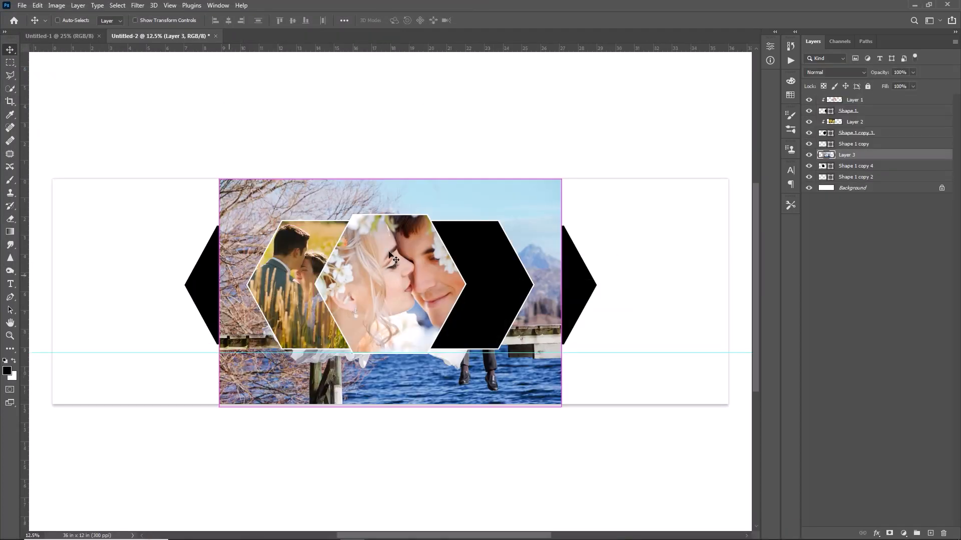
pyautogui.moveTo(389, 252); pyautogui.dragTo(154, 236)
pyautogui.rightClick(872, 154)
pyautogui.click(788, 310)
# Place the photo of the couple with the red dress over the medium right hexagon and clip it to that shape
pyautogui.moveTo(575, 278); pyautogui.dragTo(561, 276)
pyautogui.click(22, 5)
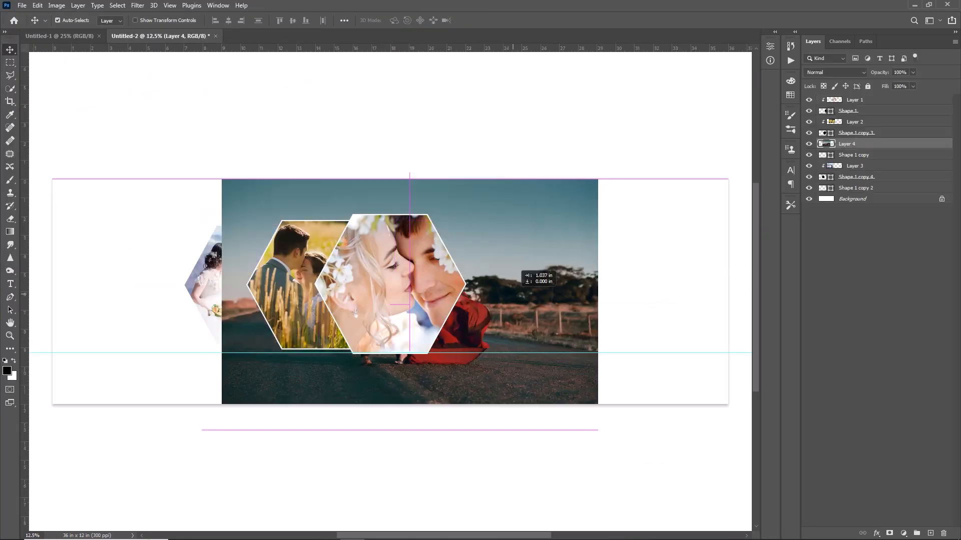
pyautogui.moveTo(513, 294); pyautogui.dragTo(590, 297)
pyautogui.rightClick(877, 134)
pyautogui.click(777, 309)
pyautogui.hotkey('ctrl', 'z')
pyautogui.moveTo(484, 215)
pyautogui.mouseDown()
pyautogui.moveTo(497, 273)
pyautogui.moveTo(491, 215)
pyautogui.mouseUp()
pyautogui.rightClick(895, 147)
pyautogui.click(792, 308)
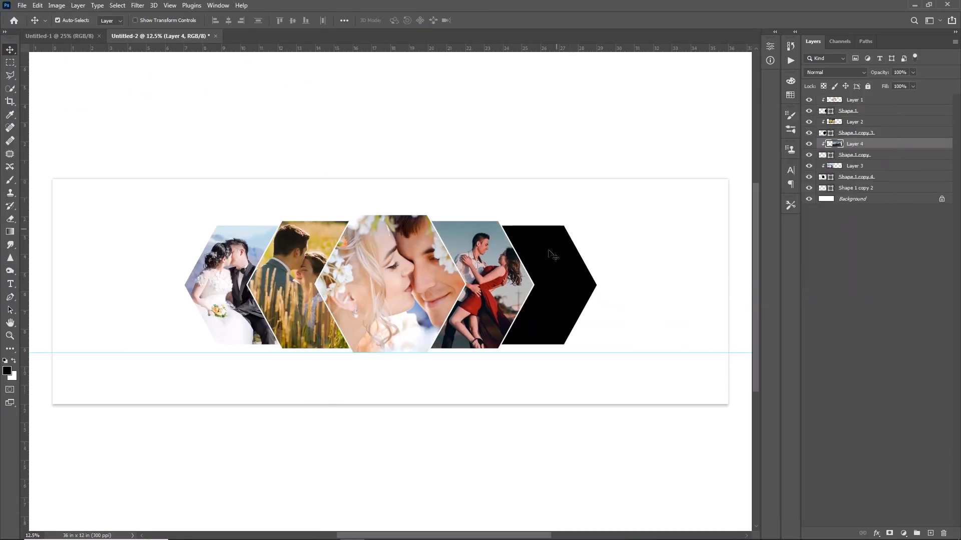
# Bring the WallpaperDog-10797171 photo into the collage directly above the far right hexagon's layer
pyautogui.click(553, 253)
pyautogui.click(22, 5)
pyautogui.click(31, 25)
pyautogui.doubleClick(312, 89)
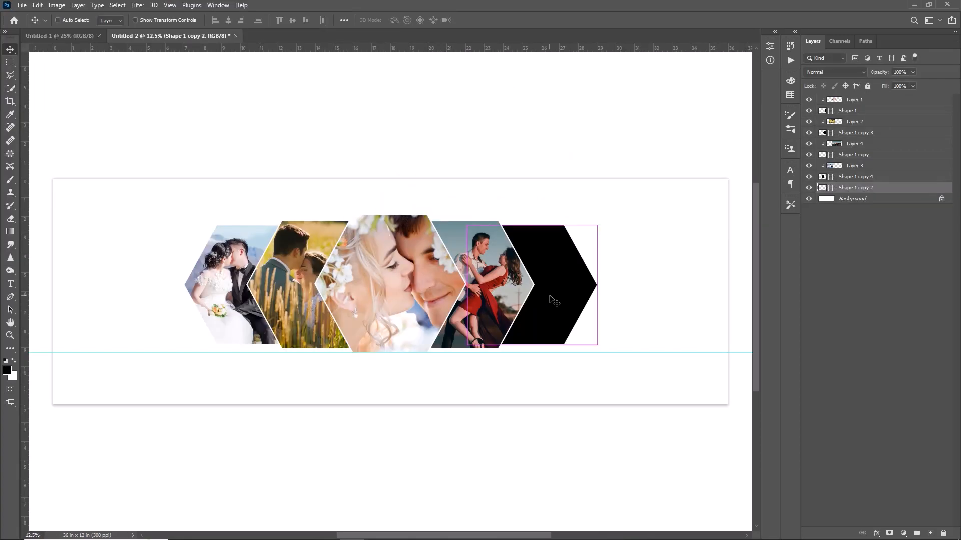
# Scale the pasted photo to about 188%, position it over the far right hexagon, and clip it to that shape
pyautogui.hotkey('ctrl', 't')
pyautogui.moveTo(432, 291); pyautogui.dragTo(568, 259)
pyautogui.moveTo(528, 293); pyautogui.dragTo(525, 348)
pyautogui.moveTo(555, 307); pyautogui.dragTo(526, 300)
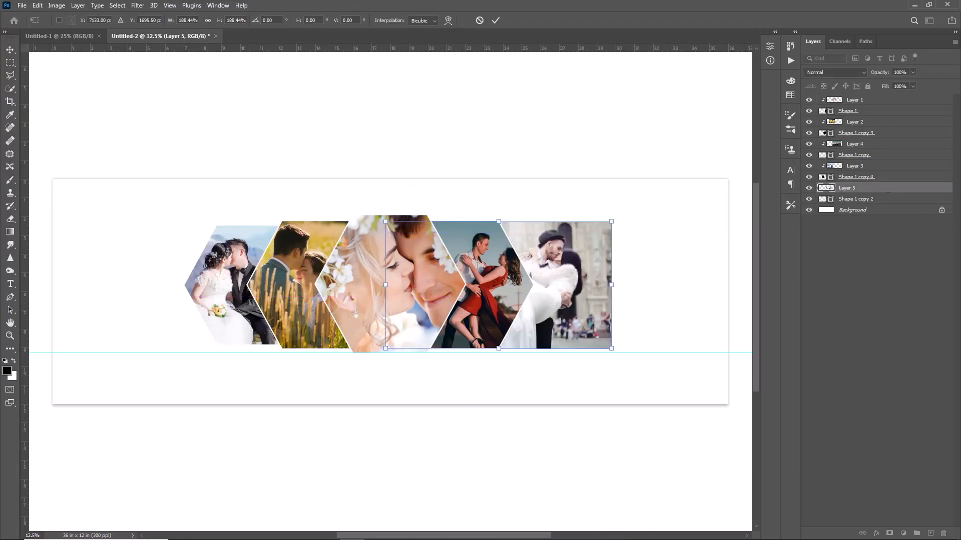
pyautogui.press('Return')
pyautogui.rightClick(886, 189)
pyautogui.click(795, 307)
# Duplicate all five hexagons together with their clipped photos and flip the copies vertically
pyautogui.click(850, 199)
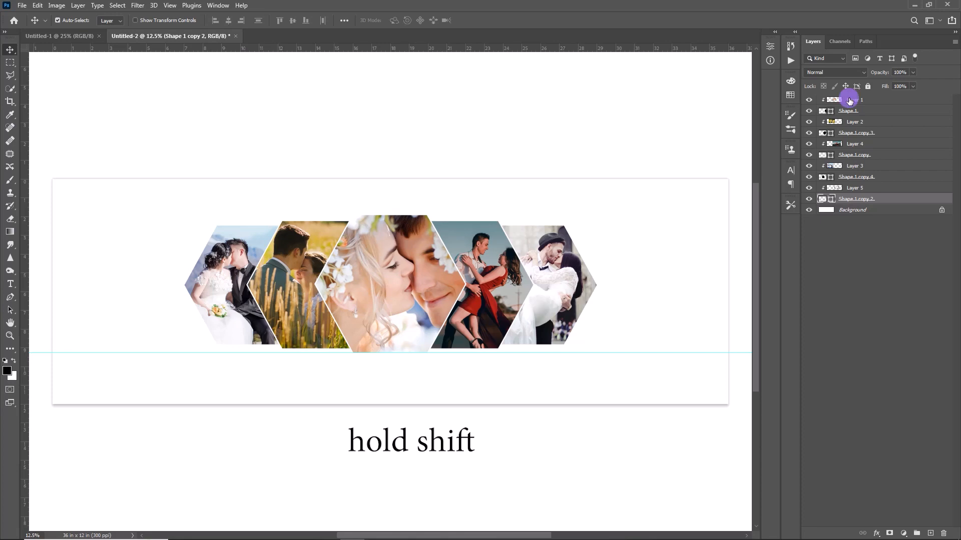
pyautogui.keyDown('shift'); pyautogui.click(849, 100); pyautogui.keyUp('shift')
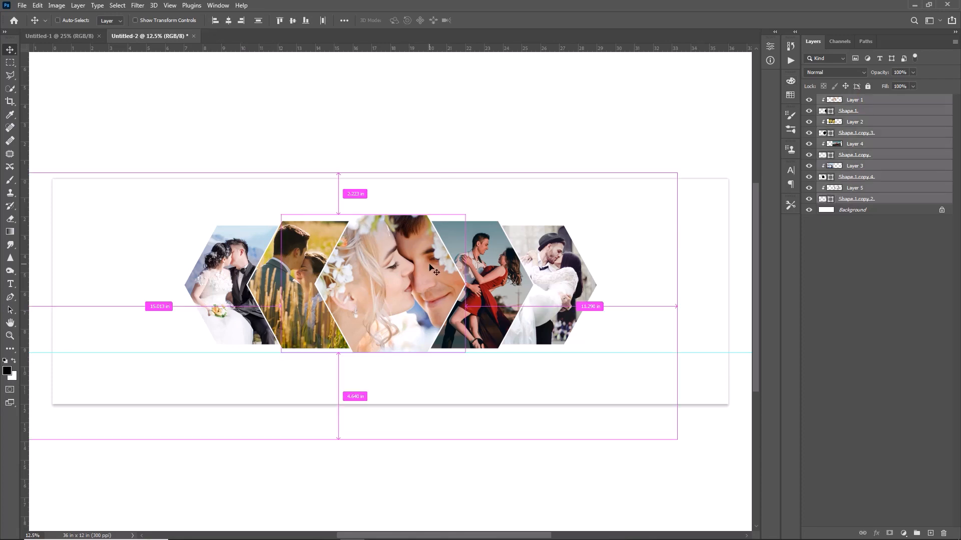
pyautogui.hotkey('ctrl', 'j')
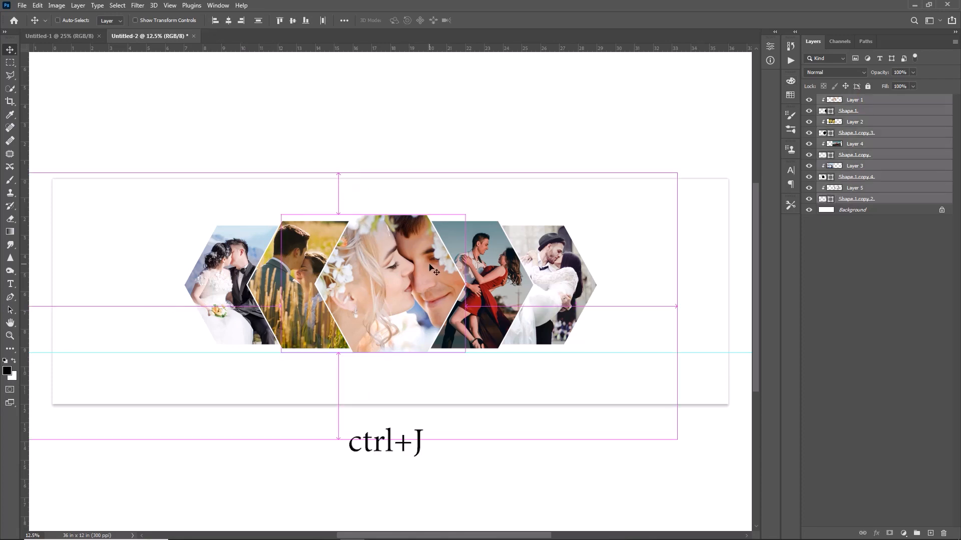
pyautogui.hotkey('ctrl', 't')
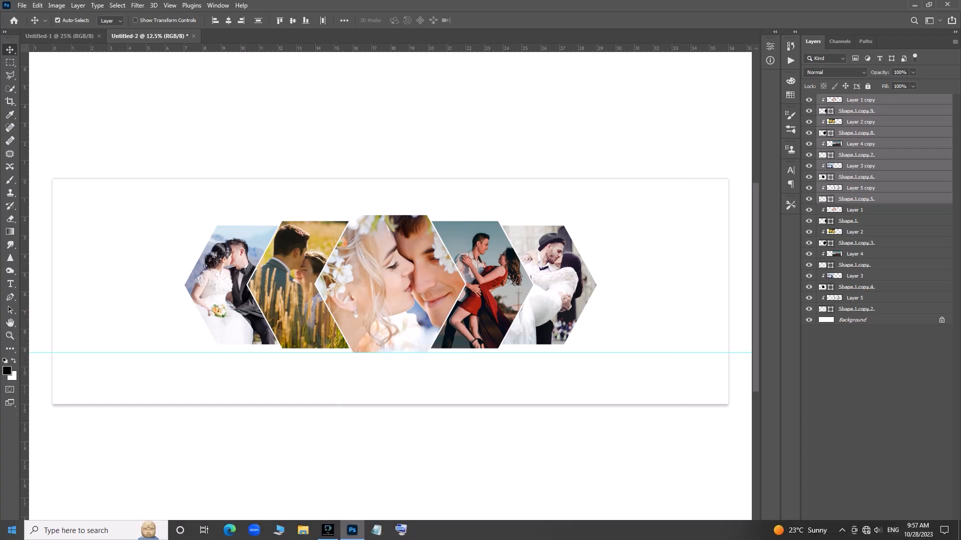
pyautogui.rightClick(356, 262)
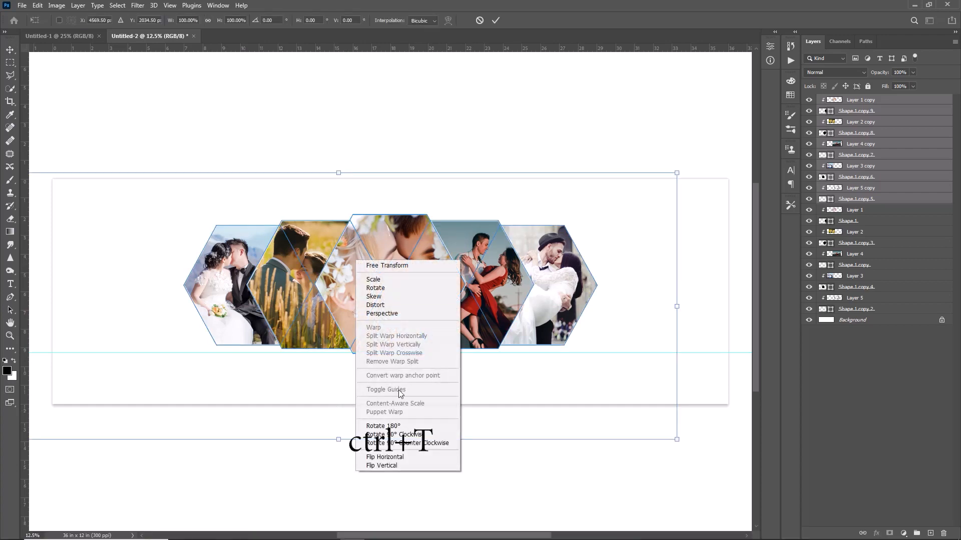
pyautogui.click(395, 465)
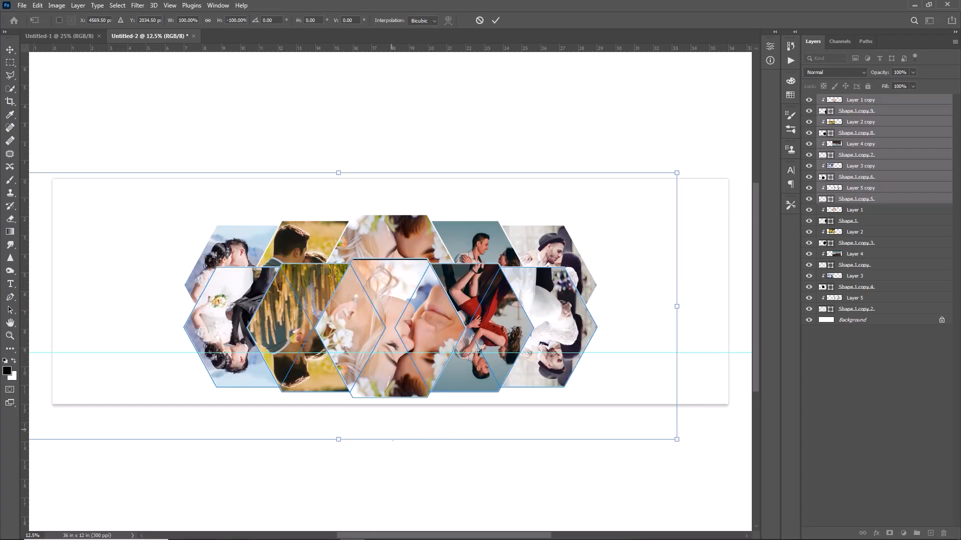
pyautogui.click(495, 20)
# Move the flipped copies down below the originals and fit the central reflection against the bottom edge of the central hexagon
pyautogui.moveTo(395, 276); pyautogui.dragTo(396, 299)
pyautogui.hotkey('shift', 'Down')
pyautogui.hotkey('shift', 'Down')
pyautogui.hotkey('shift', 'Down')
pyautogui.hotkey('shift', 'Down')
pyautogui.hotkey('shift', 'Down')
pyautogui.hotkey('shift', 'Down')
pyautogui.hotkey('shift', 'Down')
pyautogui.hotkey('shift', 'Down')
pyautogui.hotkey('shift', 'Down')
pyautogui.hotkey('shift', 'Down')
pyautogui.hotkey('shift', 'Down')
pyautogui.hotkey('shift', 'Down')
pyautogui.hotkey('shift', 'Down')
pyautogui.hotkey('shift', 'Down')
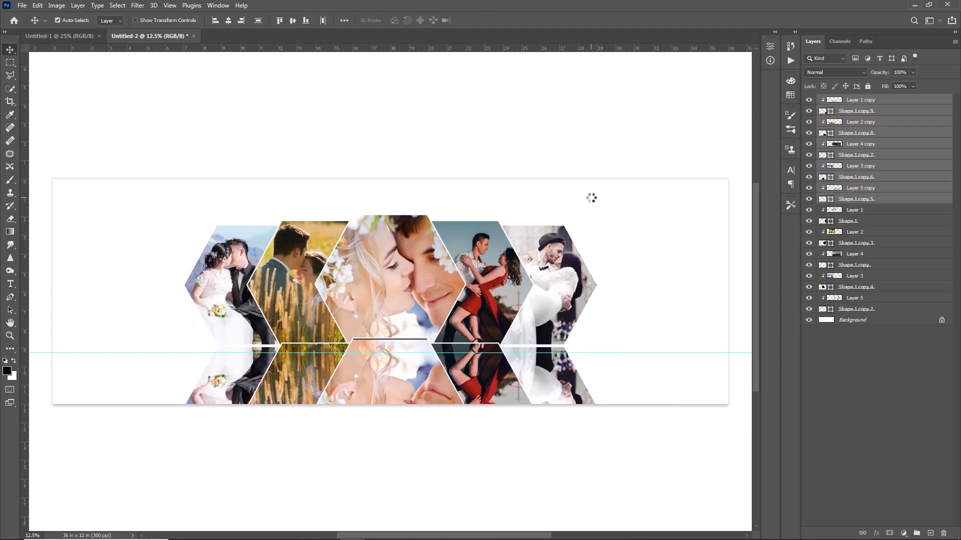
pyautogui.click(399, 388)
pyautogui.keyDown('shift'); pyautogui.click(842, 111); pyautogui.keyUp('shift')
pyautogui.press('Up')
# Raise the reflections of the red-dress couple and the far right photo until each meets the bottom edge of its hexagon
pyautogui.click(846, 144)
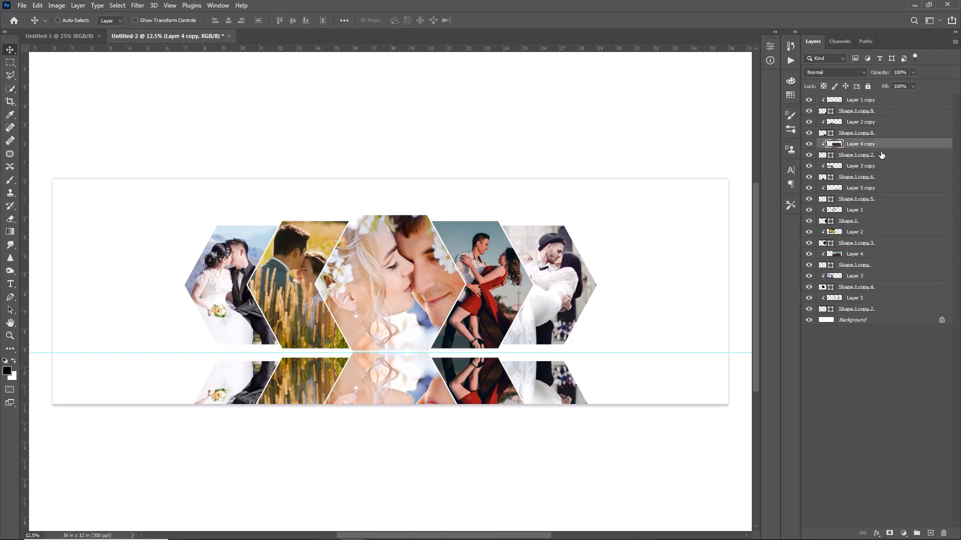
pyautogui.keyDown('shift'); pyautogui.click(844, 154); pyautogui.keyUp('shift')
pyautogui.hotkey('shift', 'Up')
pyautogui.hotkey('shift', 'Up')
pyautogui.press('Down')
pyautogui.click(549, 373)
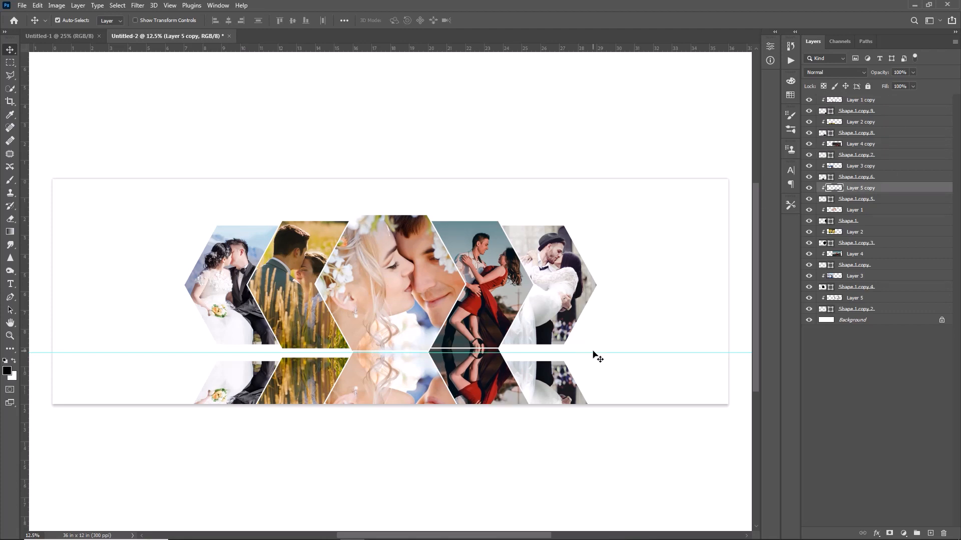
pyautogui.keyDown('shift'); pyautogui.click(864, 199); pyautogui.keyUp('shift')
pyautogui.hotkey('shift', 'Up')
pyautogui.hotkey('shift', 'Up')
pyautogui.hotkey('shift', 'Up')
pyautogui.hotkey('shift', 'Up')
pyautogui.hotkey('shift', 'Up')
pyautogui.hotkey('shift', 'Up')
pyautogui.hotkey('shift', 'Up')
pyautogui.hotkey('shift', 'Up')
pyautogui.hotkey('shift', 'Up')
pyautogui.hotkey('shift', 'Up')
pyautogui.hotkey('shift', 'Up')
pyautogui.hotkey('shift', 'Up')
pyautogui.hotkey('shift', 'Up')
pyautogui.hotkey('shift', 'Up')
pyautogui.hotkey('shift', 'Up')
pyautogui.hotkey('shift', 'Up')
pyautogui.hotkey('shift', 'Up')
pyautogui.hotkey('shift', 'Up')
pyautogui.hotkey('shift', 'Up')
pyautogui.hotkey('shift', 'Up')
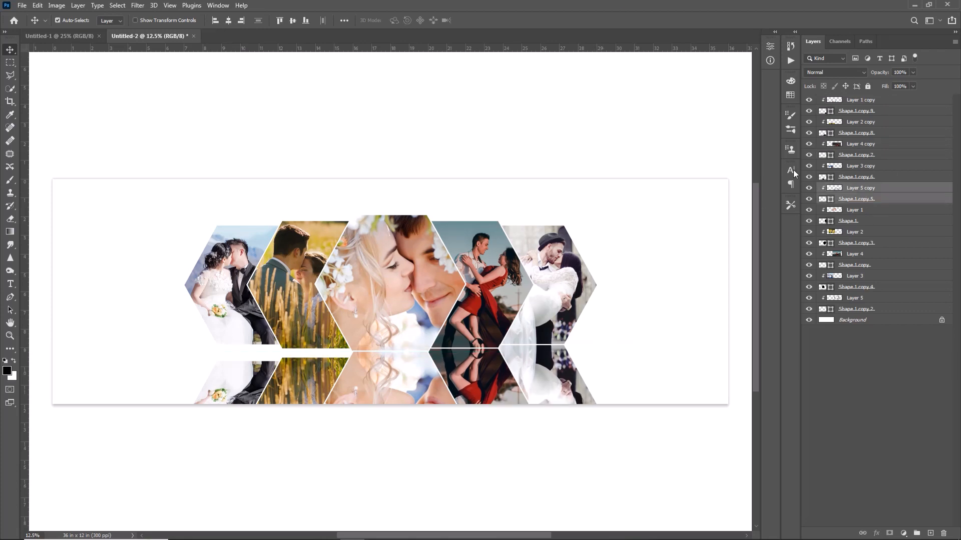
# Raise the reflections of the two left photos until each meets the bottom edge of its hexagon, leaving no layer selected
pyautogui.click(860, 122)
pyautogui.keyDown('shift'); pyautogui.click(856, 133); pyautogui.keyUp('shift')
pyautogui.hotkey('shift', 'Up')
pyautogui.hotkey('shift', 'Up')
pyautogui.hotkey('shift', 'Up')
pyautogui.hotkey('shift', 'Up')
pyautogui.hotkey('shift', 'Up')
pyautogui.hotkey('shift', 'Up')
pyautogui.hotkey('shift', 'Up')
pyautogui.hotkey('shift', 'Up')
pyautogui.hotkey('shift', 'Up')
pyautogui.hotkey('shift', 'Up')
pyautogui.hotkey('shift', 'Up')
pyautogui.hotkey('shift', 'Up')
pyautogui.hotkey('shift', 'Up')
pyautogui.hotkey('shift', 'Up')
pyautogui.click(860, 166)
pyautogui.keyDown('shift'); pyautogui.click(856, 177); pyautogui.keyUp('shift')
pyautogui.hotkey('shift', 'Up')
pyautogui.hotkey('shift', 'Up')
pyautogui.hotkey('shift', 'Up')
pyautogui.hotkey('shift', 'Up')
pyautogui.hotkey('shift', 'Up')
pyautogui.hotkey('shift', 'Up')
pyautogui.hotkey('shift', 'Up')
pyautogui.hotkey('shift', 'Up')
pyautogui.hotkey('shift', 'Up')
pyautogui.hotkey('shift', 'Up')
pyautogui.hotkey('shift', 'Up')
pyautogui.hotkey('shift', 'Up')
pyautogui.hotkey('shift', 'Up')
pyautogui.hotkey('shift', 'Up')
pyautogui.hotkey('shift', 'Up')
pyautogui.hotkey('shift', 'Up')
pyautogui.hotkey('shift', 'Up')
pyautogui.hotkey('shift', 'Up')
pyautogui.hotkey('shift', 'Up')
pyautogui.hotkey('shift', 'Up')
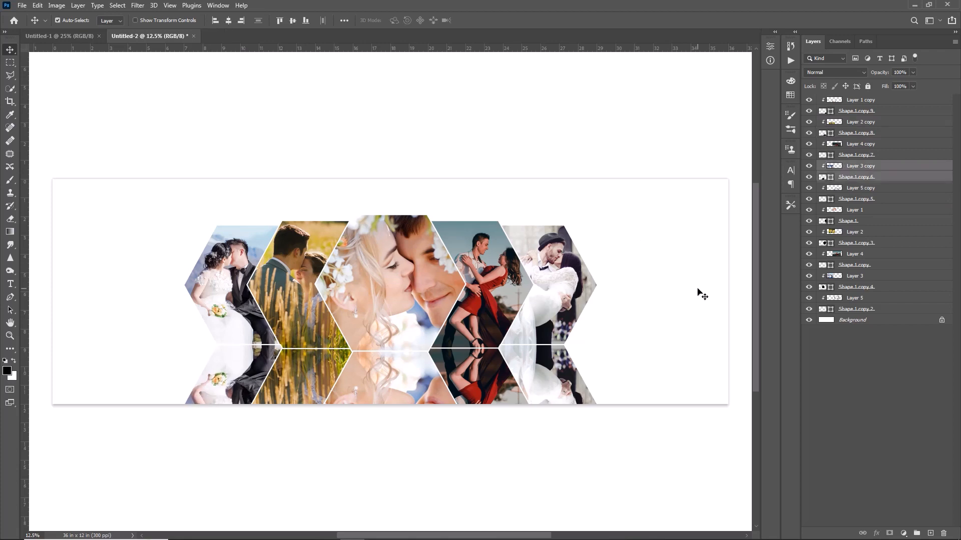
pyautogui.click(702, 295)
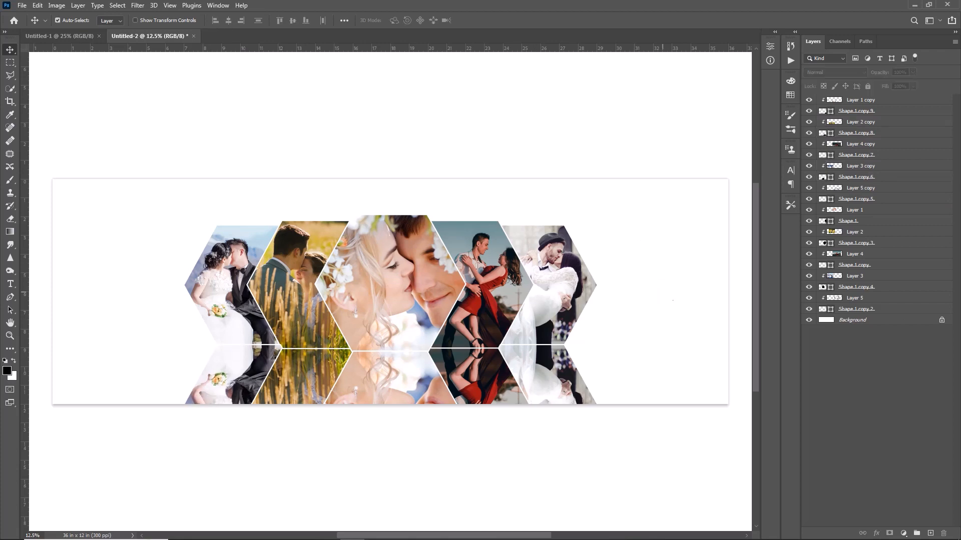
# Duplicate the Background layer and clip a dark green #0b6c59 Solid Color fill layer to the copy
pyautogui.click(850, 324)
pyautogui.hotkey('ctrl', 'j')
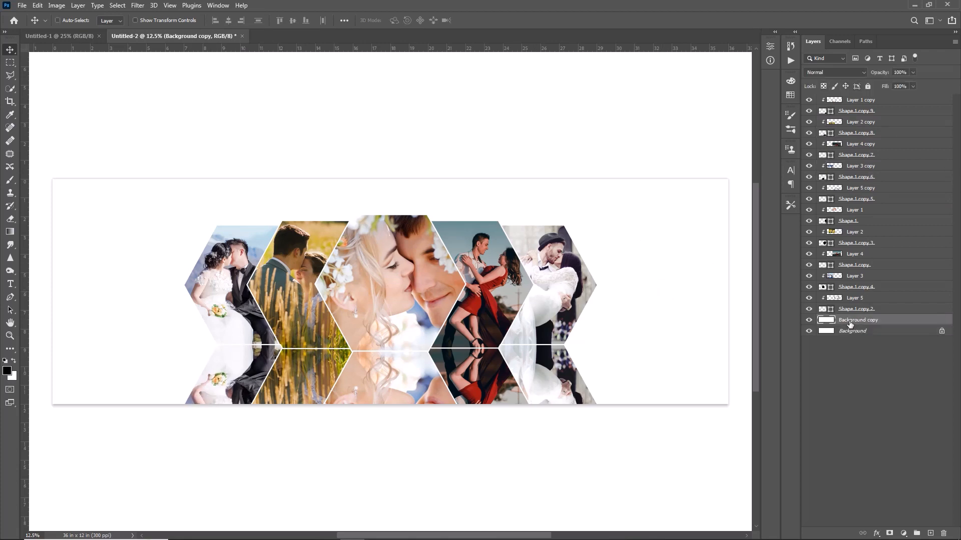
pyautogui.click(908, 534)
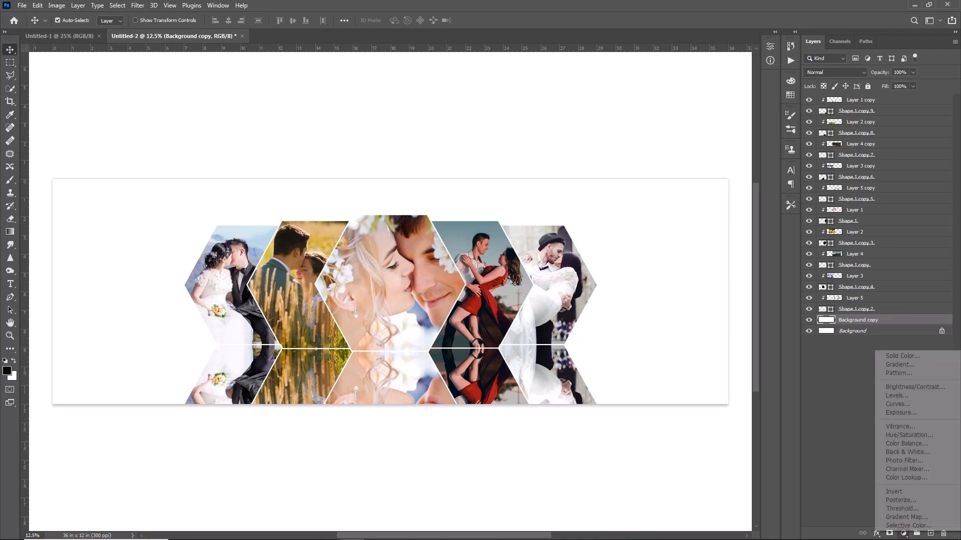
pyautogui.click(904, 356)
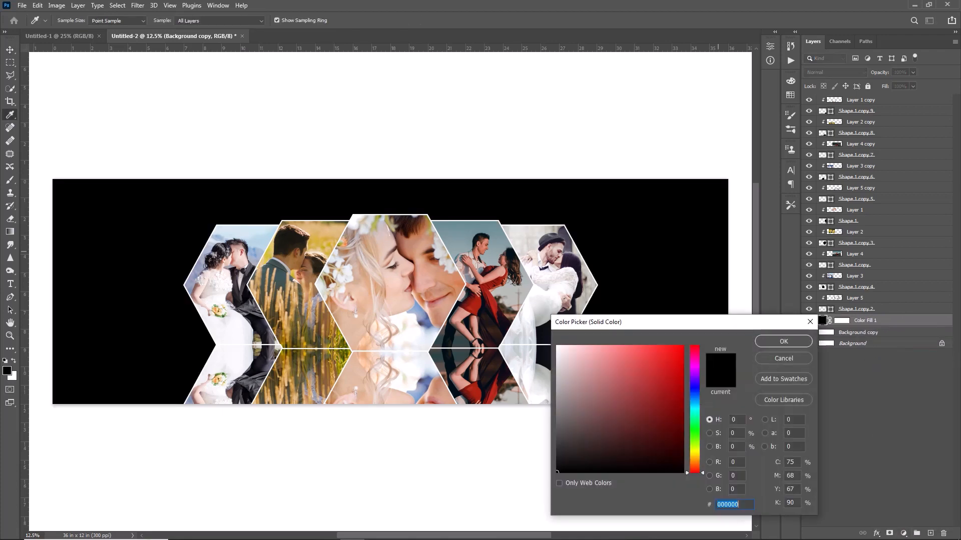
pyautogui.click(694, 414)
pyautogui.click(670, 409)
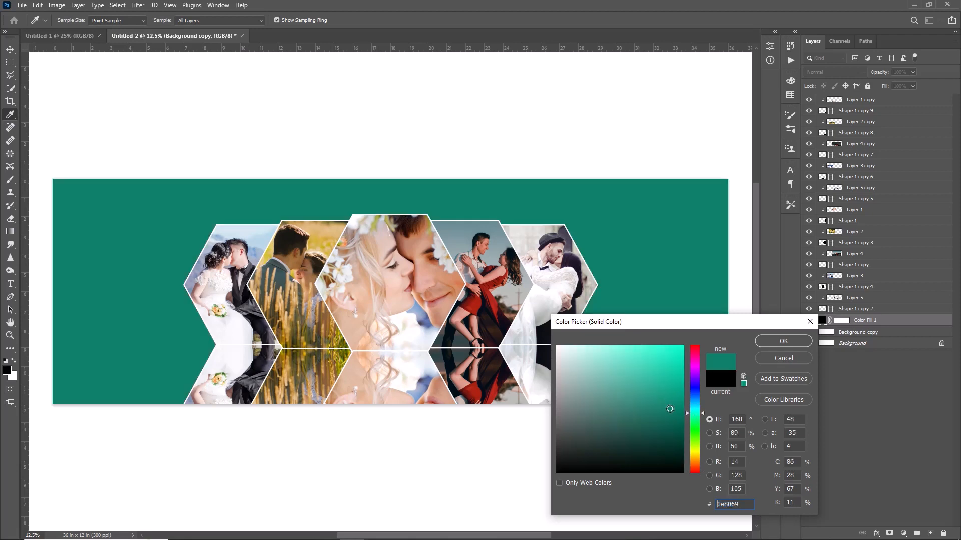
pyautogui.moveTo(668, 410); pyautogui.dragTo(671, 418)
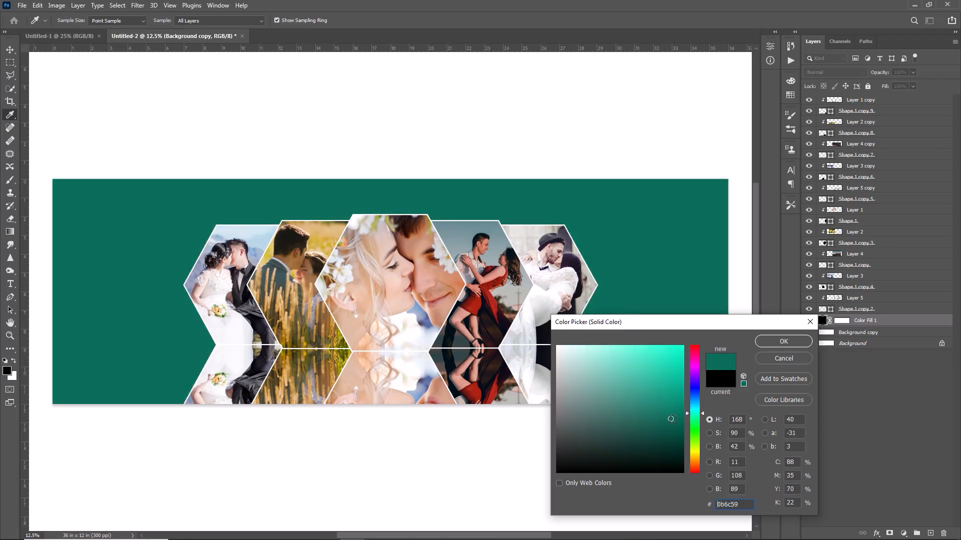
pyautogui.click(791, 342)
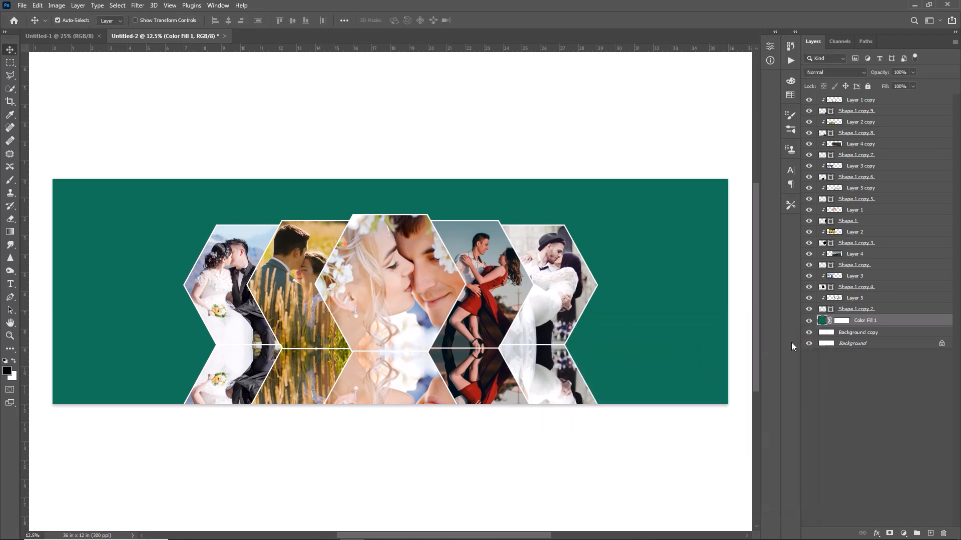
pyautogui.rightClick(876, 320)
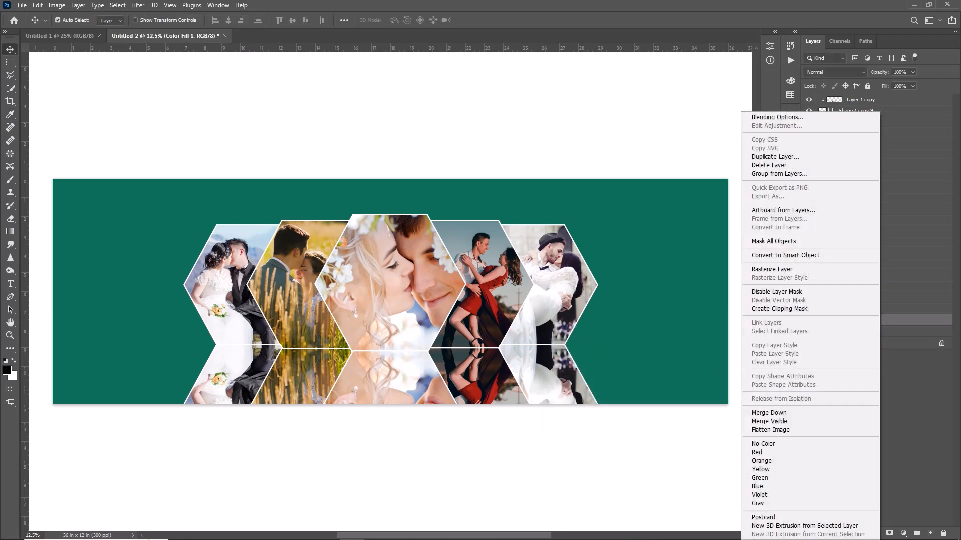
pyautogui.click(790, 310)
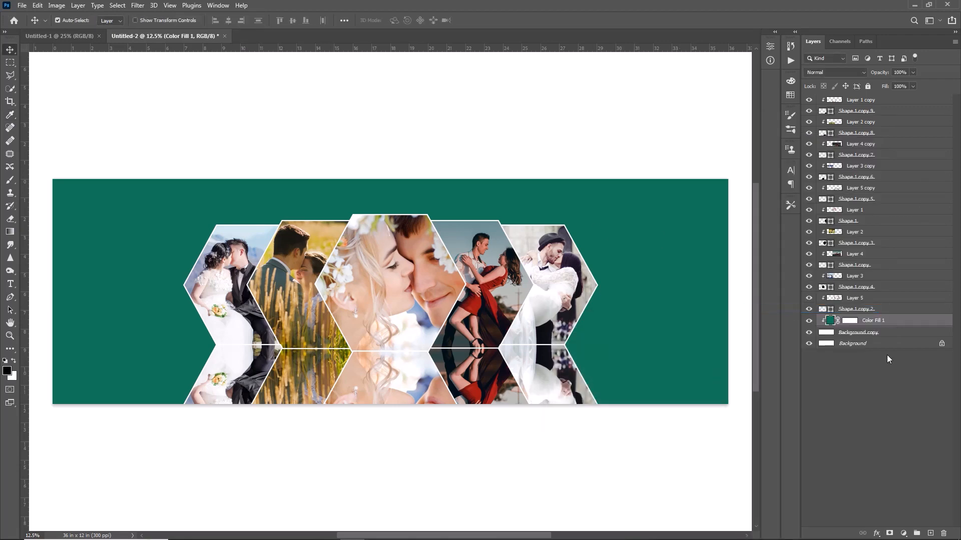
# Add a linear black-to-transparent Gradient Fill layer at 90° and 100% scale above the green fill and clip it to the background copy
pyautogui.click(903, 533)
pyautogui.click(899, 363)
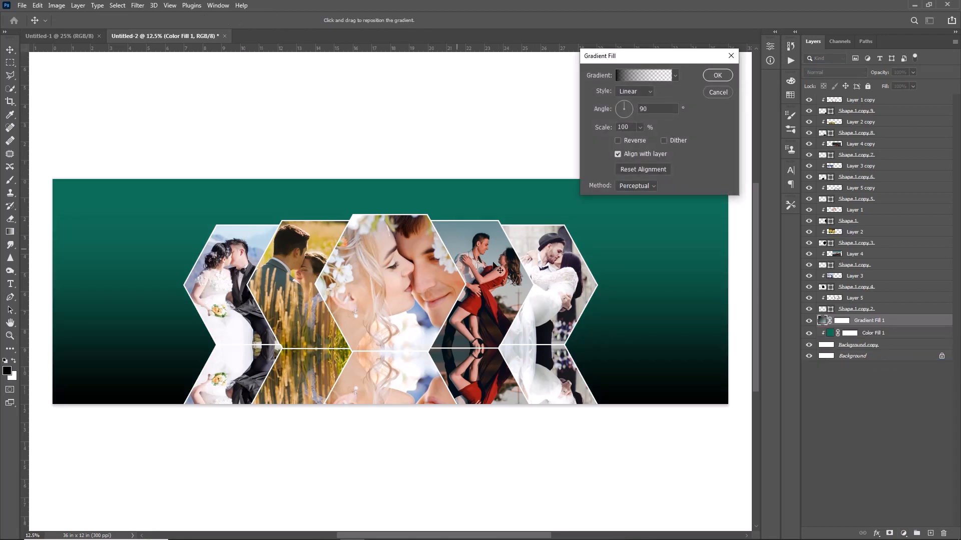
pyautogui.click(718, 76)
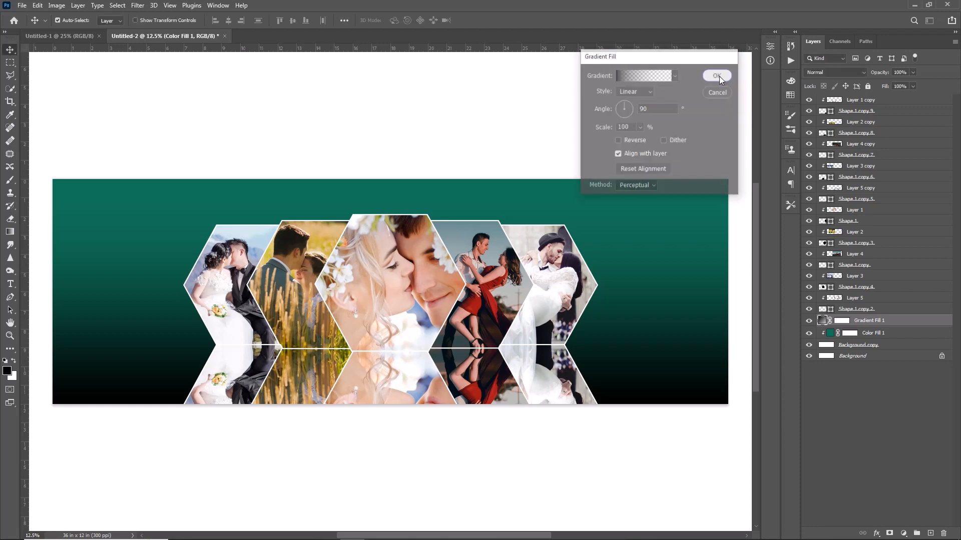
pyautogui.rightClick(875, 327)
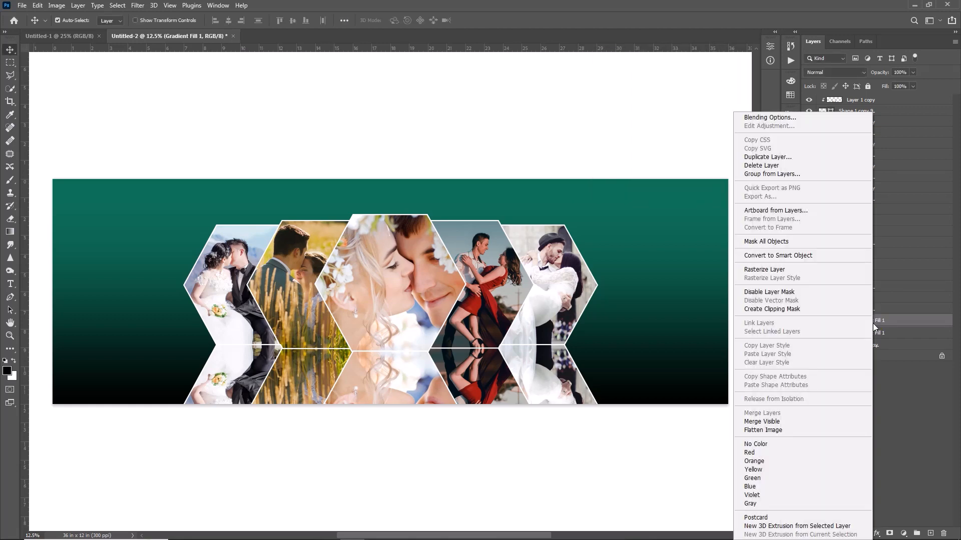
pyautogui.click(771, 308)
# Group all the reflection layers, and put all the original hexagon and photo layers into a second group
pyautogui.click(826, 100)
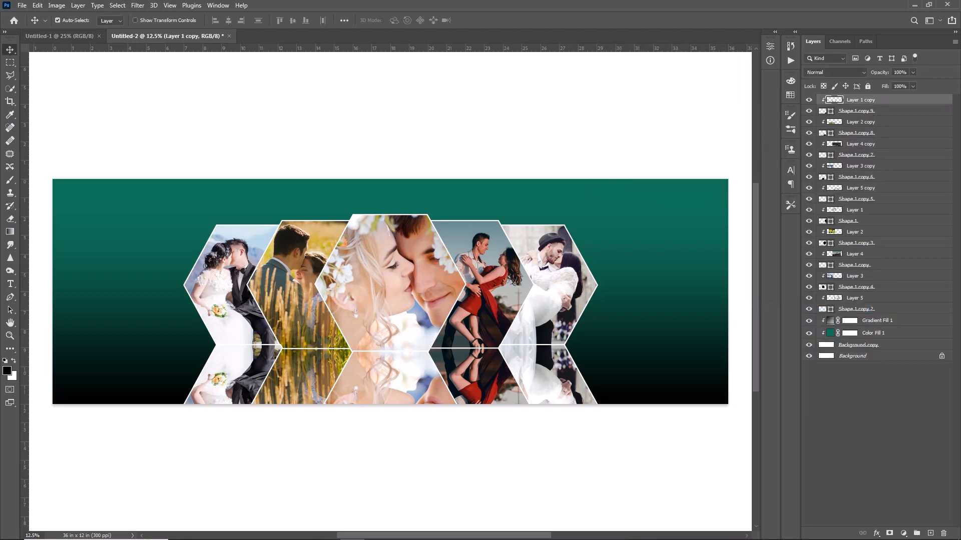
pyautogui.keyDown('ctrl'); pyautogui.click(845, 200); pyautogui.keyUp('ctrl')
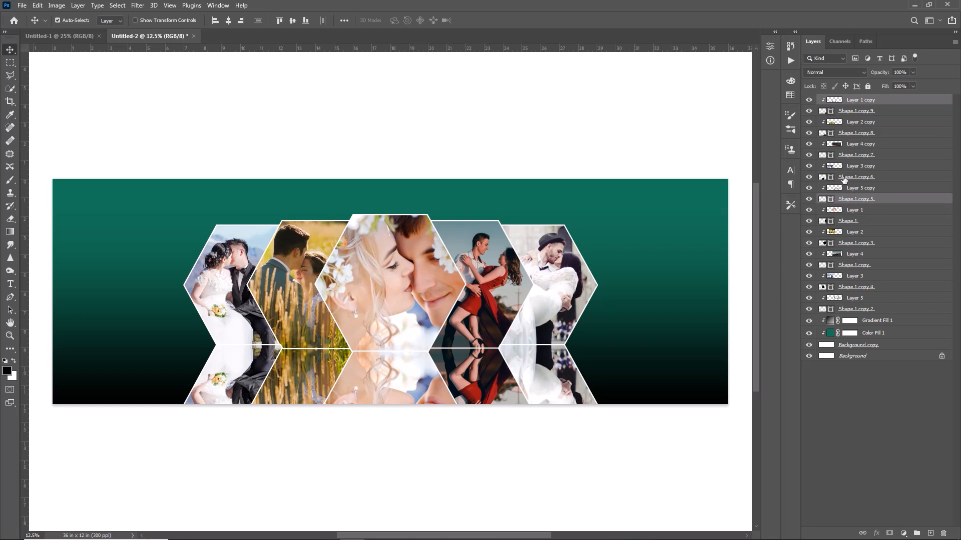
pyautogui.keyDown('shift'); pyautogui.click(849, 102); pyautogui.keyUp('shift')
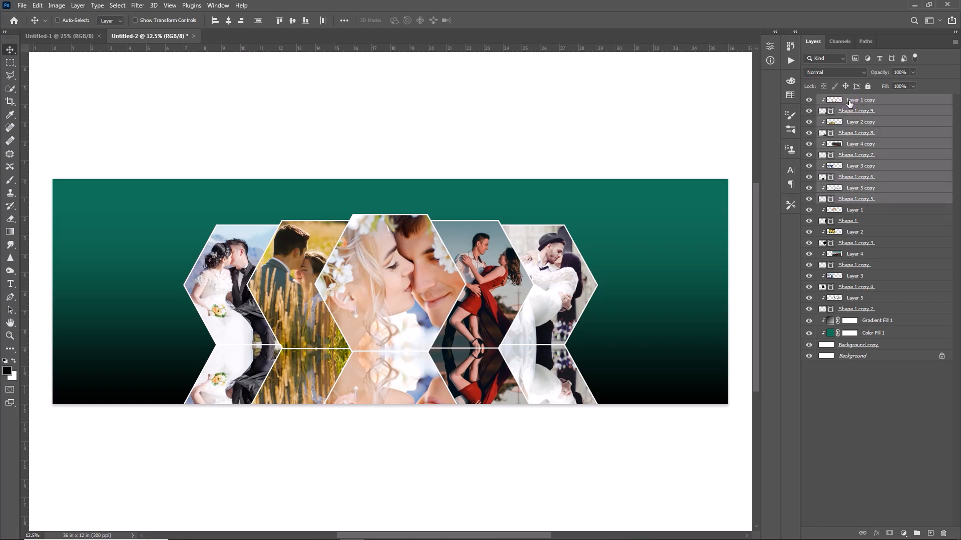
pyautogui.hotkey('ctrl', 'g')
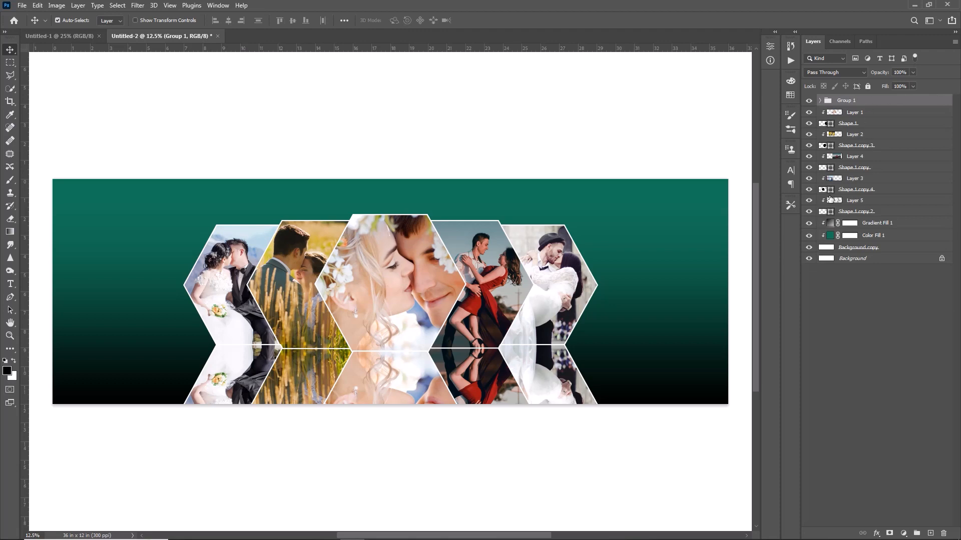
pyautogui.click(857, 113)
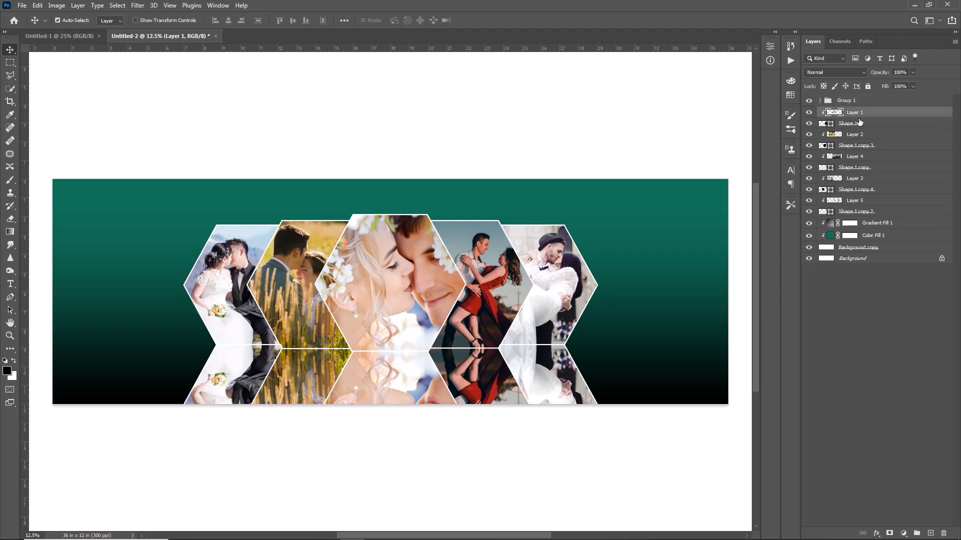
pyautogui.keyDown('shift'); pyautogui.click(859, 213); pyautogui.keyUp('shift')
pyautogui.hotkey('ctrl', 'g')
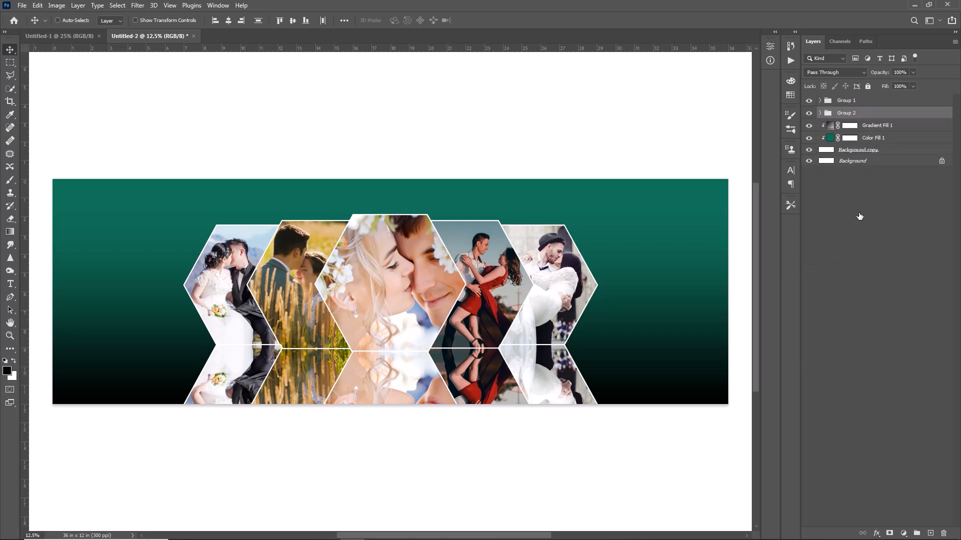
# Add a new layer above the reflection group and set the Brush tool to a 1700 px Soft Round tip with 0% hardness
pyautogui.hotkey('alt', ']')
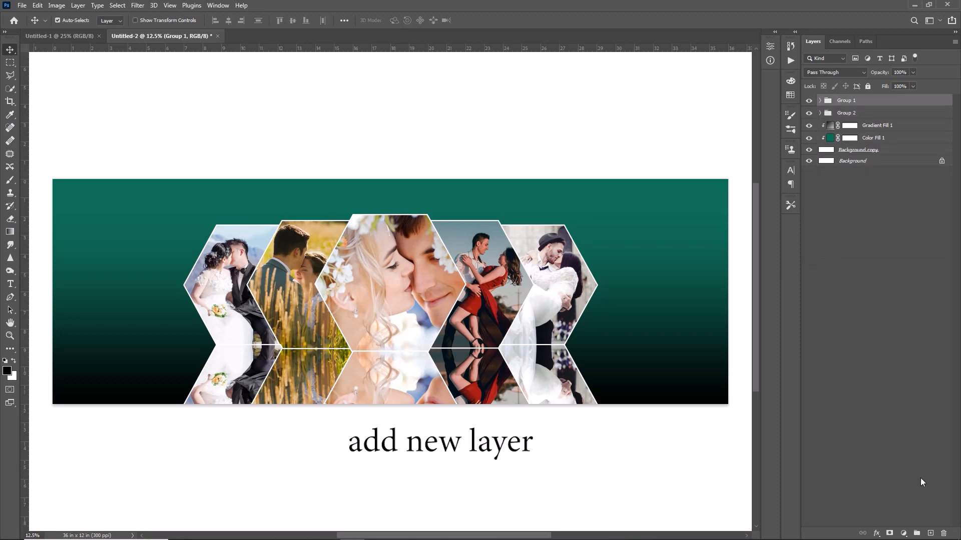
pyautogui.click(932, 532)
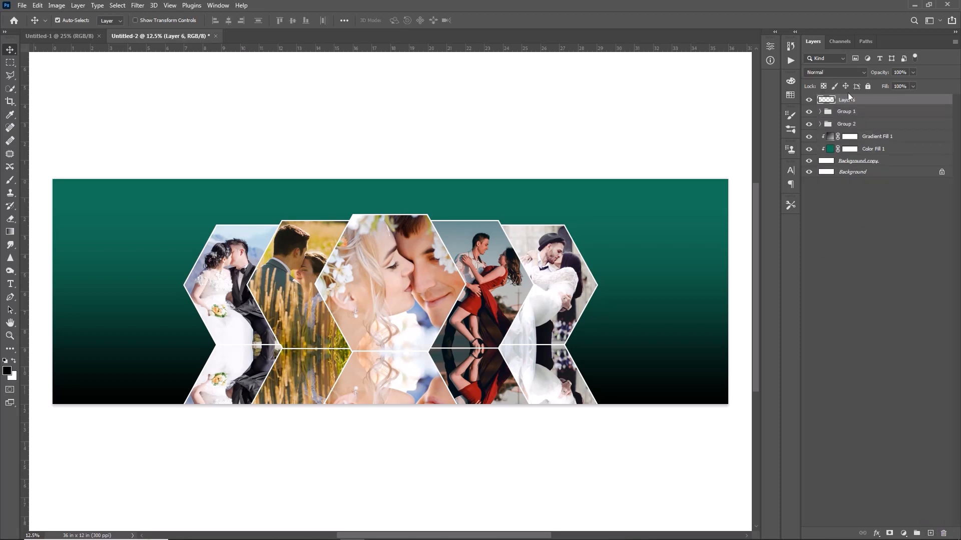
pyautogui.click(5, 180)
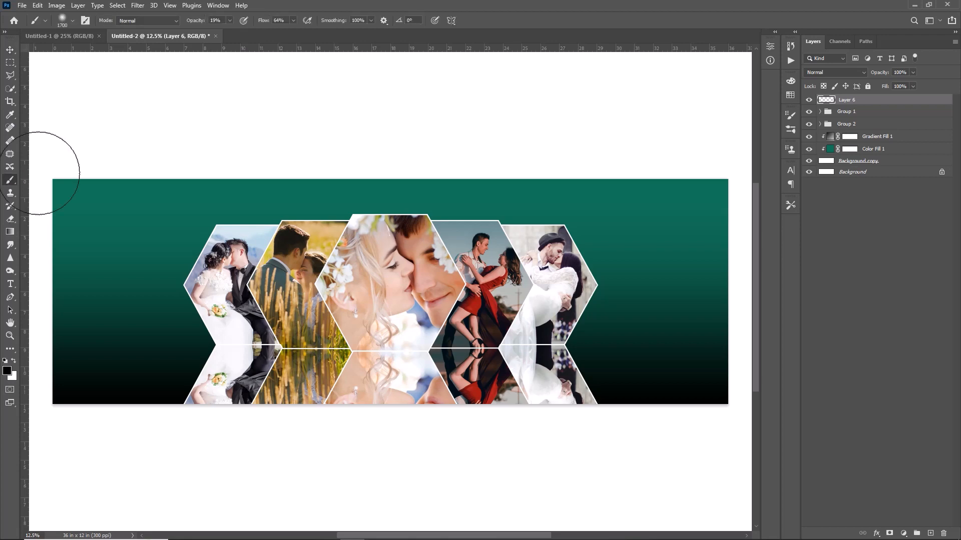
pyautogui.click(74, 22)
pyautogui.click(21, 113)
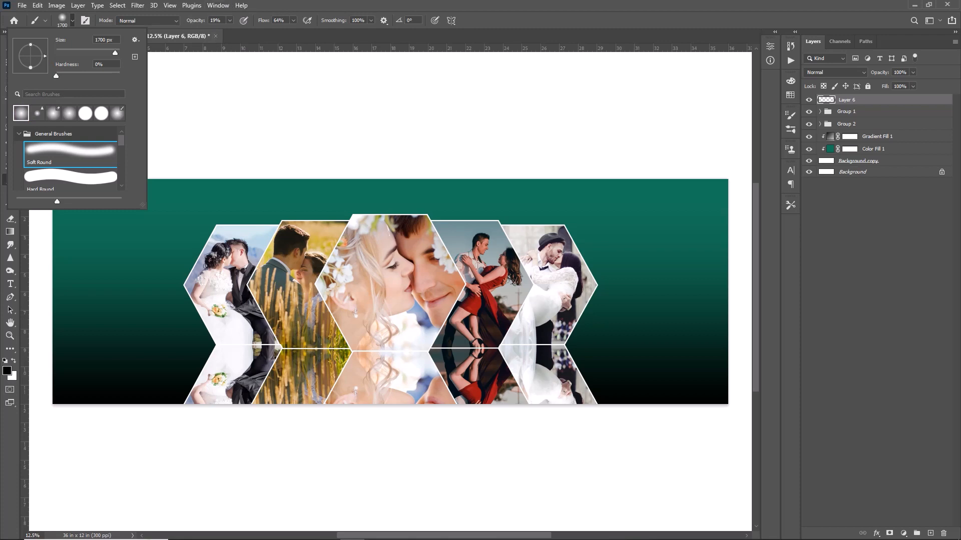
pyautogui.click(252, 36)
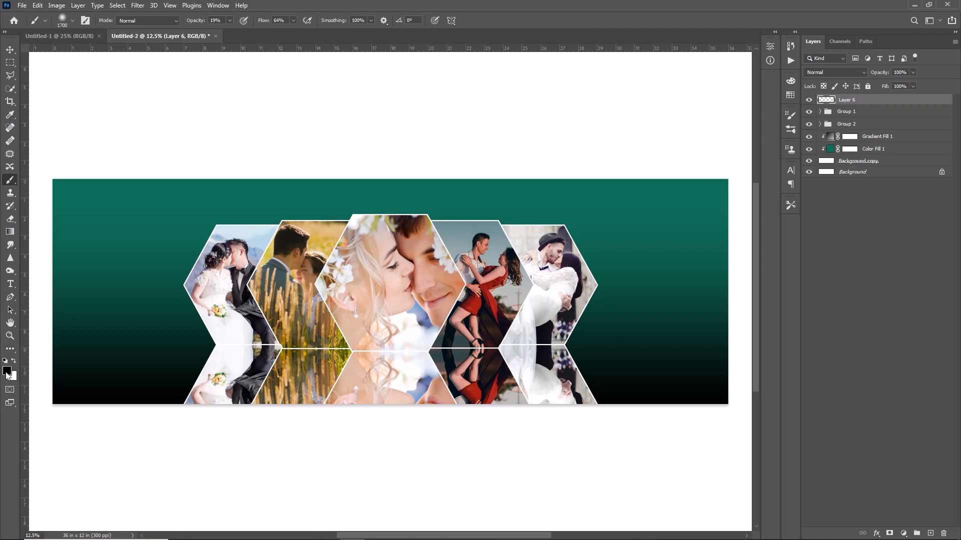
# Set the foreground colour to dark green #0b6c59 by sampling the background above the hexagons
pyautogui.click(7, 371)
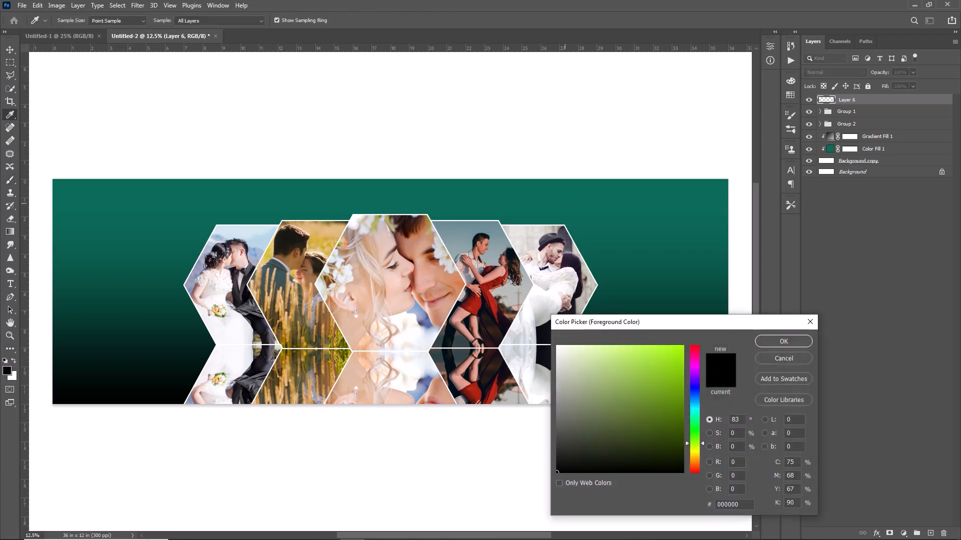
pyautogui.click(448, 199)
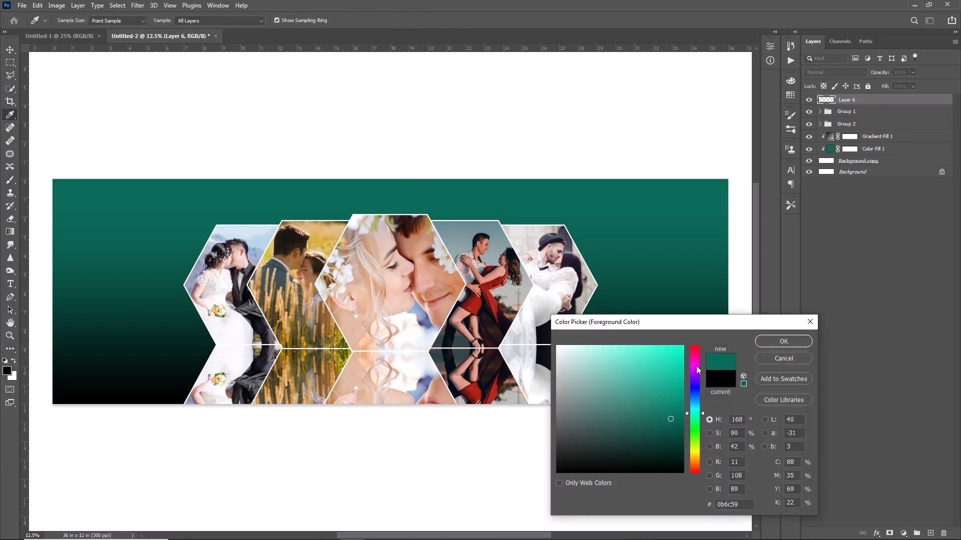
pyautogui.click(783, 343)
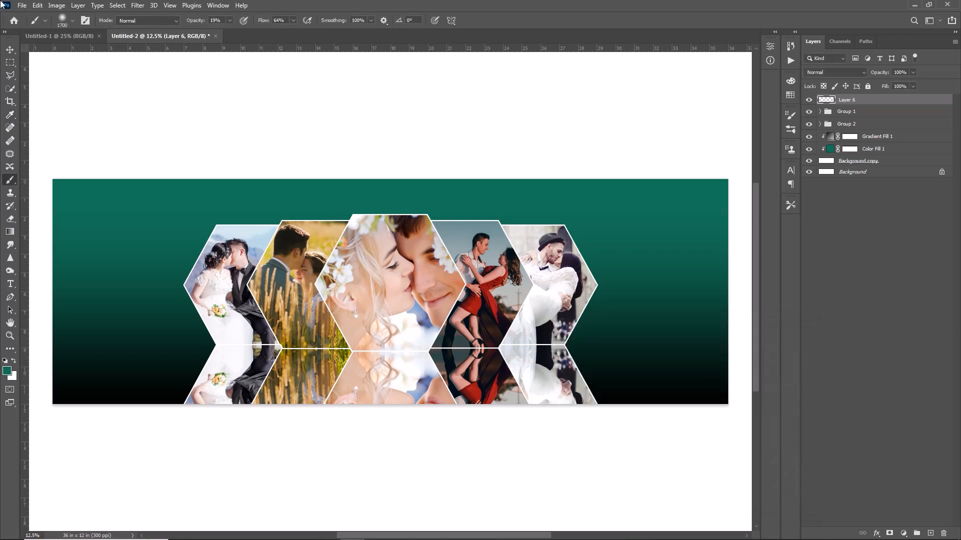
# Enlarge the brush to 2300 px and paint soft green over the lower part of the reflections on Layer 6
pyautogui.press(']')
pyautogui.press(']')
pyautogui.press(']')
pyautogui.press(']')
pyautogui.press(']')
pyautogui.press(']')
pyautogui.moveTo(230, 425)
pyautogui.mouseDown()
pyautogui.moveTo(206, 420)
pyautogui.moveTo(525, 421)
pyautogui.moveTo(210, 432)
pyautogui.moveTo(554, 437)
pyautogui.moveTo(508, 435)
pyautogui.mouseUp()
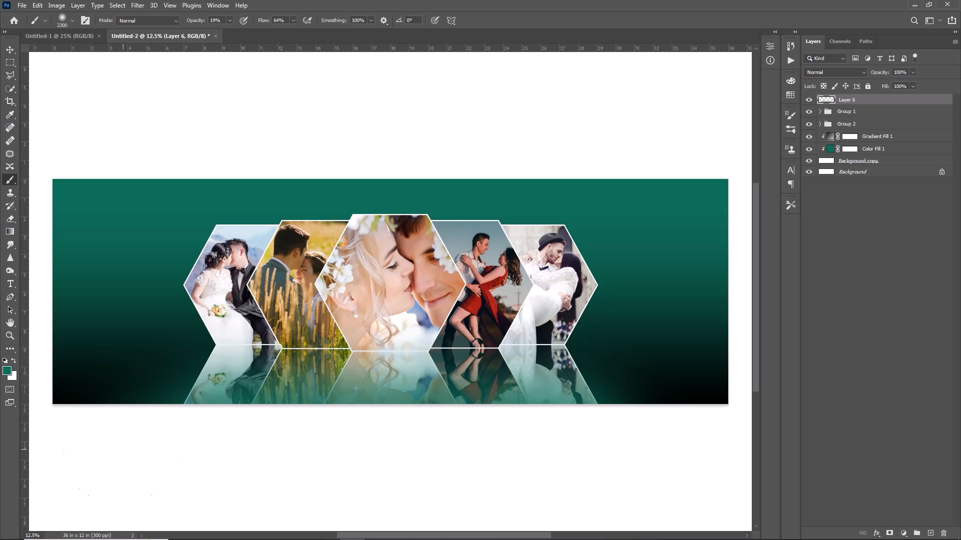
pyautogui.moveTo(556, 454)
pyautogui.mouseDown()
pyautogui.moveTo(566, 457)
pyautogui.moveTo(543, 449)
pyautogui.mouseUp()
pyautogui.moveTo(403, 446); pyautogui.dragTo(226, 434)
pyautogui.moveTo(366, 436)
pyautogui.mouseDown()
pyautogui.moveTo(559, 429)
pyautogui.moveTo(445, 426)
pyautogui.mouseUp()
# Add a layer mask to Layer 6 and mask out the green glow beside the outer reflections with black
pyautogui.press('x')
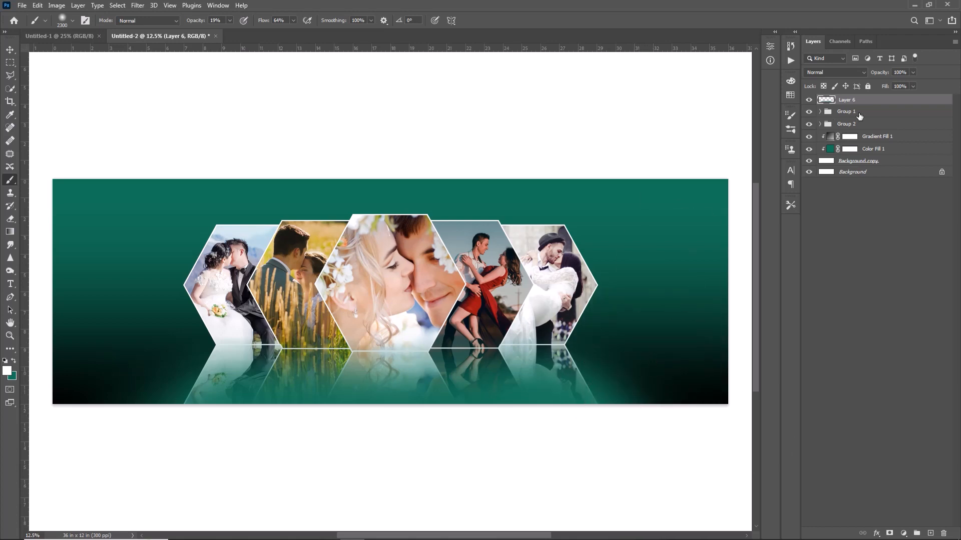
pyautogui.click(889, 534)
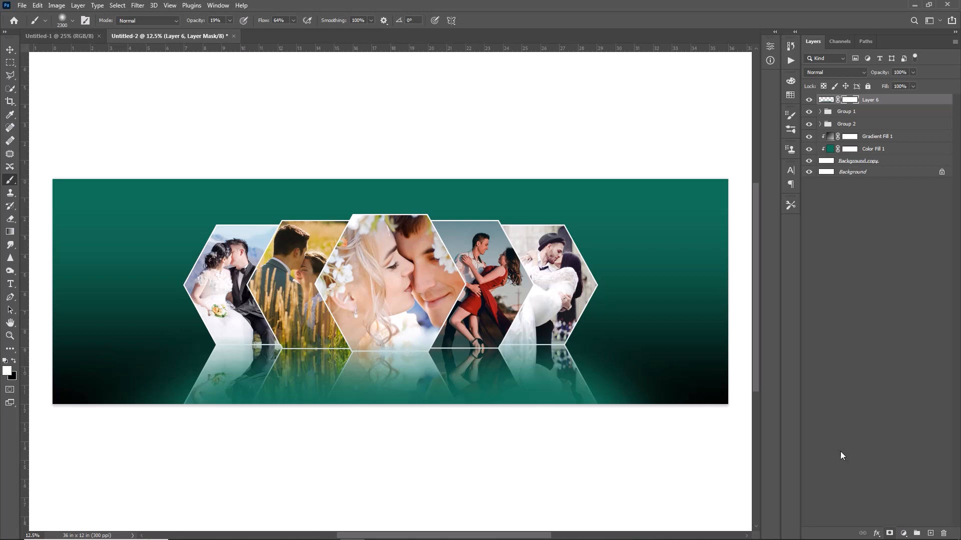
pyautogui.click(11, 363)
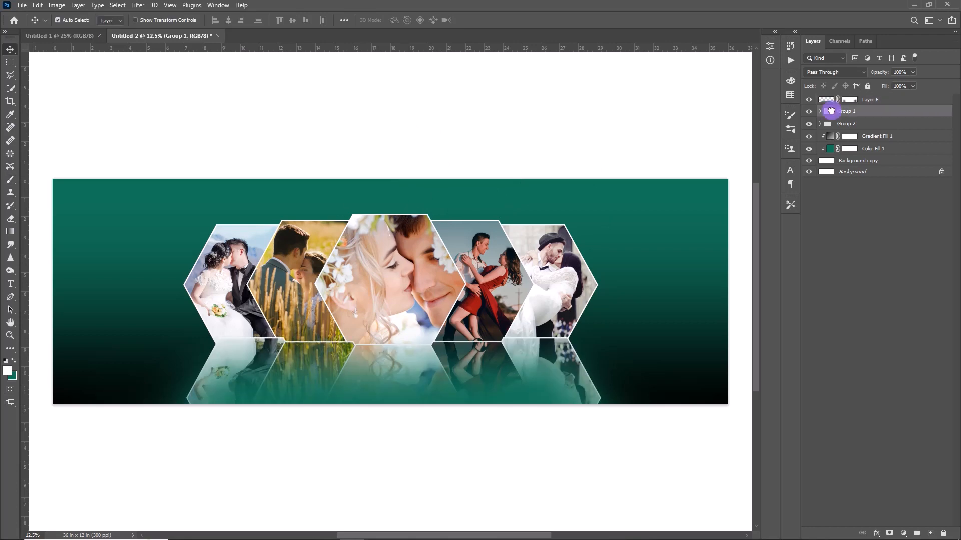
# Move the reflection group below the original hexagon group and adjust it with Free Transform to line up under the hexagons
pyautogui.click(845, 112)
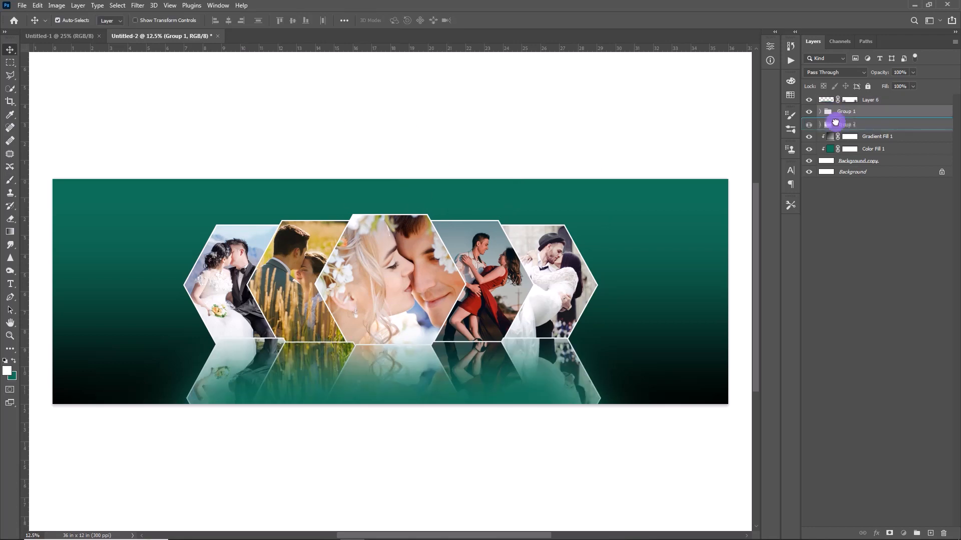
pyautogui.moveTo(839, 132); pyautogui.dragTo(851, 130)
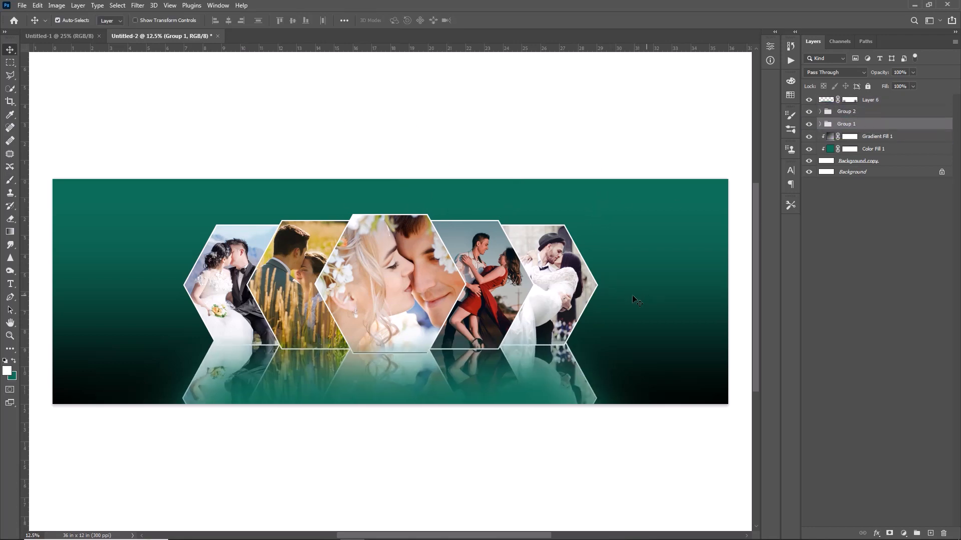
pyautogui.hotkey('ctrl', 't')
pyautogui.moveTo(676, 251); pyautogui.dragTo(662, 258)
pyautogui.click(495, 20)
pyautogui.hotkey('ctrl', 't')
pyautogui.click(499, 20)
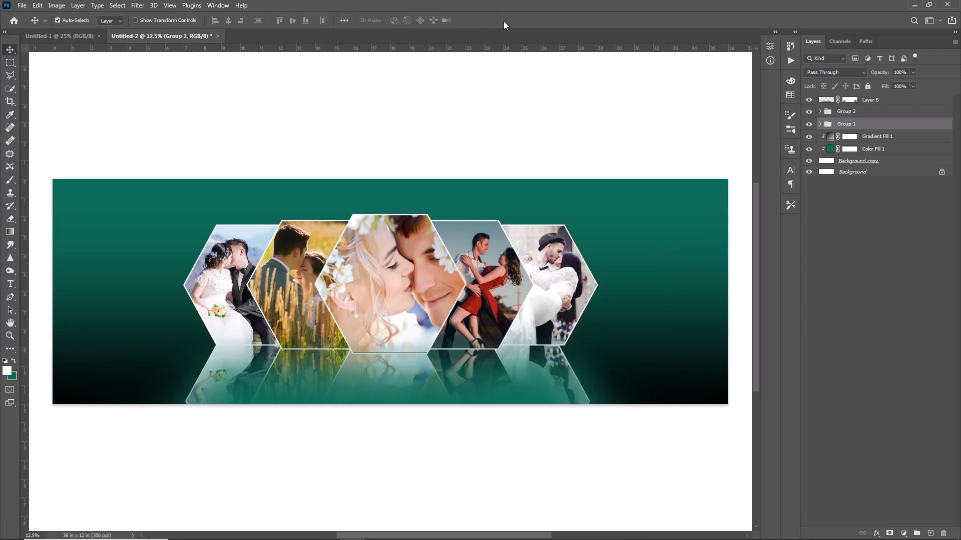
# Add an Inner Shadow to Shape 1 copy 9 in the reflection group and set its colour to black #000000
pyautogui.click(841, 111)
pyautogui.click(820, 124)
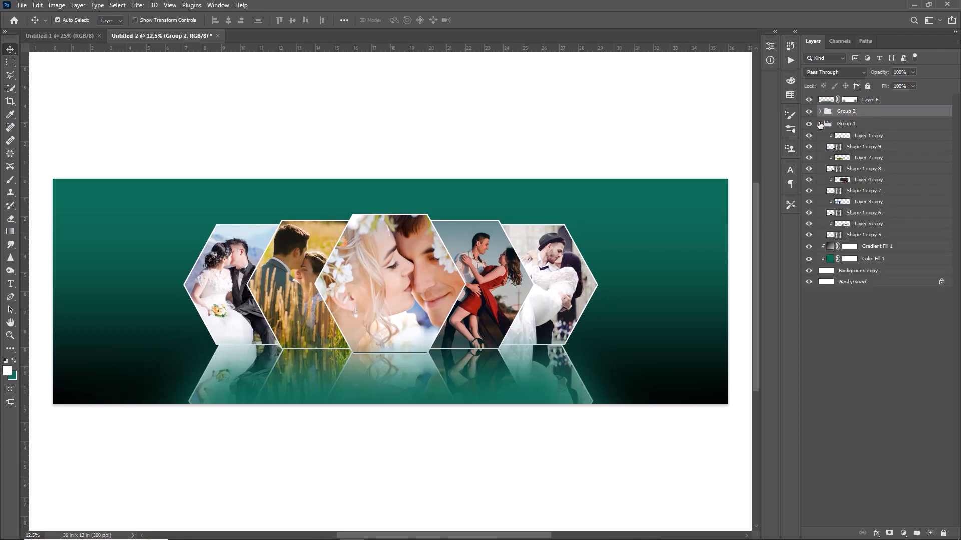
pyautogui.click(865, 146)
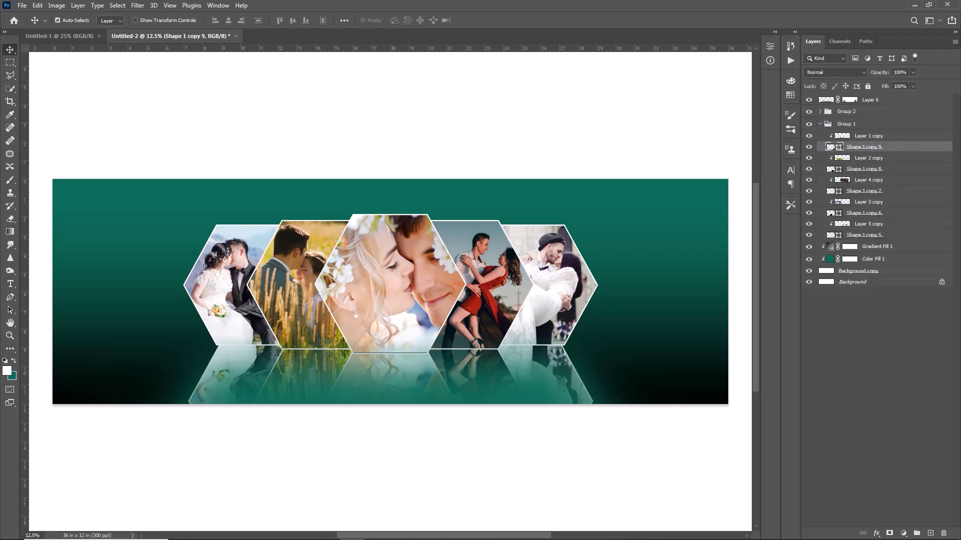
pyautogui.doubleClick(919, 146)
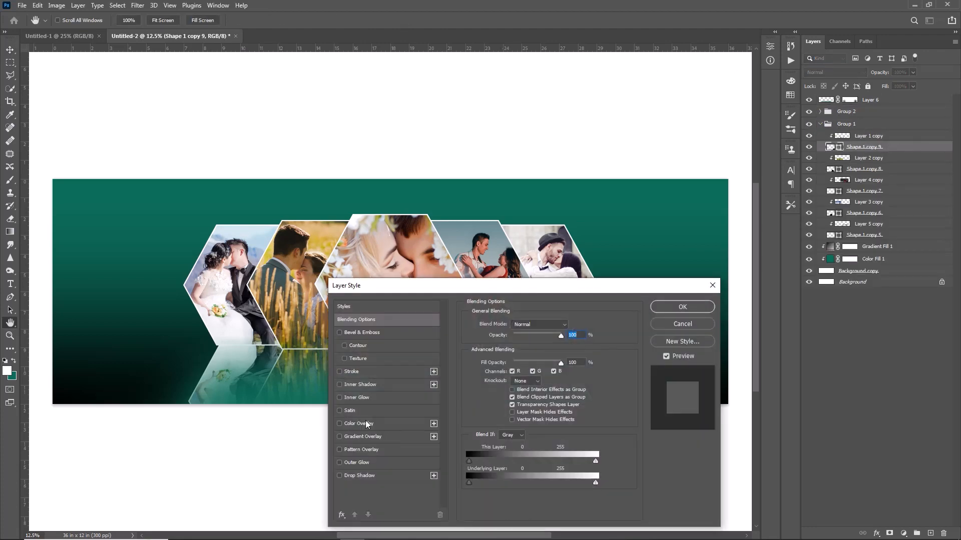
pyautogui.click(366, 384)
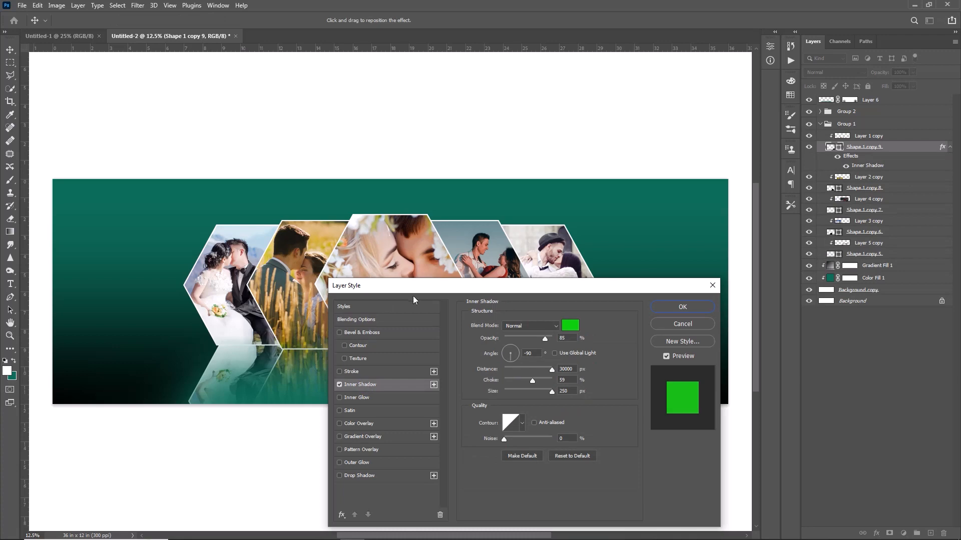
pyautogui.moveTo(460, 284); pyautogui.dragTo(713, 230)
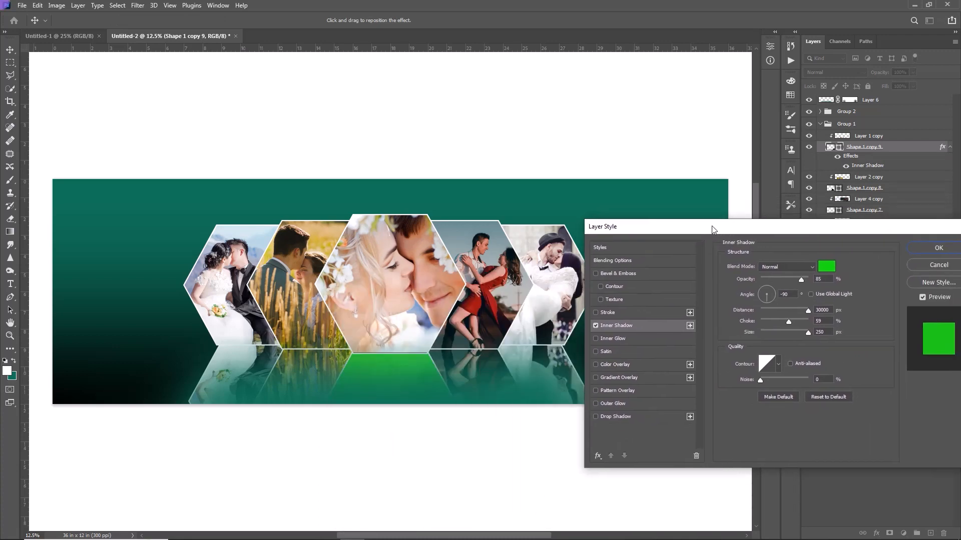
pyautogui.click(833, 264)
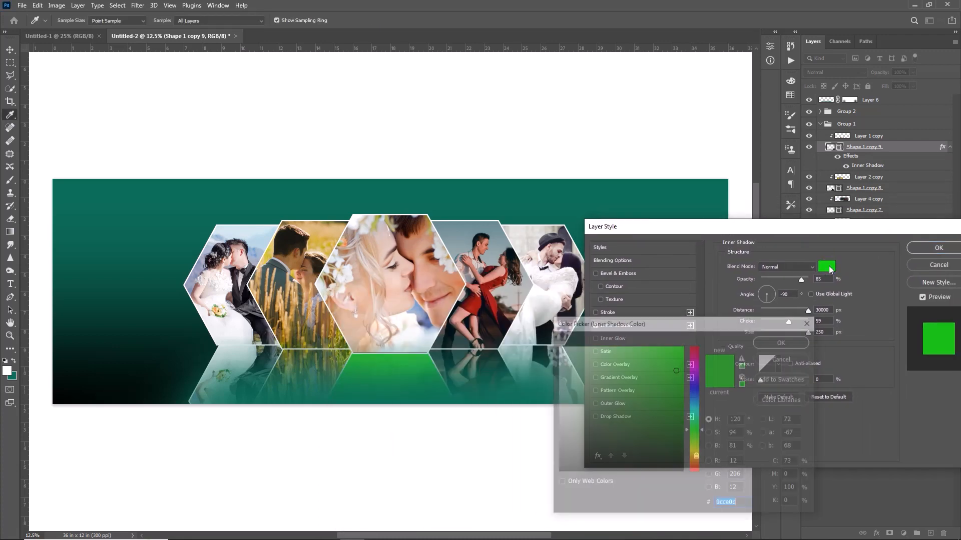
pyautogui.moveTo(640, 441); pyautogui.dragTo(619, 472)
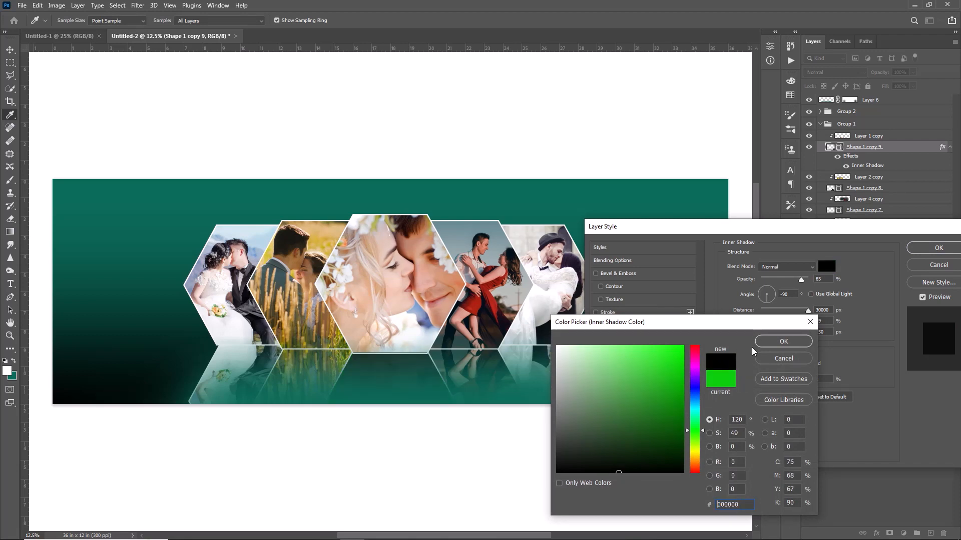
pyautogui.click(784, 342)
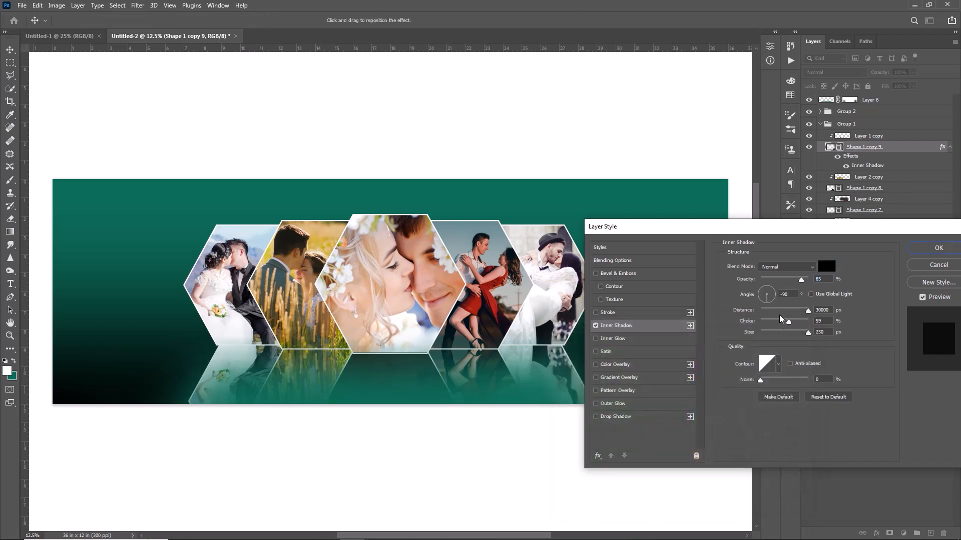
# Set the inner shadow's distance to 7 px and choke to 14%, and apply the layer style
pyautogui.click(765, 310)
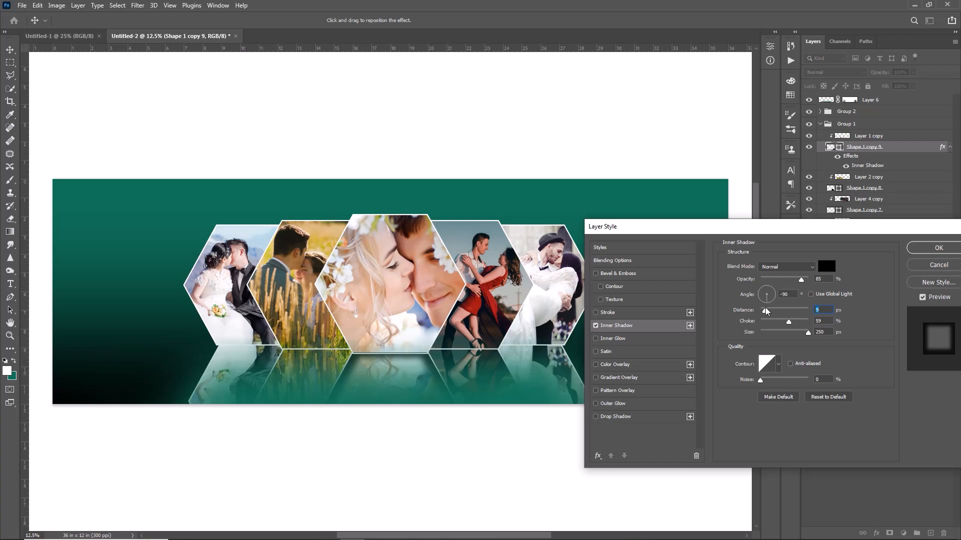
pyautogui.moveTo(778, 322); pyautogui.dragTo(748, 323)
pyautogui.click(766, 321)
pyautogui.moveTo(802, 331); pyautogui.dragTo(769, 330)
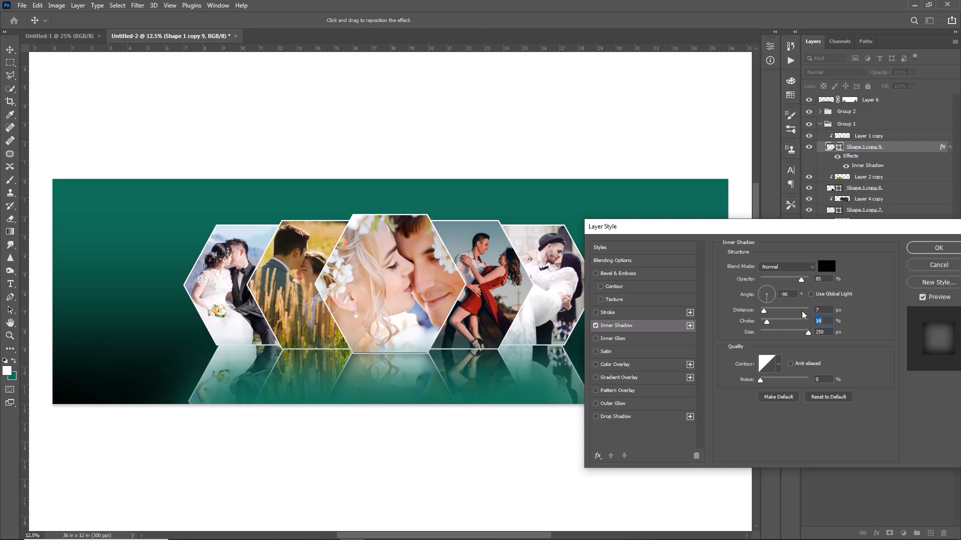
pyautogui.click(922, 249)
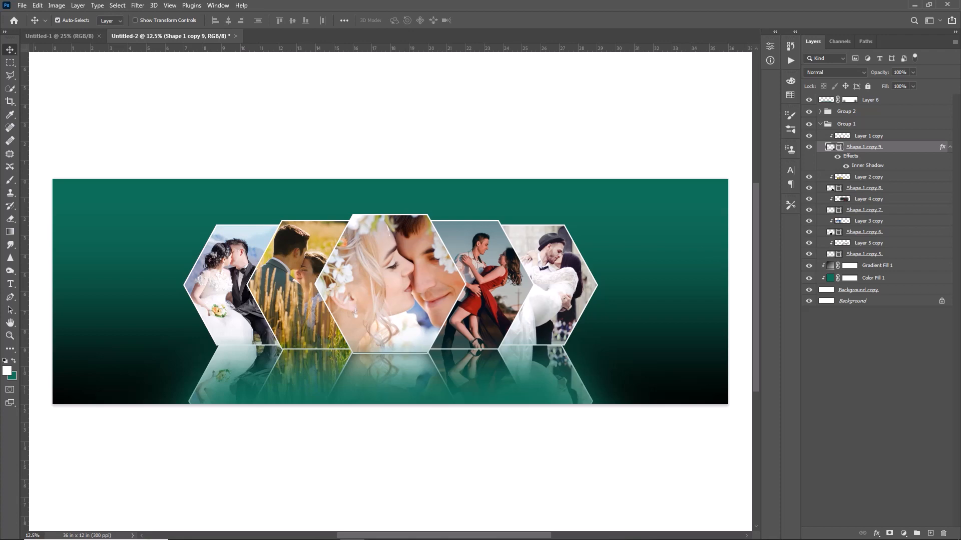
# Apply the same black Inner Shadow to Shape 1 copy 8 in the reflection group
pyautogui.click(915, 193)
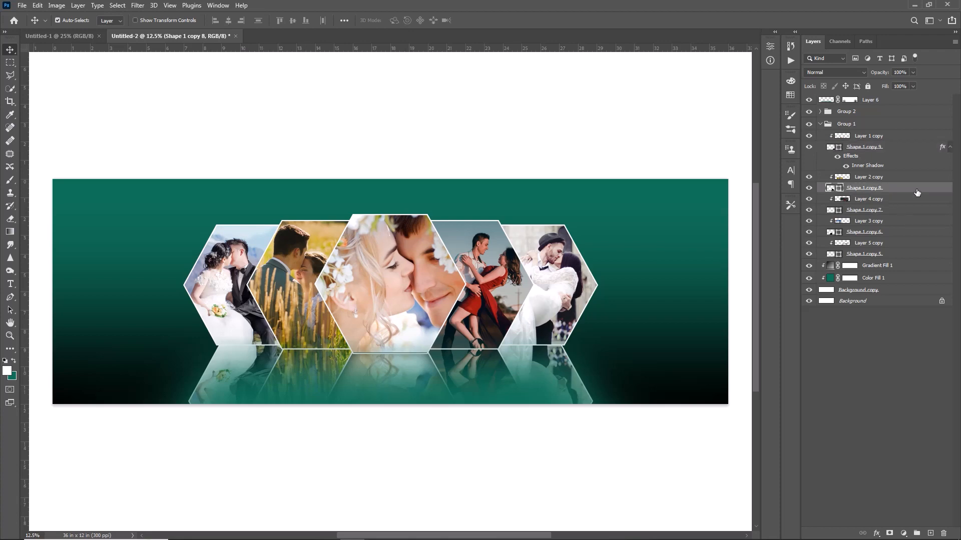
pyautogui.doubleClick(924, 192)
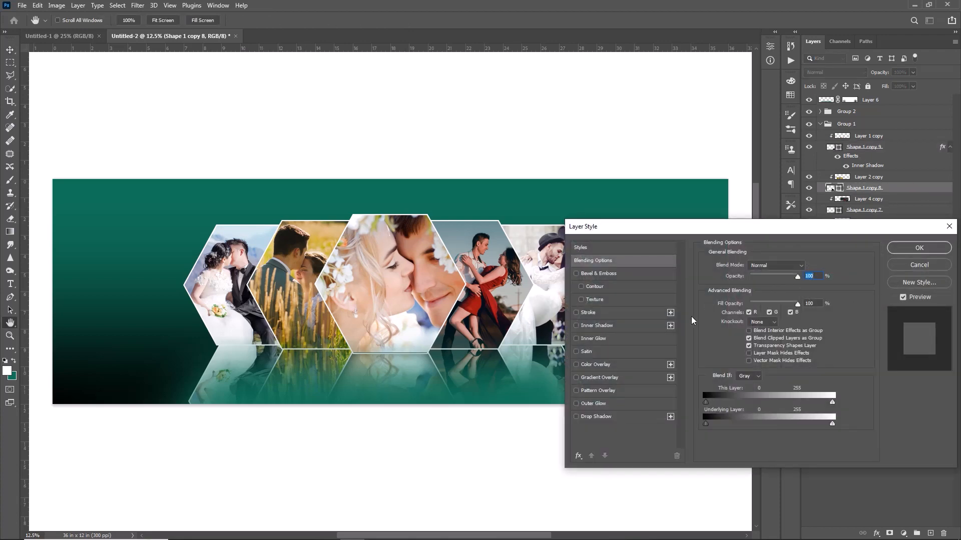
pyautogui.click(605, 325)
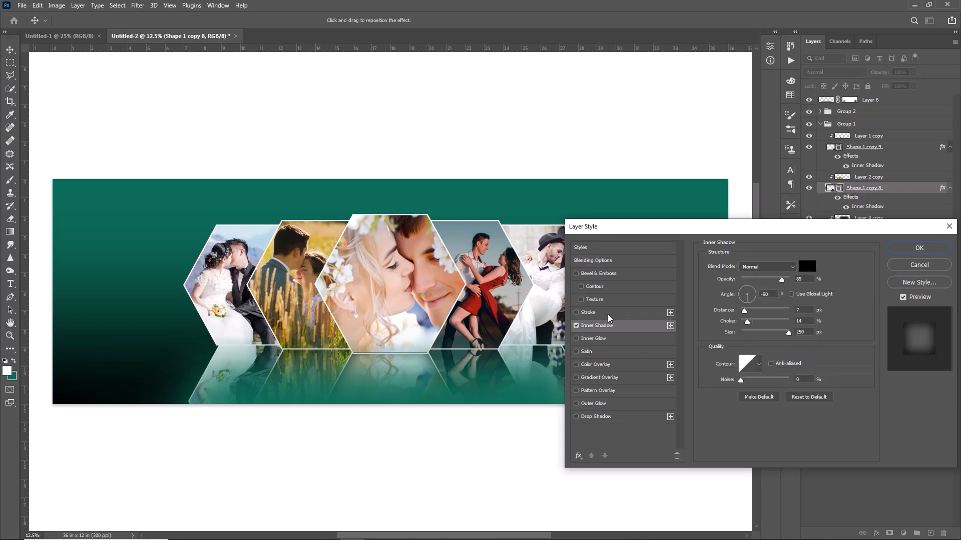
pyautogui.click(935, 248)
# Apply the same black Inner Shadow to Shape 1 copy 7 in the reflection group
pyautogui.click(926, 231)
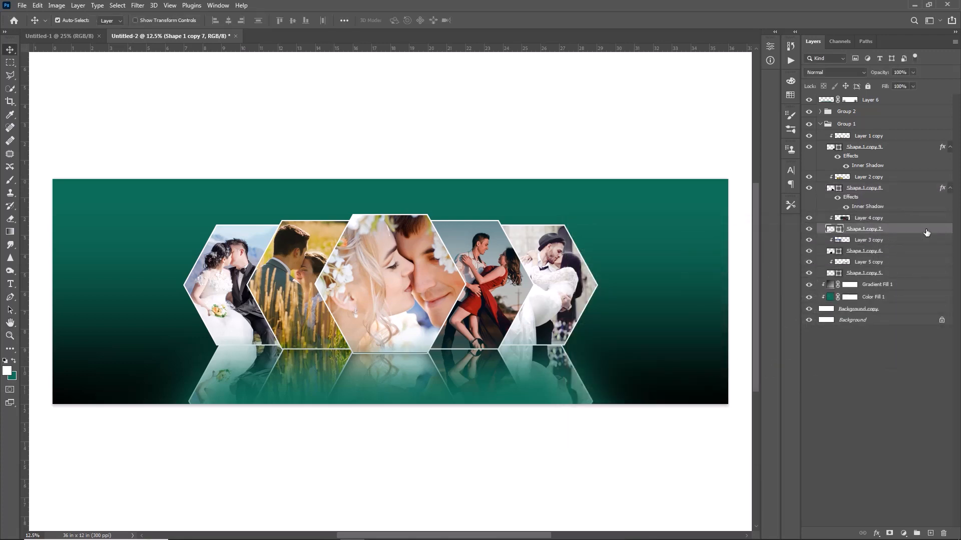
pyautogui.doubleClick(926, 232)
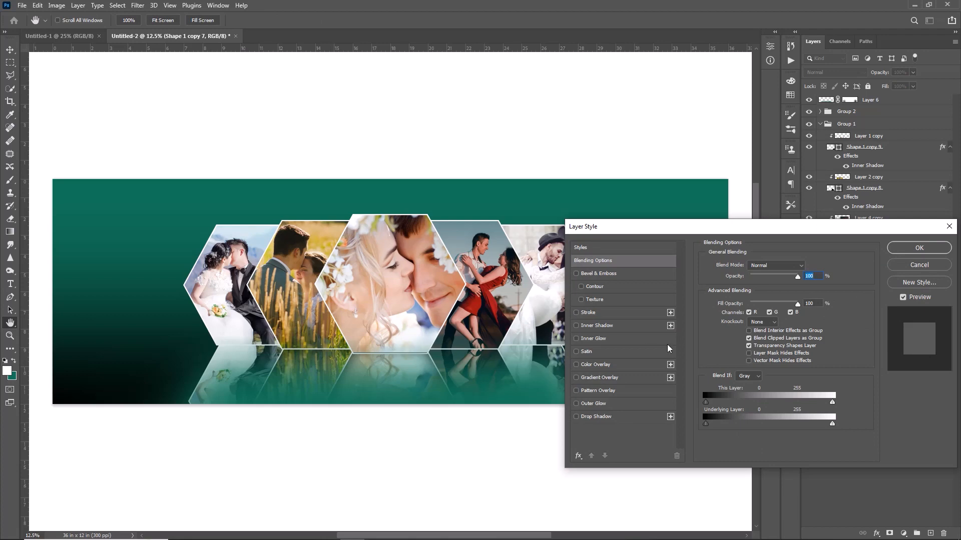
pyautogui.click(597, 326)
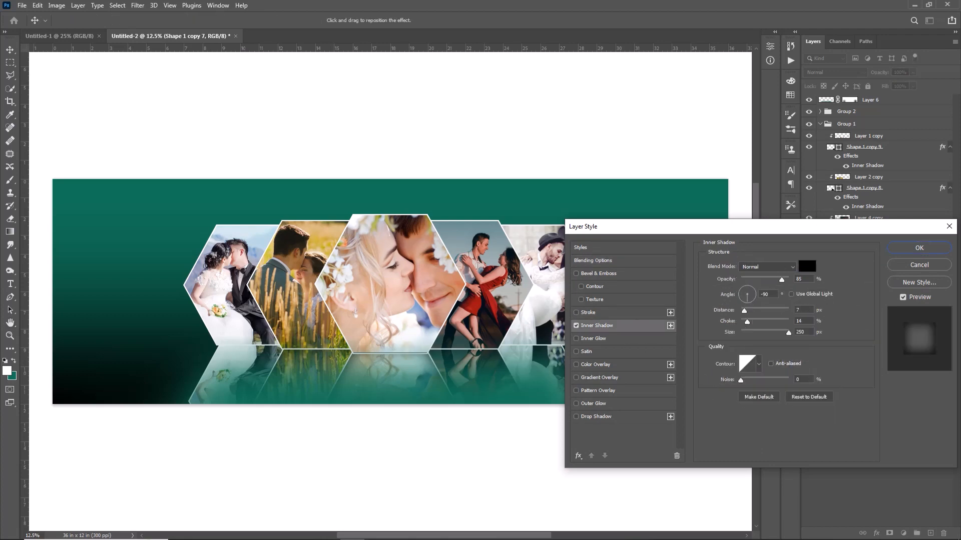
pyautogui.click(919, 248)
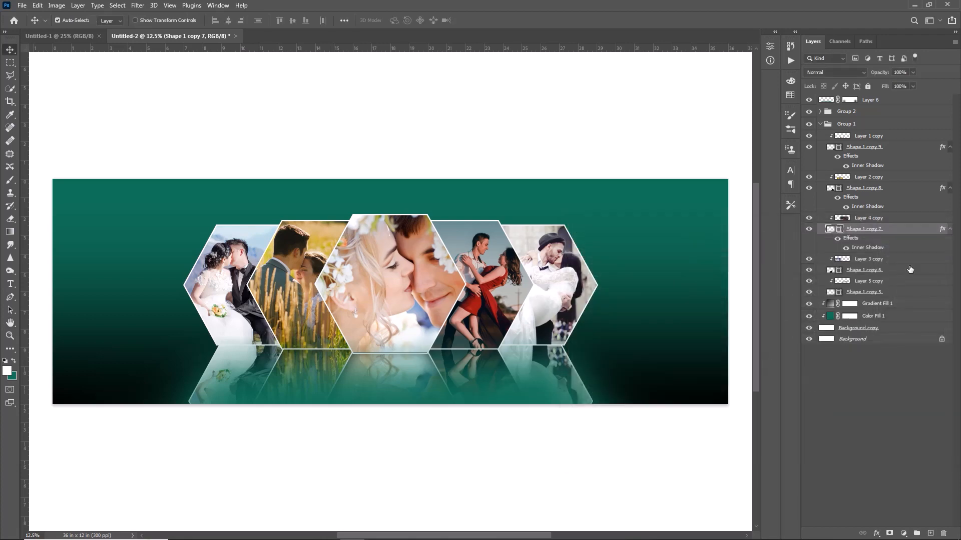
# Apply the same black Inner Shadow to Shape 1 copy 6 in the reflection group
pyautogui.doubleClick(917, 270)
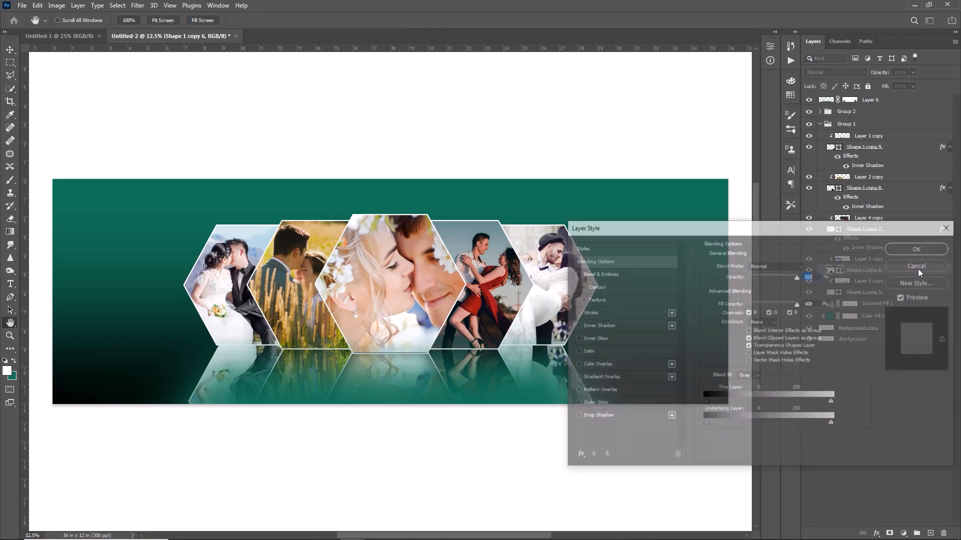
pyautogui.click(598, 326)
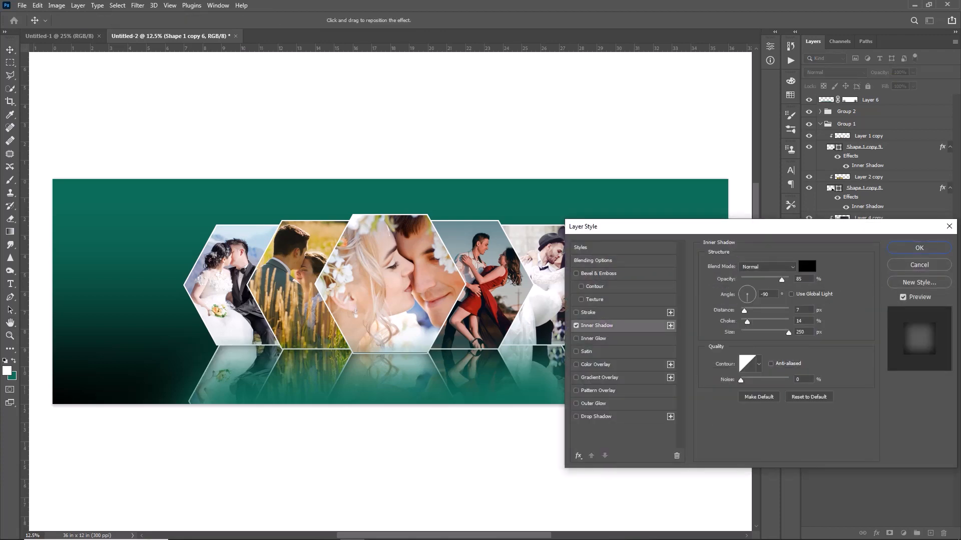
pyautogui.click(921, 250)
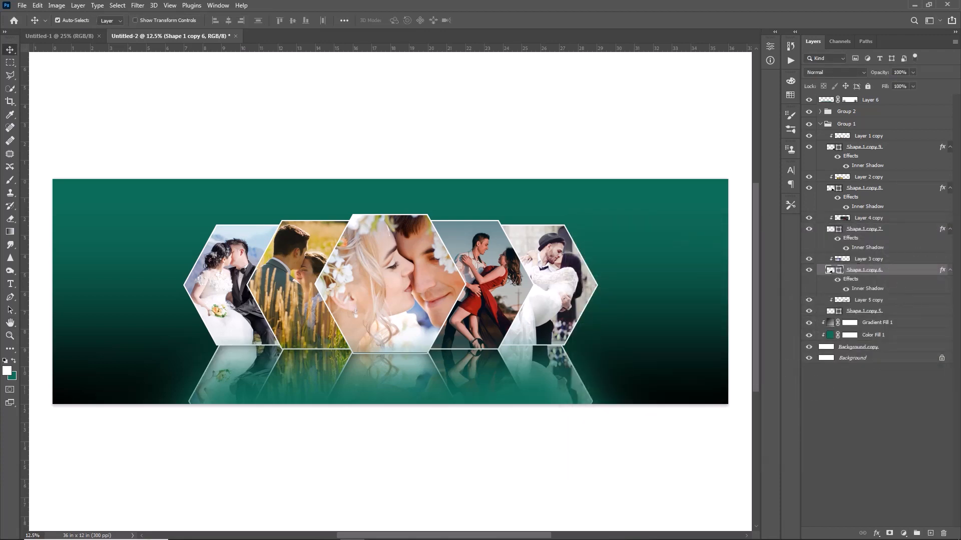
# Apply the same black Inner Shadow to Shape 1 copy 5 in the reflection group
pyautogui.click(910, 311)
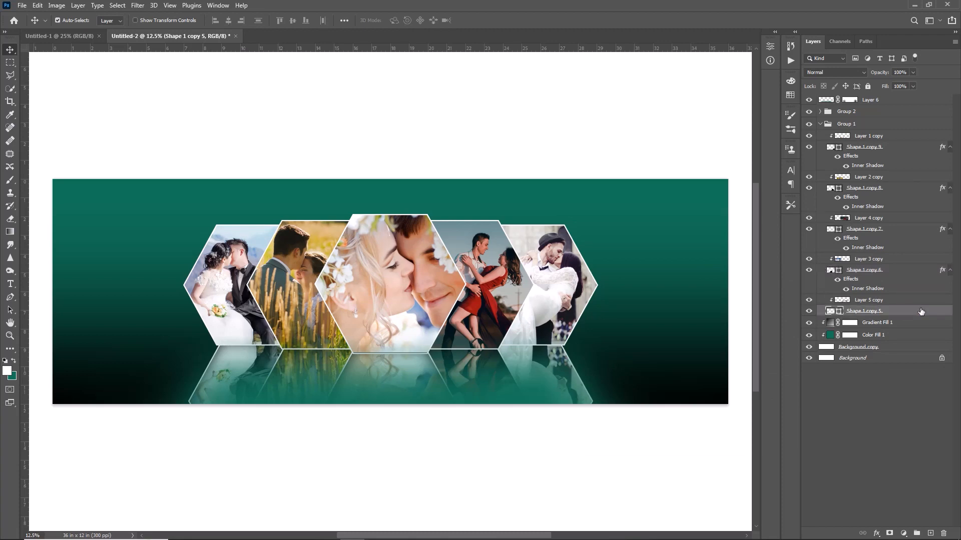
pyautogui.doubleClick(921, 311)
pyautogui.moveTo(710, 164); pyautogui.dragTo(807, 163)
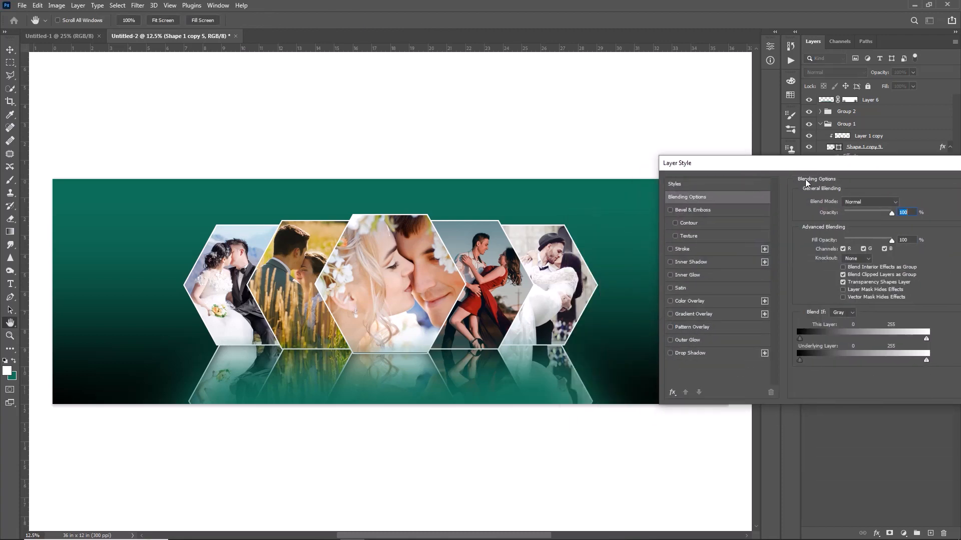
pyautogui.click(691, 262)
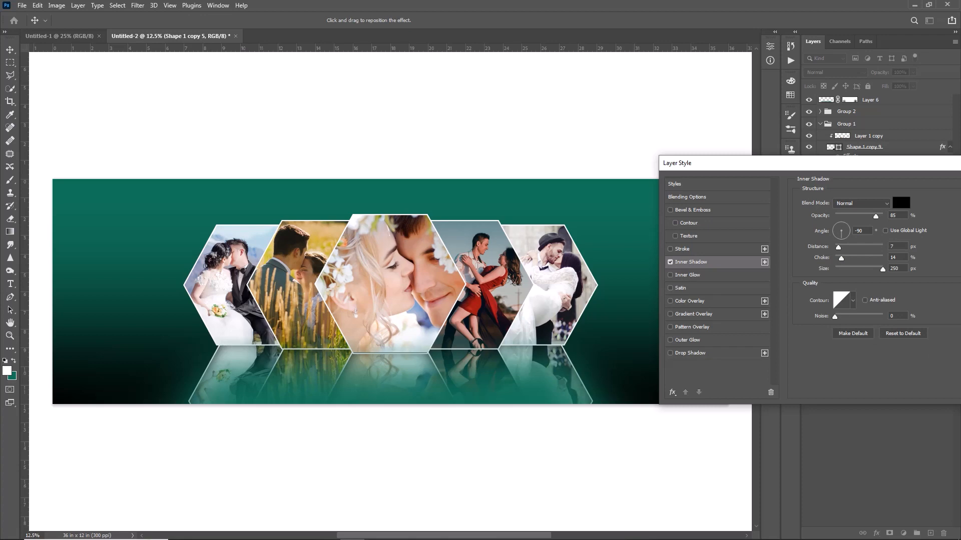
pyautogui.moveTo(769, 163); pyautogui.dragTo(665, 164)
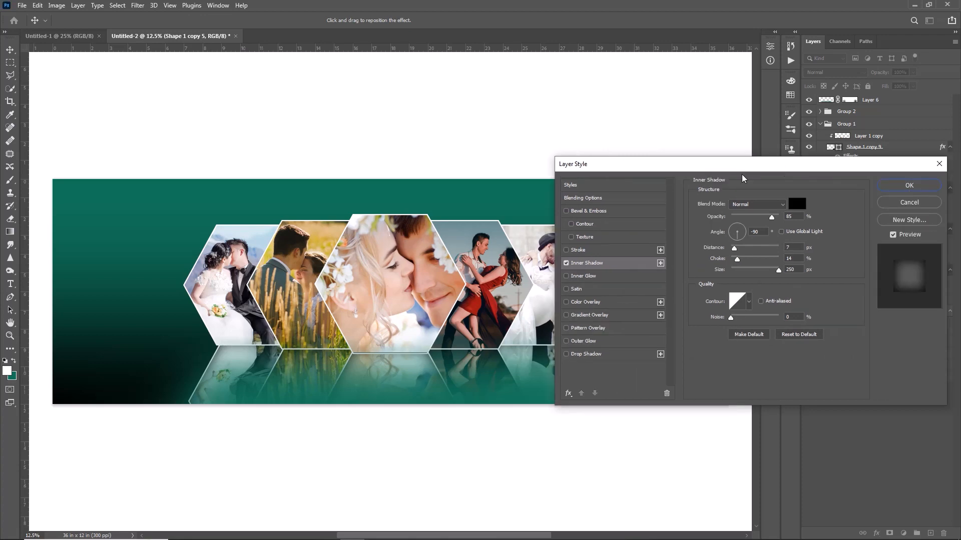
pyautogui.click(909, 186)
# Add a new layer above everything and set up a 700 px soft round brush with a flattened tip at 4°
pyautogui.click(930, 533)
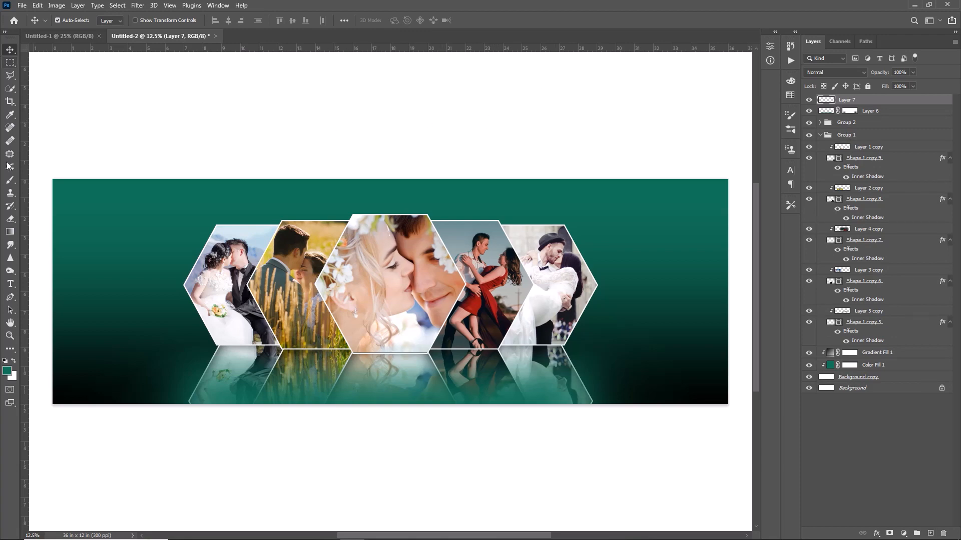
pyautogui.click(11, 187)
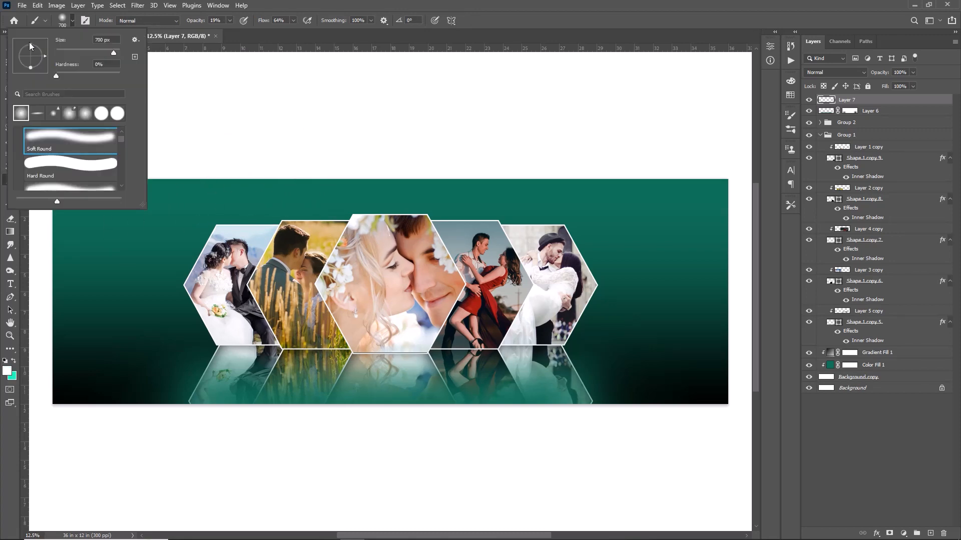
pyautogui.click(29, 42)
pyautogui.moveTo(30, 50)
pyautogui.mouseDown()
pyautogui.moveTo(25, 43)
pyautogui.moveTo(35, 52)
pyautogui.moveTo(22, 56)
pyautogui.moveTo(30, 53)
pyautogui.mouseUp()
pyautogui.click(24, 53)
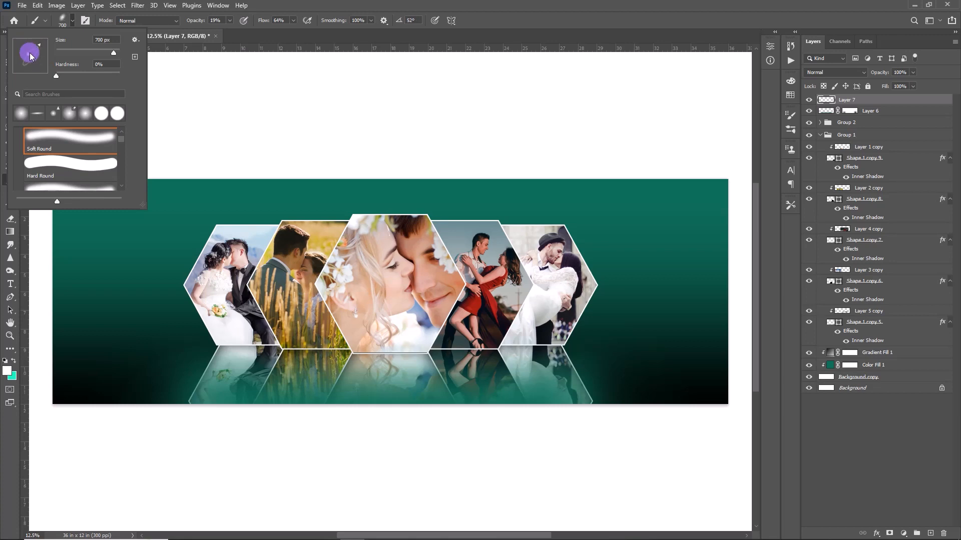
pyautogui.click(31, 52)
pyautogui.moveTo(38, 41); pyautogui.dragTo(46, 58)
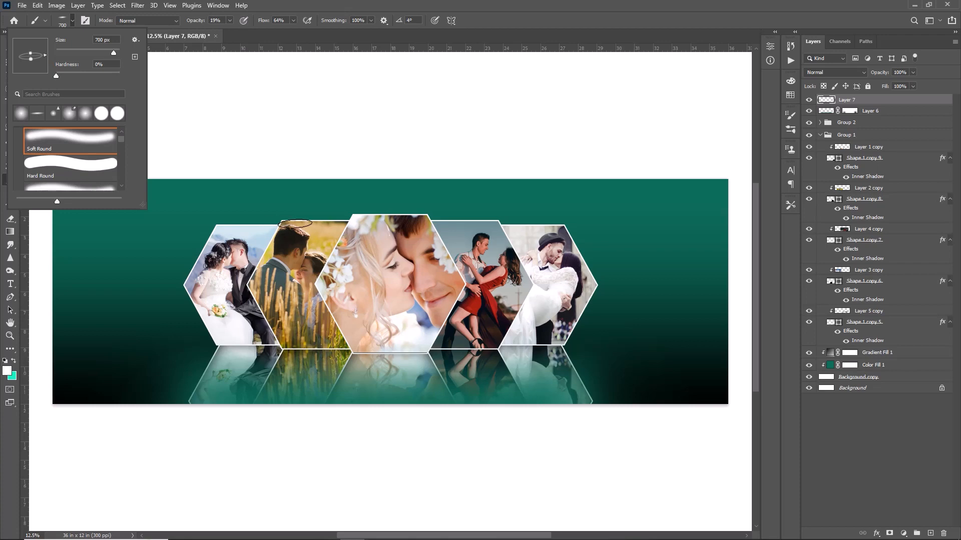
# Paint white glints on the second hexagon's upper-left corner and both upper corners of the centre hexagon, using a -11° tip for the right one
pyautogui.click(281, 222)
pyautogui.click(353, 216)
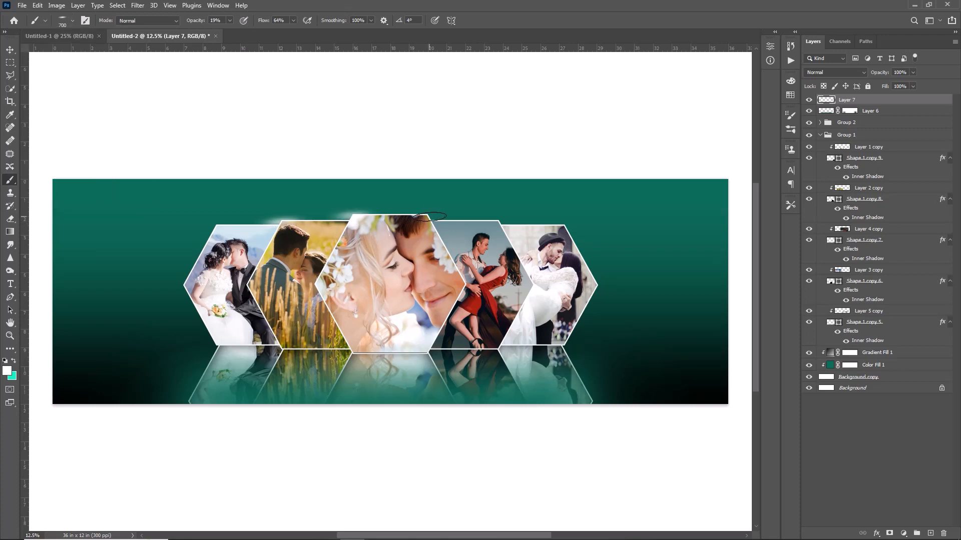
pyautogui.click(72, 21)
pyautogui.moveTo(44, 61); pyautogui.dragTo(46, 59)
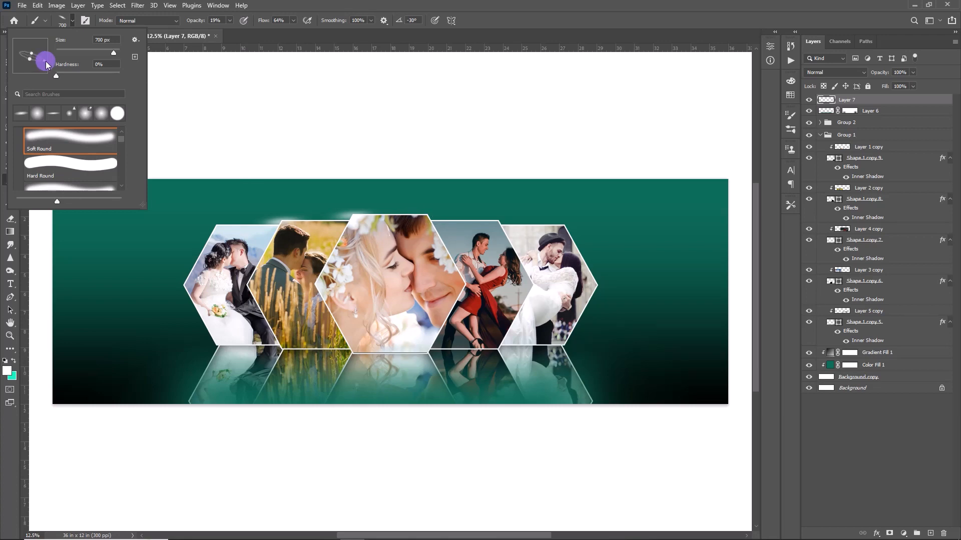
pyautogui.click(427, 216)
pyautogui.click(427, 215)
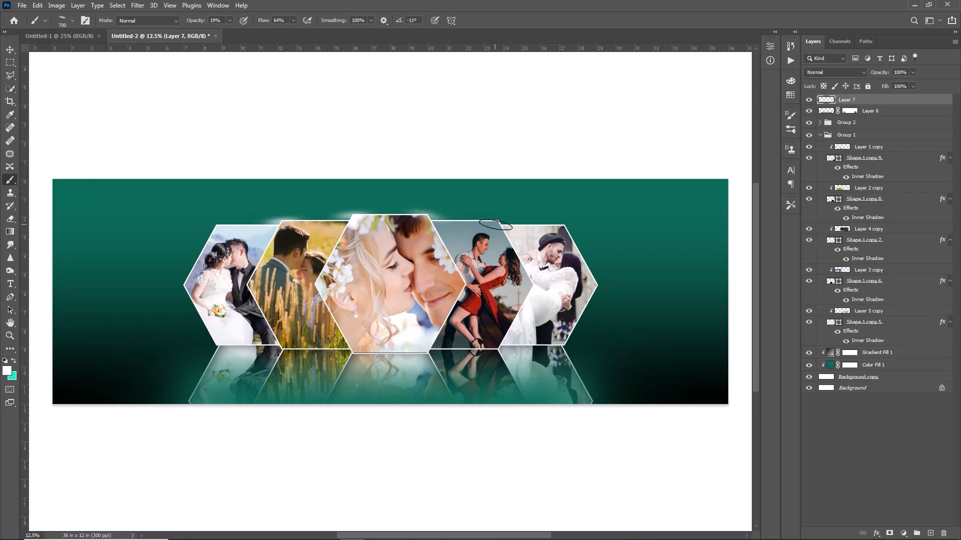
# Paint white glints on the upper-right corners of the fourth and fifth hexagons and on the fifth hexagon's outer tip, reducing the brush to 300 px
pyautogui.click(498, 220)
pyautogui.press('[')
pyautogui.press('[')
pyautogui.click(564, 225)
pyautogui.click(600, 286)
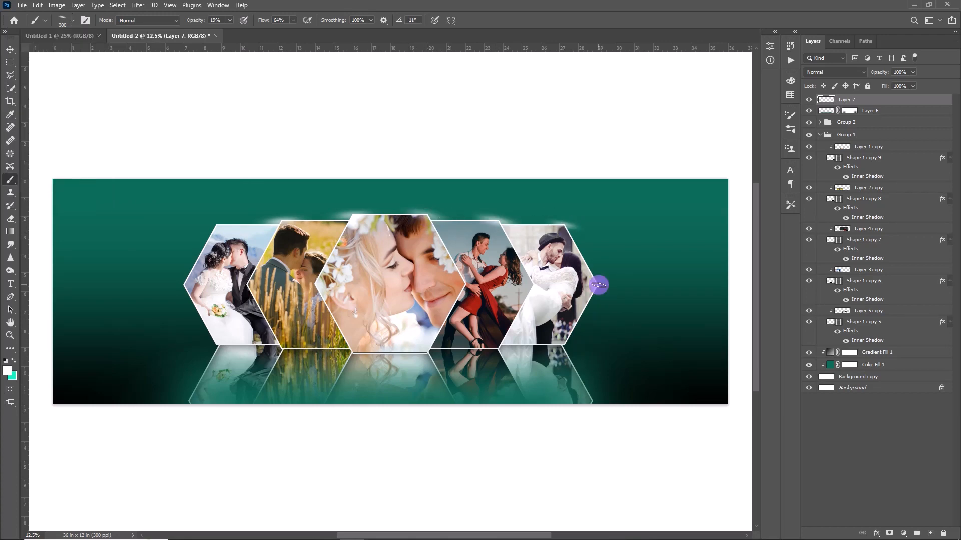
# Paint white glints on the first hexagon's upper-left corner with a 16° tip and on its outer tip with a -7° tip at 600 px
pyautogui.press(']')
pyautogui.press(']')
pyautogui.click(72, 21)
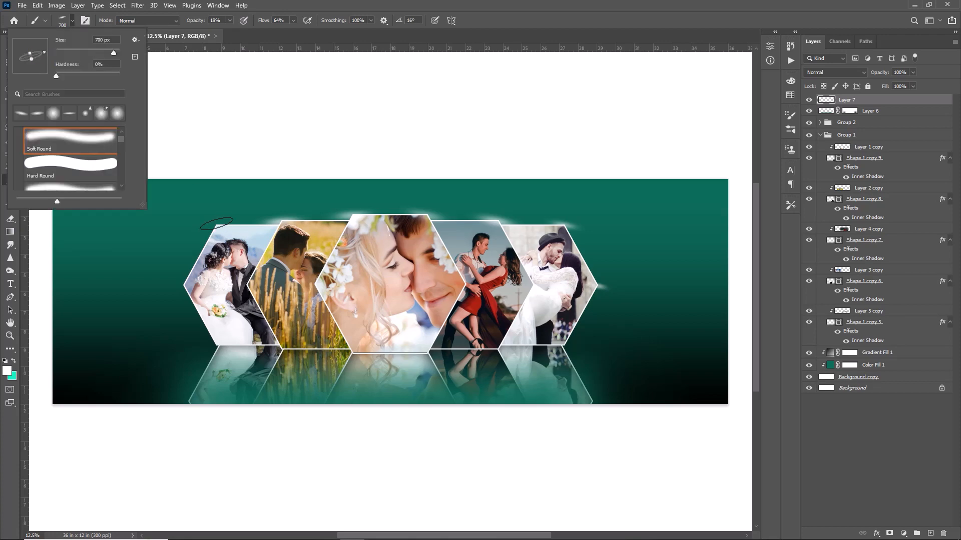
pyautogui.click(215, 223)
pyautogui.press('[')
pyautogui.click(214, 226)
pyautogui.click(74, 21)
pyautogui.click(43, 57)
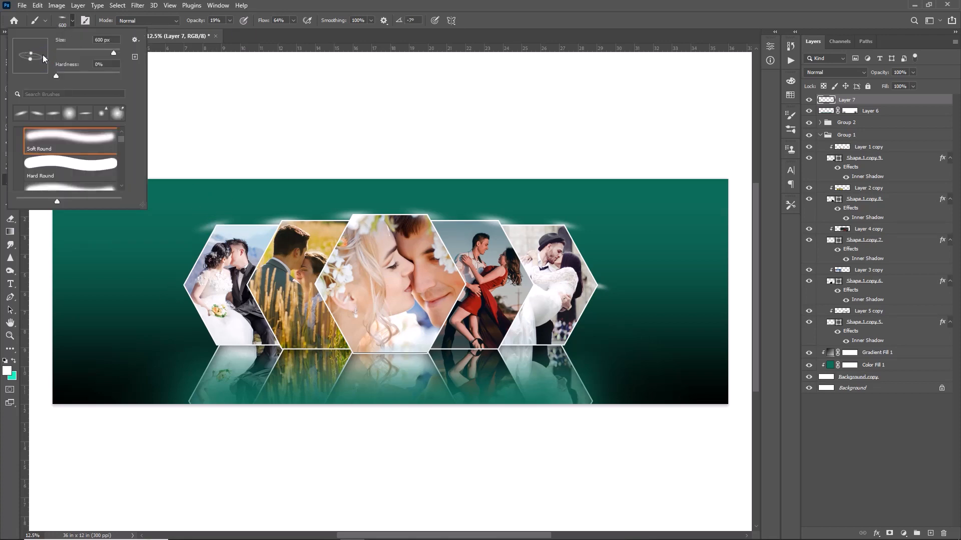
pyautogui.click(195, 289)
# Switch the brush colour to bright turquoise and add smaller glints at the outer tips of the hexagon row
pyautogui.press('[')
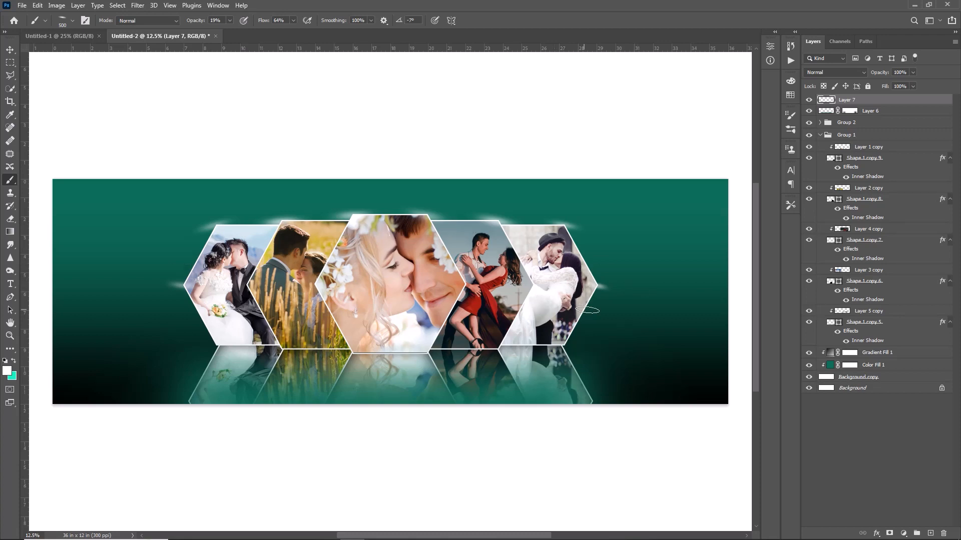
pyautogui.click(599, 285)
pyautogui.click(15, 361)
pyautogui.press('[')
pyautogui.press('[')
pyautogui.press('[')
pyautogui.press('[')
pyautogui.click(180, 285)
# Paint turquoise glints on the upper-left corners of the first, second and centre hexagons, adjusting the brush angle to 4° for the centre one
pyautogui.click(73, 20)
pyautogui.moveTo(45, 56); pyautogui.dragTo(43, 49)
pyautogui.click(214, 226)
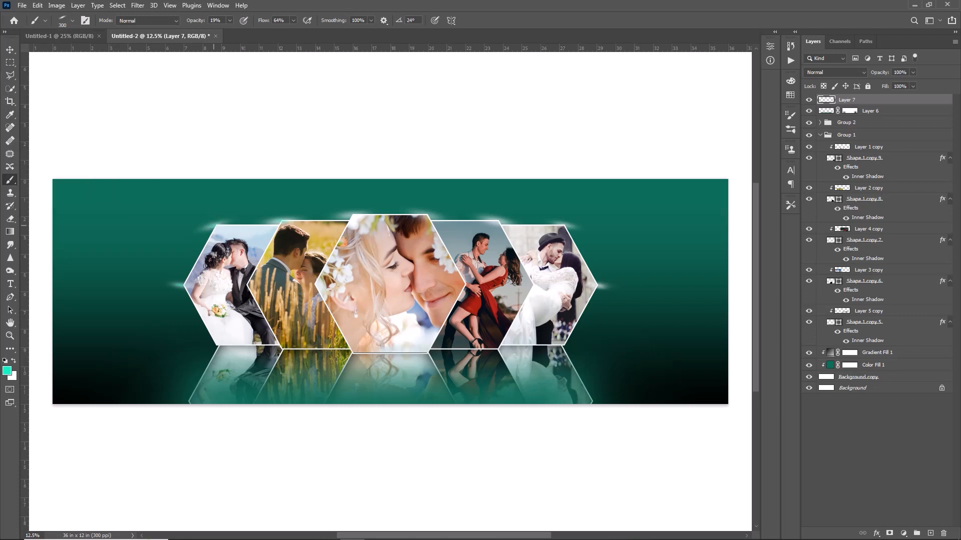
pyautogui.click(286, 221)
pyautogui.click(73, 20)
pyautogui.moveTo(44, 50); pyautogui.dragTo(45, 55)
pyautogui.click(353, 213)
# Set the brush angle to -9° and paint turquoise glints on the upper-right corners of the fourth and fifth hexagons and the fifth's outer tip
pyautogui.click(62, 22)
pyautogui.moveTo(44, 54); pyautogui.dragTo(44, 59)
pyautogui.click(494, 221)
pyautogui.click(565, 226)
pyautogui.click(597, 284)
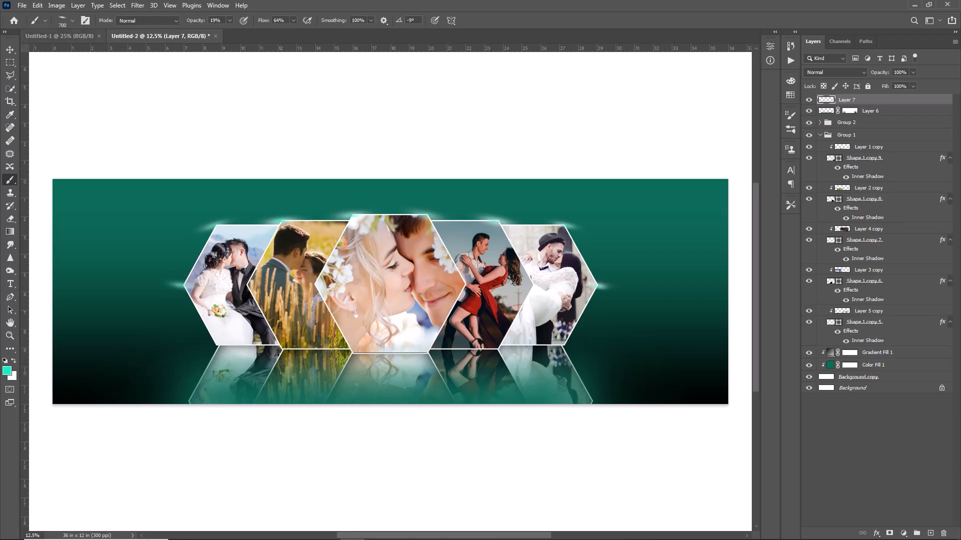
# Build up the turquoise glint on the second hexagon's upper-left corner using a 21° tip and other recent brush tips
pyautogui.click(73, 20)
pyautogui.moveTo(44, 57); pyautogui.dragTo(43, 51)
pyautogui.click(72, 20)
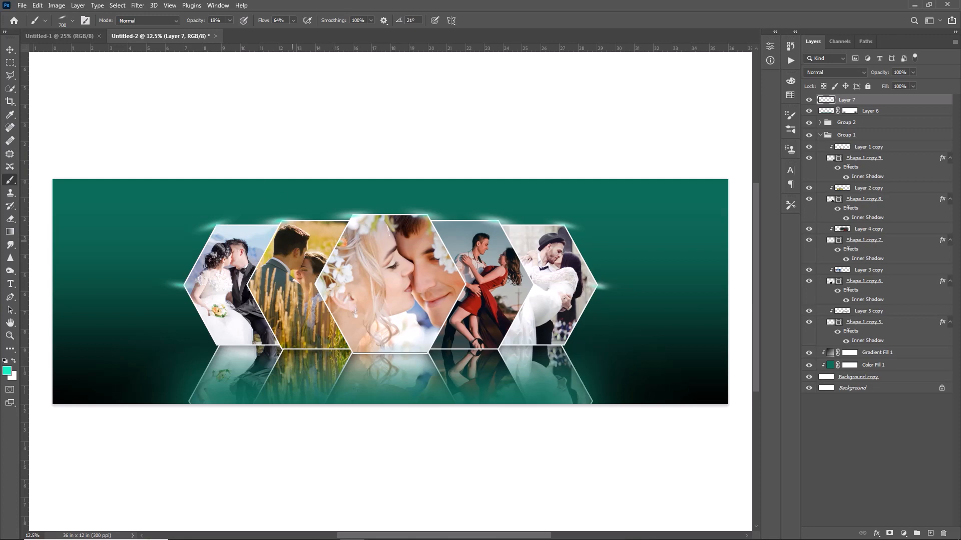
pyautogui.click(72, 21)
pyautogui.click(280, 222)
pyautogui.click(72, 21)
pyautogui.click(70, 140)
pyautogui.click(280, 221)
pyautogui.click(72, 21)
pyautogui.click(85, 114)
pyautogui.click(281, 220)
# Add turquoise glints to the centre hexagon's upper-right corner and the fifth hexagon's outer tip with recent flattened brush tips
pyautogui.click(72, 21)
pyautogui.click(429, 215)
pyautogui.click(72, 21)
pyautogui.click(85, 114)
pyautogui.click(599, 285)
pyautogui.click(72, 21)
pyautogui.click(70, 114)
pyautogui.doubleClick(34, 118)
# Switch the brush colour to white and paint highlights on the first hexagon's outer tip and upper-left corner
pyautogui.click(14, 360)
pyautogui.click(72, 21)
pyautogui.click(37, 114)
pyautogui.click(180, 286)
pyautogui.click(72, 21)
pyautogui.click(96, 117)
pyautogui.click(215, 225)
# Paint white highlights on the upper-left corners of the second and centre hexagons and the upper-right corner of the fourth
pyautogui.click(72, 21)
pyautogui.click(96, 116)
pyautogui.click(282, 219)
pyautogui.click(354, 215)
pyautogui.click(72, 20)
pyautogui.click(53, 114)
pyautogui.click(497, 220)
pyautogui.click(354, 215)
# Reinforce the white highlights on the first hexagon's upper-left corner and outer tip with a recent flattened brush tip
pyautogui.click(72, 21)
pyautogui.click(22, 114)
pyautogui.click(217, 225)
pyautogui.click(72, 21)
pyautogui.click(185, 282)
# Add white highlights near the fourth and fifth hexagons' upper-right corners, the fifth's outer tip and the second's upper-left corner with a 200 px brush
pyautogui.click(72, 21)
pyautogui.click(67, 114)
pyautogui.click(514, 230)
pyautogui.click(72, 20)
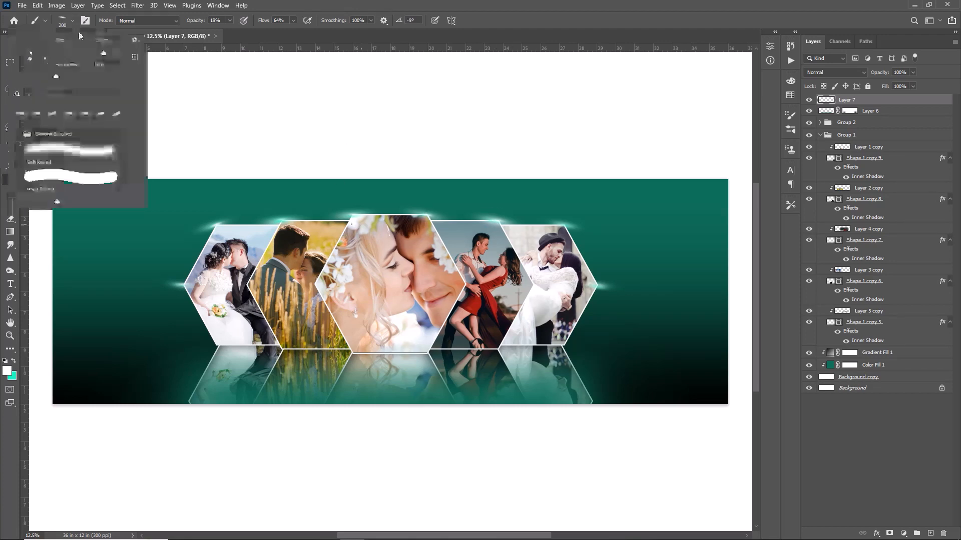
pyautogui.click(565, 226)
pyautogui.click(73, 20)
pyautogui.click(22, 113)
pyautogui.click(596, 285)
pyautogui.click(287, 216)
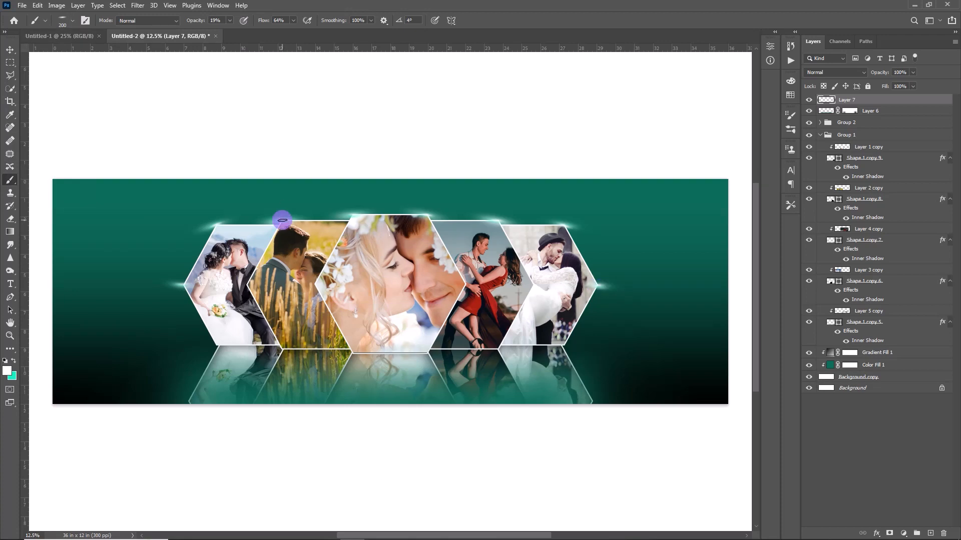
# Restore the brush tip to a full circle, raise its opacity to 60% and enlarge it to about 3000 px
pyautogui.click(73, 20)
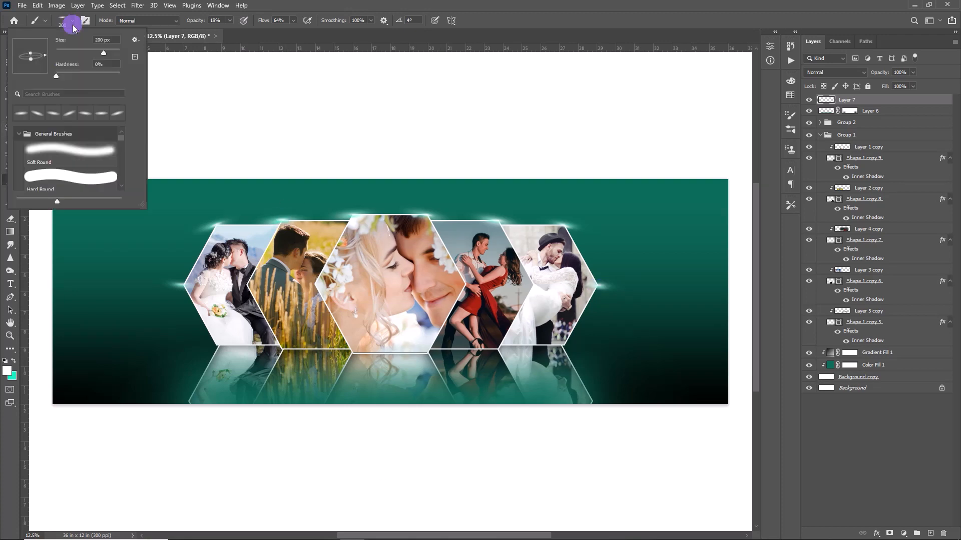
pyautogui.moveTo(31, 52)
pyautogui.mouseDown()
pyautogui.moveTo(35, 31)
pyautogui.moveTo(30, 44)
pyautogui.mouseUp()
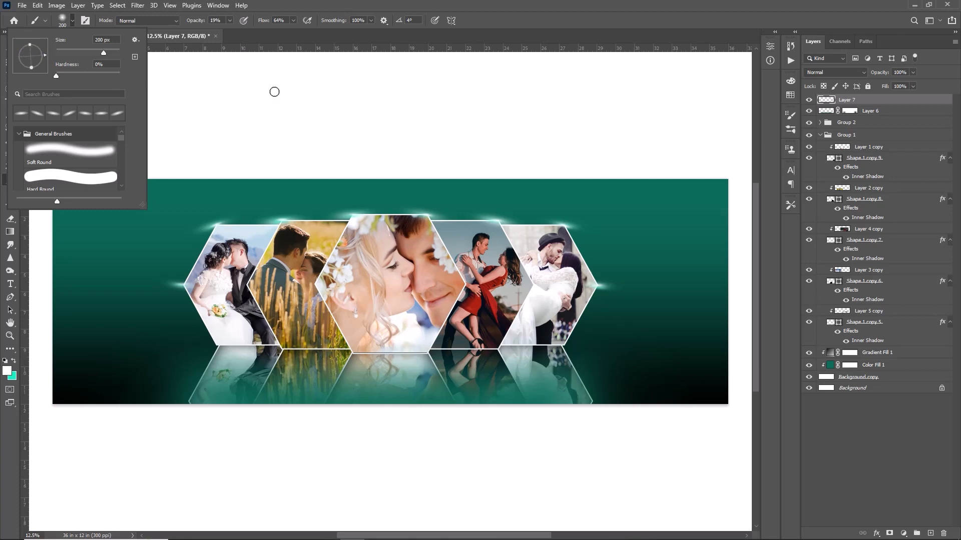
pyautogui.click(249, 32)
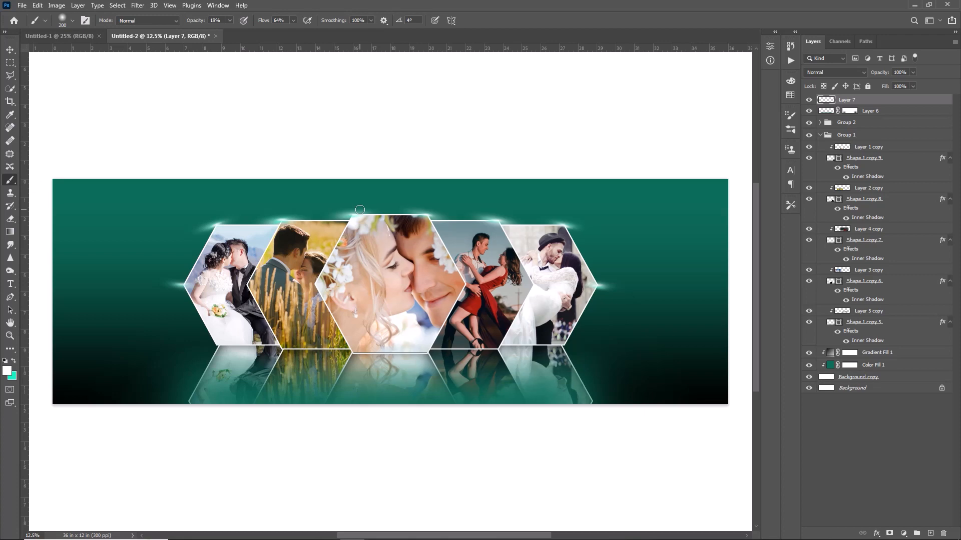
pyautogui.press(']')
pyautogui.press(']')
pyautogui.press(']')
pyautogui.press(']')
pyautogui.press(']')
pyautogui.press(']')
pyautogui.press(']')
pyautogui.press(']')
pyautogui.press(']')
pyautogui.press(']')
pyautogui.press(']')
pyautogui.press(']')
pyautogui.press(']')
pyautogui.press(']')
pyautogui.press(']')
pyautogui.press(']')
pyautogui.press(']')
pyautogui.press(']')
pyautogui.press(']')
pyautogui.press(']')
pyautogui.moveTo(202, 24); pyautogui.dragTo(207, 28)
pyautogui.moveTo(203, 24); pyautogui.dragTo(210, 25)
pyautogui.press('[')
pyautogui.press('[')
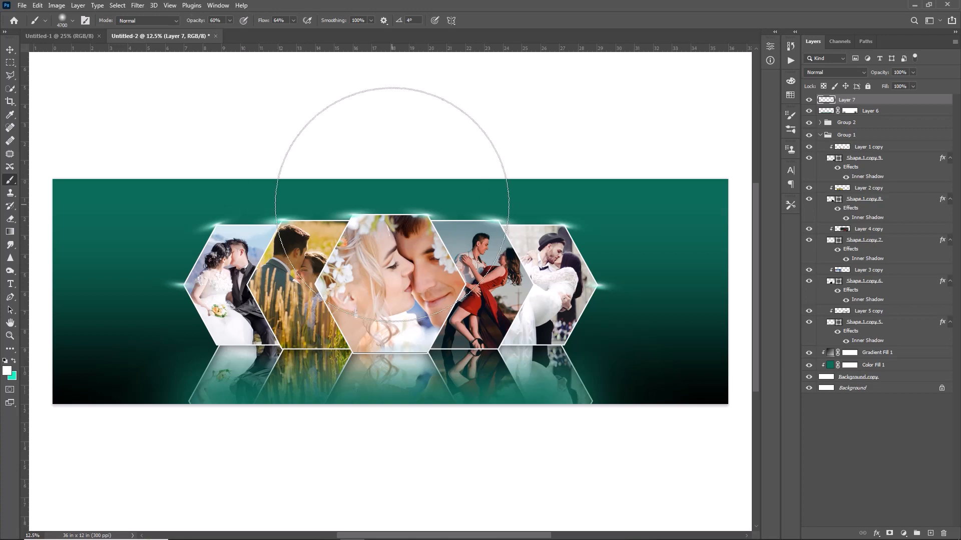
pyautogui.press('[')
pyautogui.press('[')
pyautogui.press('[')
pyautogui.press('[')
pyautogui.press('[')
pyautogui.press('[')
pyautogui.press('[')
pyautogui.press('[')
pyautogui.press('[')
pyautogui.press('[')
pyautogui.press('[')
pyautogui.press('[')
pyautogui.press('[')
pyautogui.press('[')
pyautogui.press('[')
pyautogui.press('[')
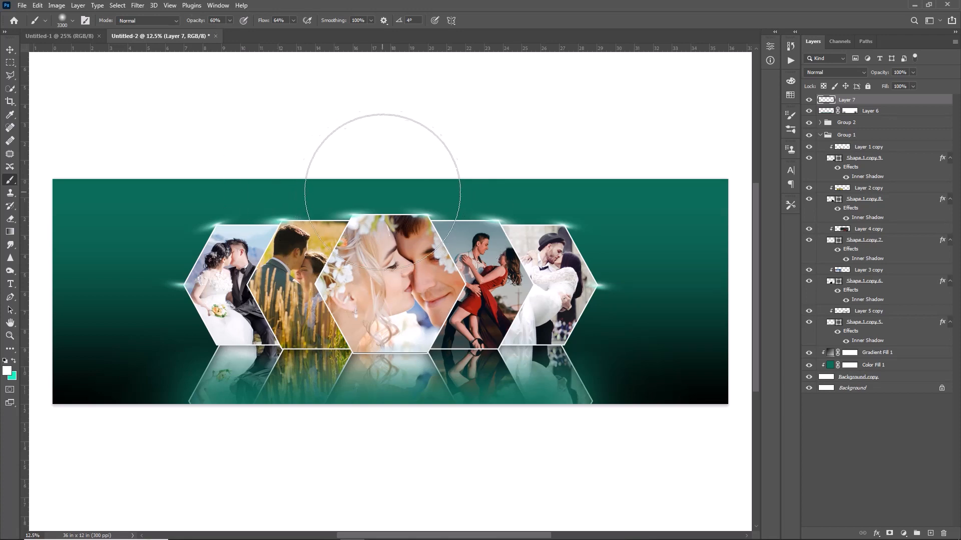
# Paint a soft white glow at the banner's top edge above the centre hexagon, then blend it with a larger brush at 7% opacity
pyautogui.click(388, 185)
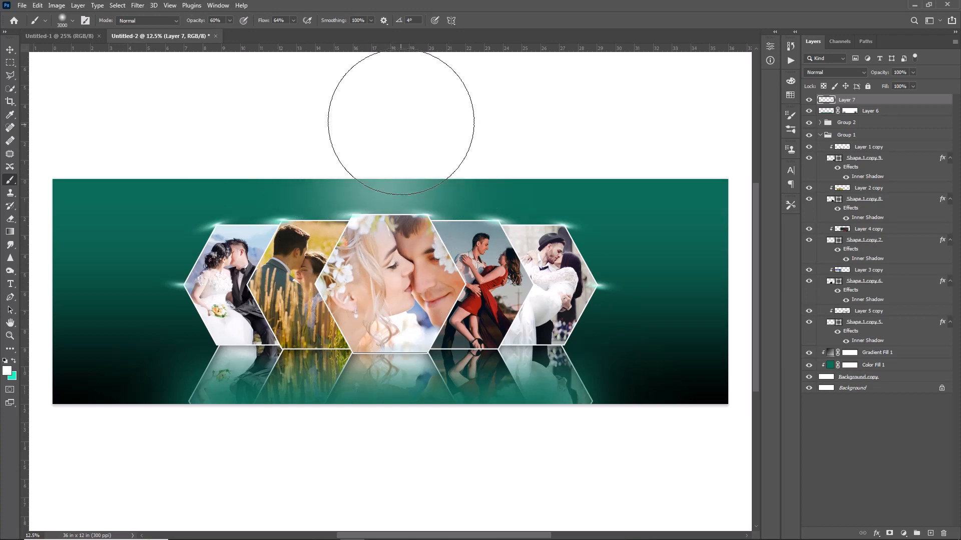
pyautogui.click(386, 114)
pyautogui.click(386, 113)
pyautogui.moveTo(202, 21); pyautogui.dragTo(175, 22)
pyautogui.press(']')
pyautogui.press(']')
pyautogui.press(']')
pyautogui.press(']')
pyautogui.press(']')
pyautogui.press(']')
pyautogui.press(']')
pyautogui.press(']')
pyautogui.press(']')
pyautogui.press(']')
pyautogui.press(']')
pyautogui.press(']')
pyautogui.press(']')
pyautogui.press(']')
pyautogui.press(']')
pyautogui.press(']')
pyautogui.press(']')
pyautogui.press(']')
pyautogui.press(']')
pyautogui.press(']')
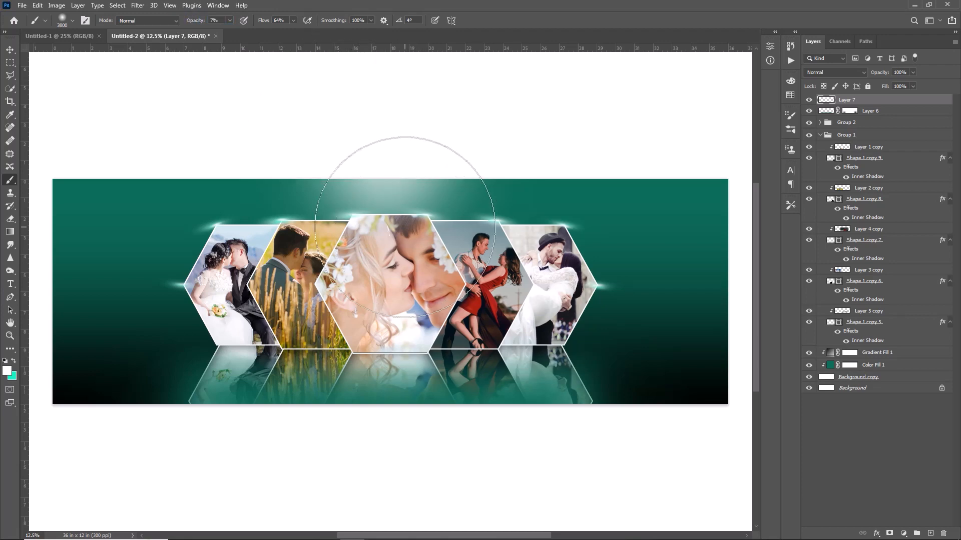
pyautogui.click(386, 196)
# Brighten the top-centre glow with smaller white strokes at 7% opacity
pyautogui.hotkey('ctrl', '-')
pyautogui.hotkey('ctrl', '-')
pyautogui.hotkey('ctrl', '-')
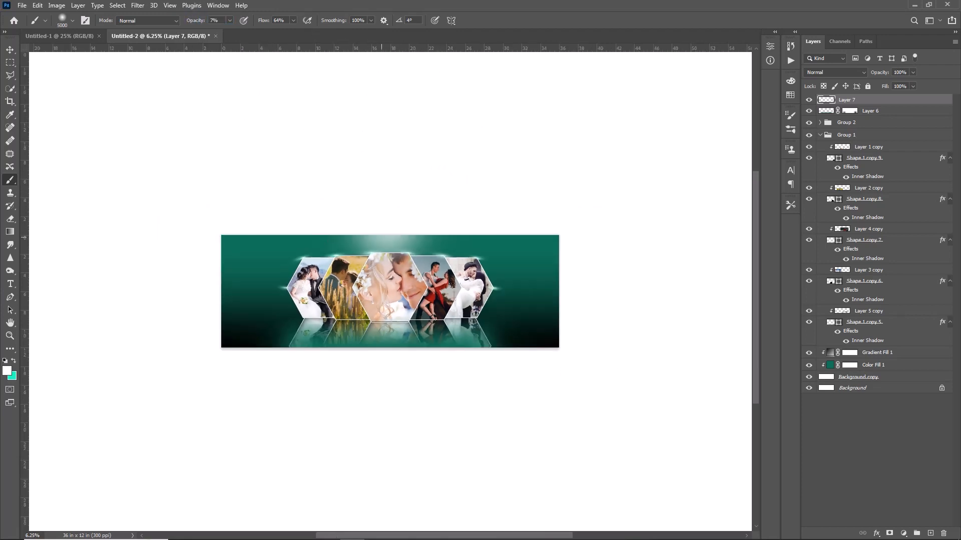
pyautogui.hotkey('ctrl', '+')
pyautogui.hotkey('ctrl', '+')
pyautogui.hotkey('ctrl', '+')
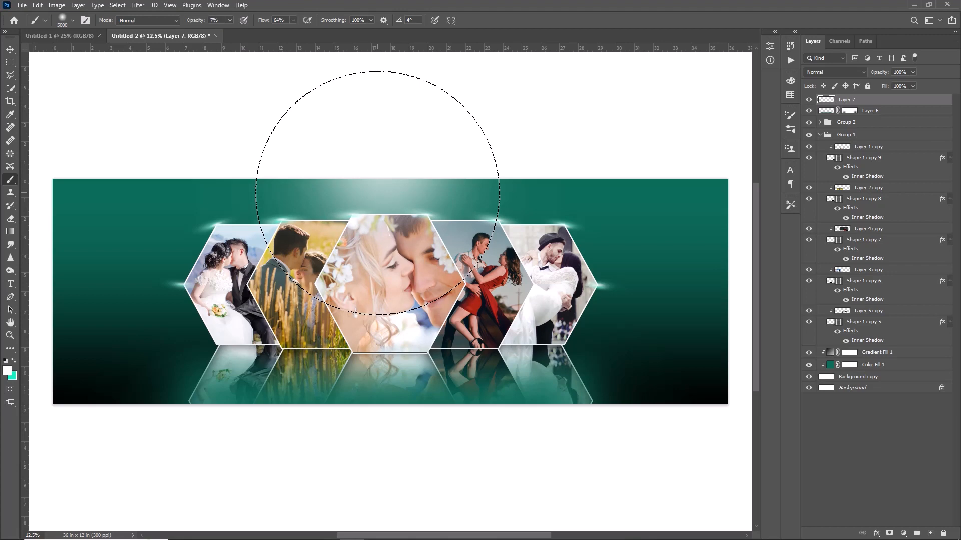
pyautogui.press('[')
pyautogui.press('[')
pyautogui.press('[')
pyautogui.press('[')
pyautogui.press('[')
pyautogui.press('[')
pyautogui.press('[')
pyautogui.press('[')
pyautogui.press('[')
pyautogui.press('[')
pyautogui.press('[')
pyautogui.press('[')
pyautogui.press('[')
pyautogui.press('[')
pyautogui.press('[')
pyautogui.press('[')
pyautogui.press('[')
pyautogui.press('[')
pyautogui.press('[')
pyautogui.press('[')
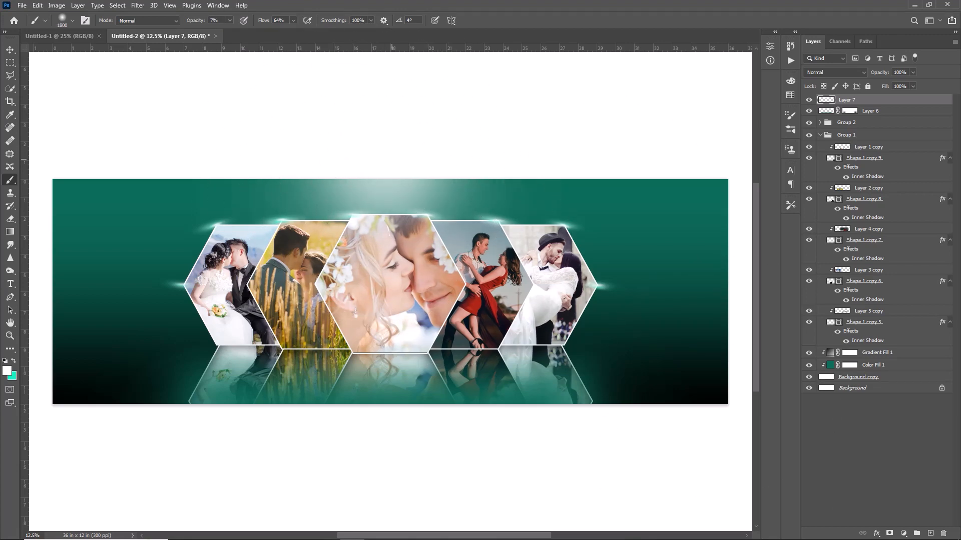
pyautogui.click(389, 169)
pyautogui.click(367, 172)
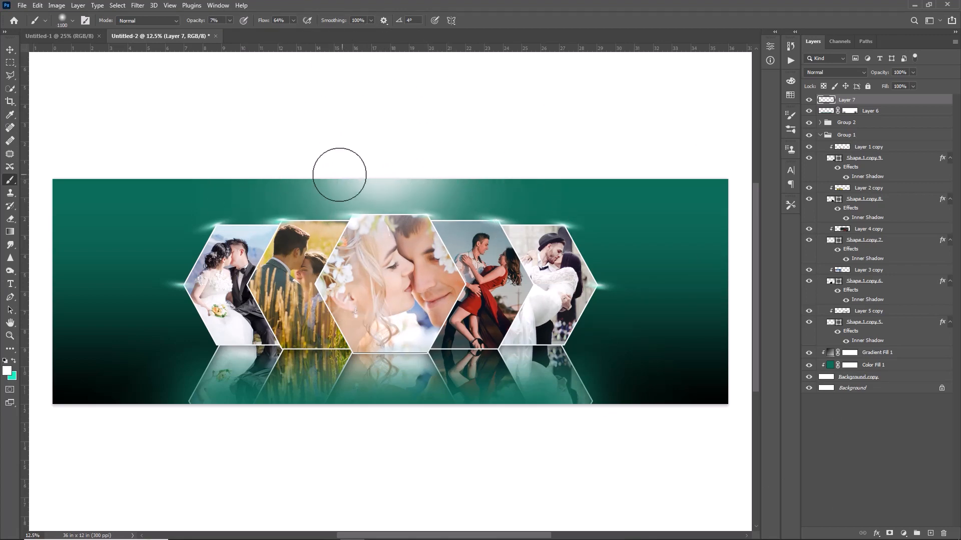
# Adjust the brush size and paint a faint white glow at the banner's bottom edge below the centre reflection
pyautogui.press(']')
pyautogui.press(']')
pyautogui.press(']')
pyautogui.press(']')
pyautogui.press(']')
pyautogui.press(']')
pyautogui.press(']')
pyautogui.press(']')
pyautogui.press(']')
pyautogui.press(']')
pyautogui.press(']')
pyautogui.press(']')
pyautogui.press(']')
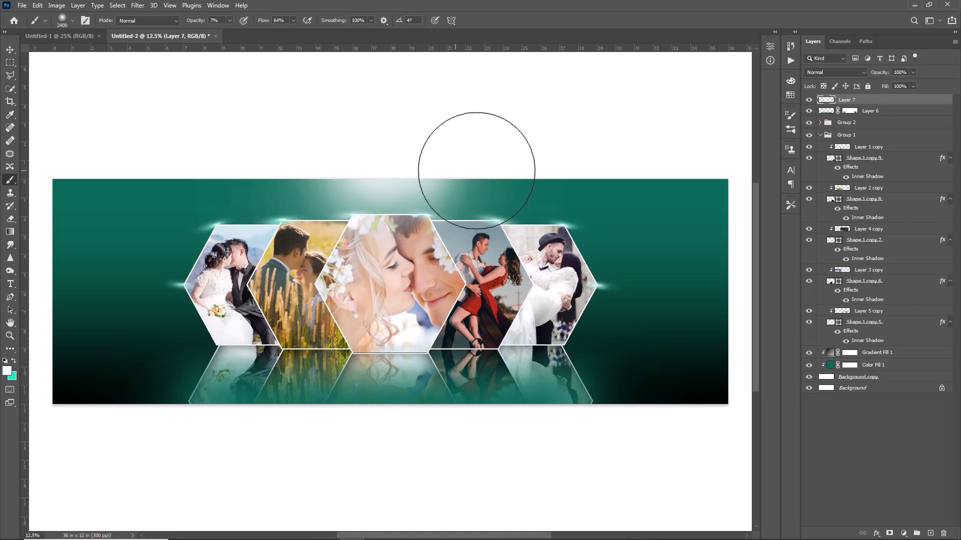
pyautogui.press('[')
pyautogui.press('[')
pyautogui.press('[')
pyautogui.press('[')
pyautogui.press('[')
pyautogui.click(407, 418)
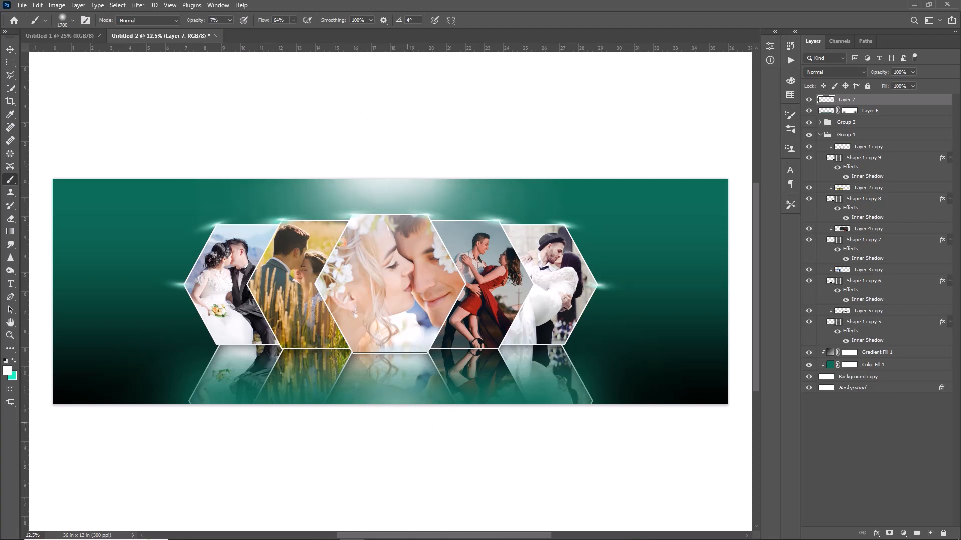
pyautogui.press('[')
pyautogui.press('[')
pyautogui.press('[')
pyautogui.press('[')
pyautogui.click(405, 400)
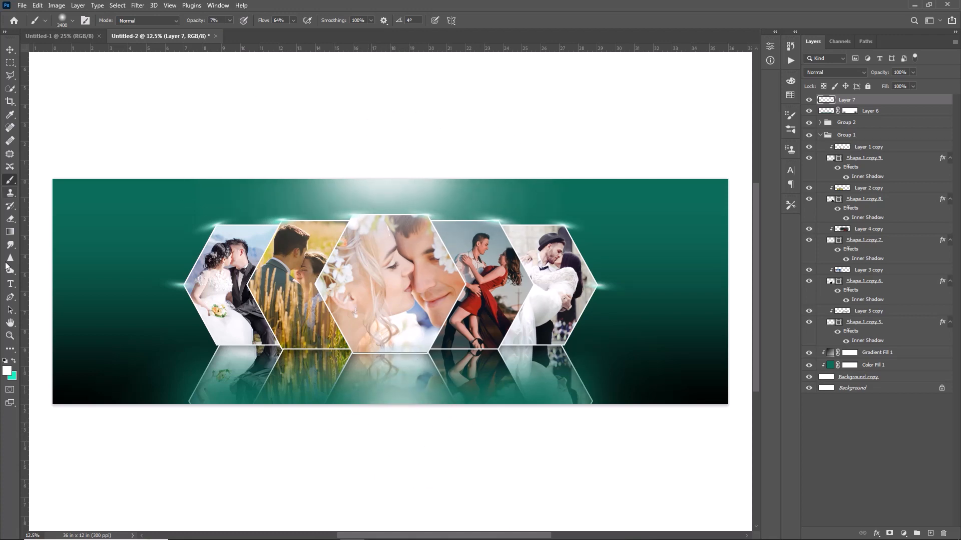
# Switch the brush colour to turquoise, reduce the brush to 1100 px and set its opacity to 20%
pyautogui.click(13, 361)
pyautogui.press('[')
pyautogui.press('[')
pyautogui.press('[')
pyautogui.press('[')
pyautogui.press('[')
pyautogui.press('[')
pyautogui.press('[')
pyautogui.press('[')
pyautogui.press('[')
pyautogui.press('[')
pyautogui.press('[')
pyautogui.press('[')
pyautogui.press('[')
pyautogui.click(199, 21)
pyautogui.write('20')
pyautogui.press('Return')
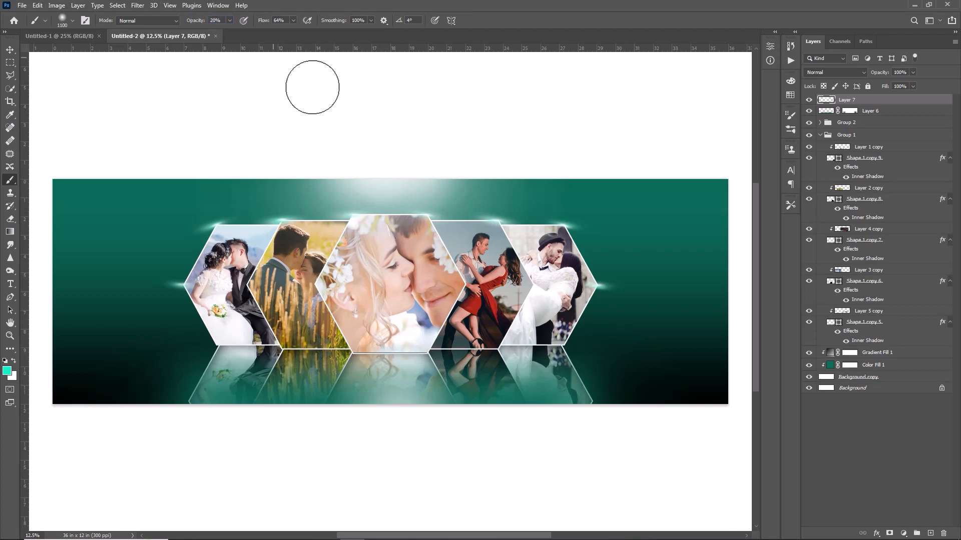
# Paint a turquoise glow at 20% opacity on the banner's top edge above the centre hexagon, enlarging the brush to spread it
pyautogui.click(382, 169)
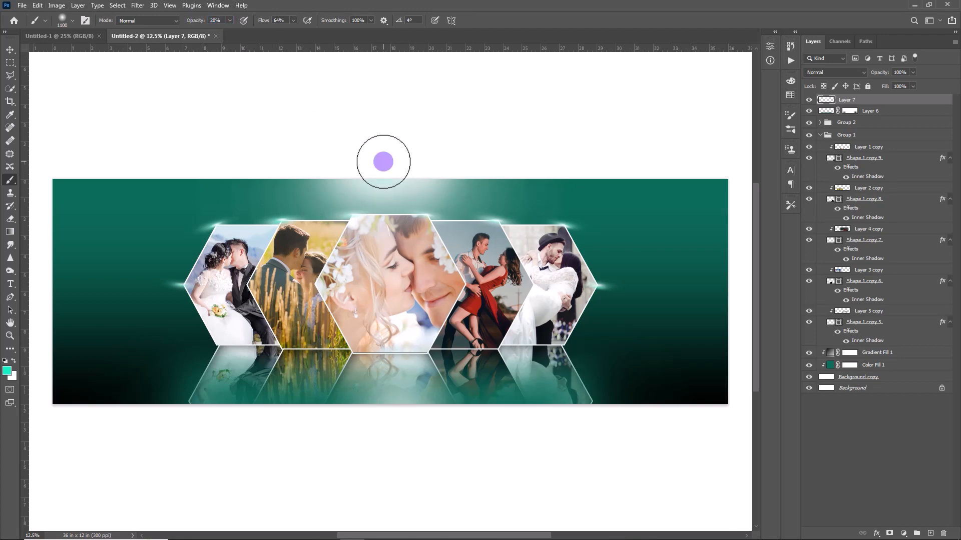
pyautogui.click(385, 168)
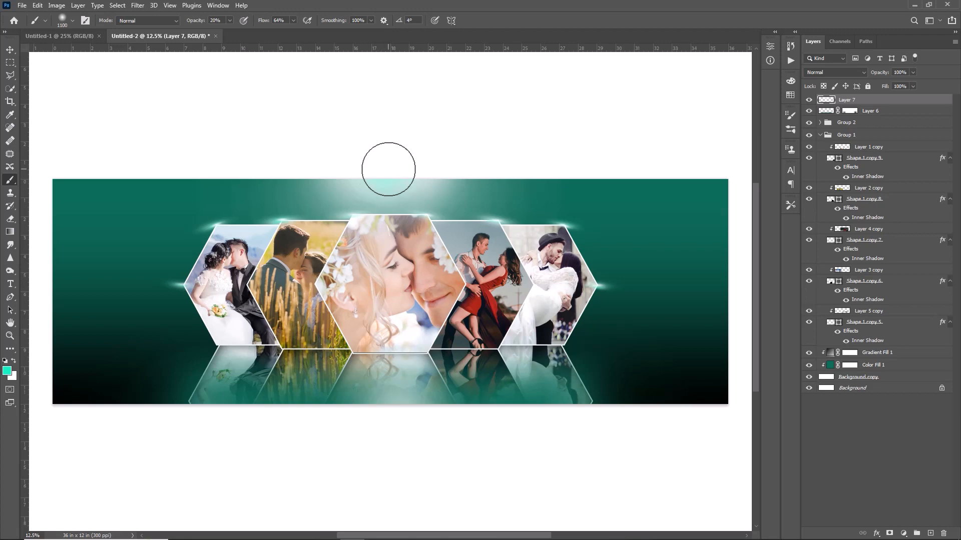
pyautogui.click(389, 169)
pyautogui.press(']')
pyautogui.press(']')
pyautogui.click(381, 176)
# Set the brush opacity to 11% and blend the turquoise top-centre glow with a much larger brush
pyautogui.moveTo(188, 20); pyautogui.dragTo(183, 19)
pyautogui.press(']')
pyautogui.press(']')
pyautogui.press(']')
pyautogui.press(']')
pyautogui.press(']')
pyautogui.press(']')
pyautogui.click(383, 182)
# Reduce the brush and paint a turquoise glow at the banner's bottom edge below the centre reflection
pyautogui.press('[')
pyautogui.press('[')
pyautogui.press('[')
pyautogui.press('[')
pyautogui.press('[')
pyautogui.press('[')
pyautogui.press('[')
pyautogui.press('[')
pyautogui.press('[')
pyautogui.press('[')
pyautogui.press('[')
pyautogui.press('[')
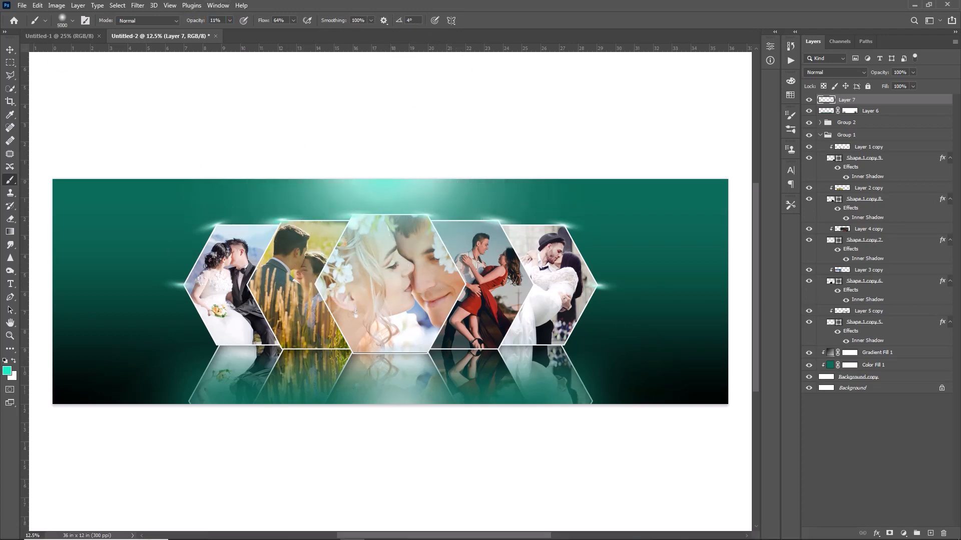
pyautogui.click(400, 404)
# Switch the brush colour to white, resize the brush to 2100 px and soften the glow along the banner's top edge
pyautogui.press('x')
pyautogui.press(']')
pyautogui.press(']')
pyautogui.press(']')
pyautogui.press(']')
pyautogui.press(']')
pyautogui.press(']')
pyautogui.press(']')
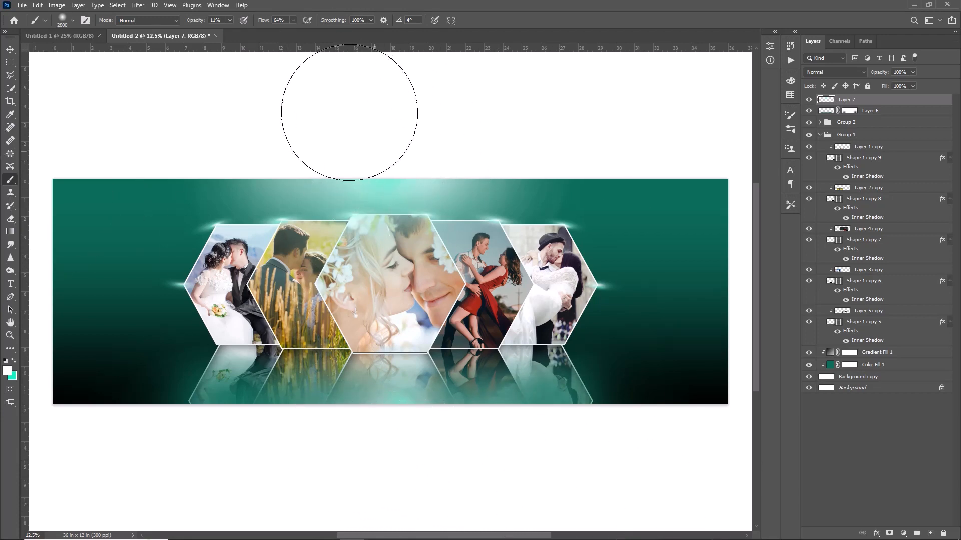
pyautogui.press('[')
pyautogui.press('[')
pyautogui.press('[')
pyautogui.press('[')
pyautogui.press('[')
pyautogui.press('[')
pyautogui.press('[')
# Collapse Group 1 and add a new layer with a layer mask between Group 2 and Group 1
pyautogui.click(819, 134)
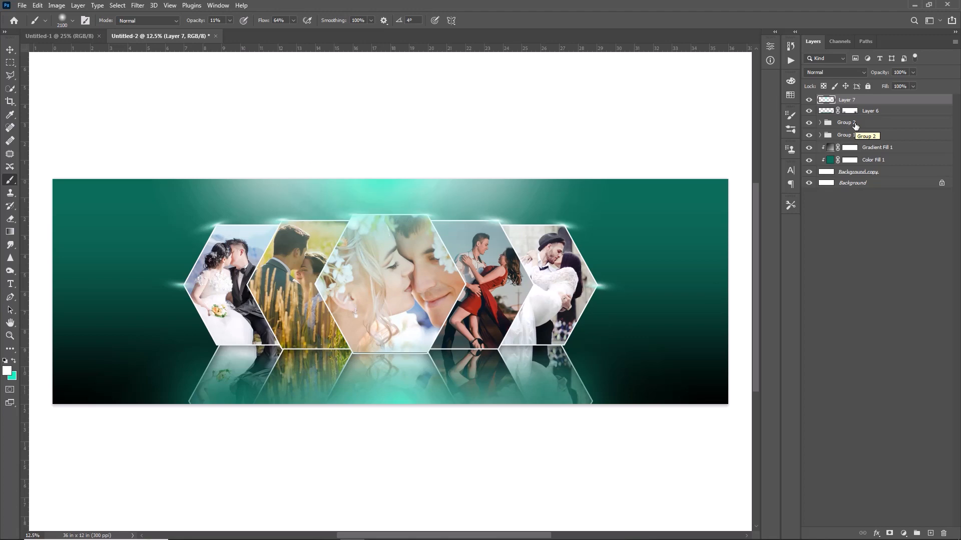
pyautogui.click(855, 123)
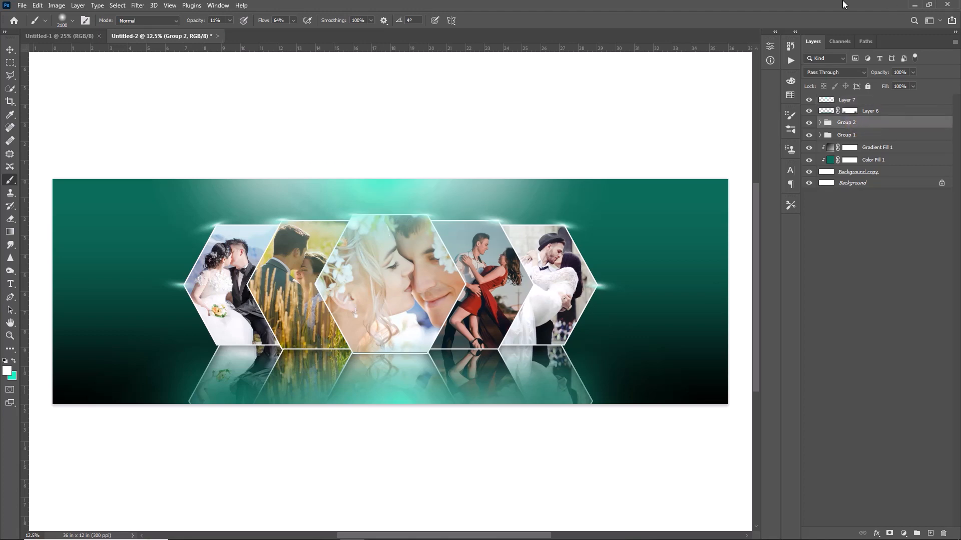
pyautogui.click(930, 534)
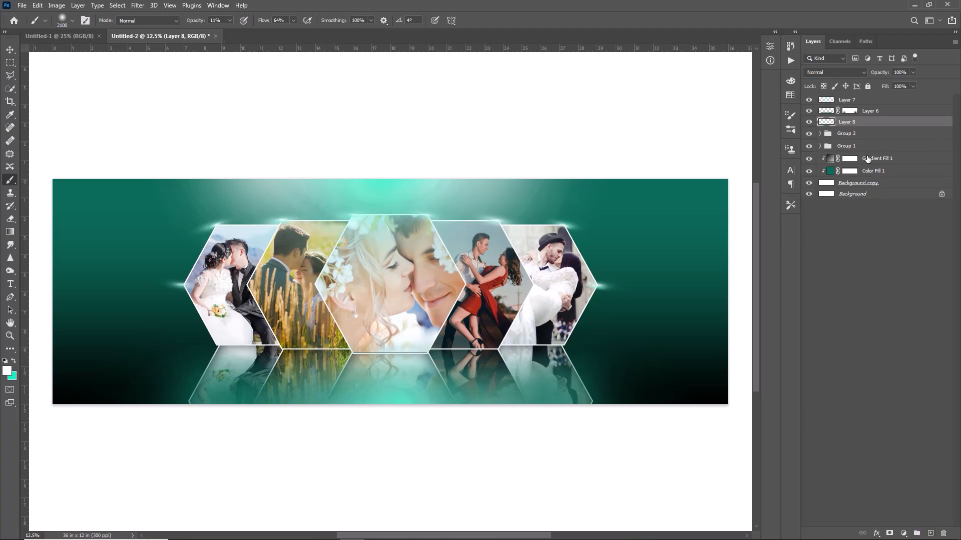
pyautogui.moveTo(839, 122); pyautogui.dragTo(840, 140)
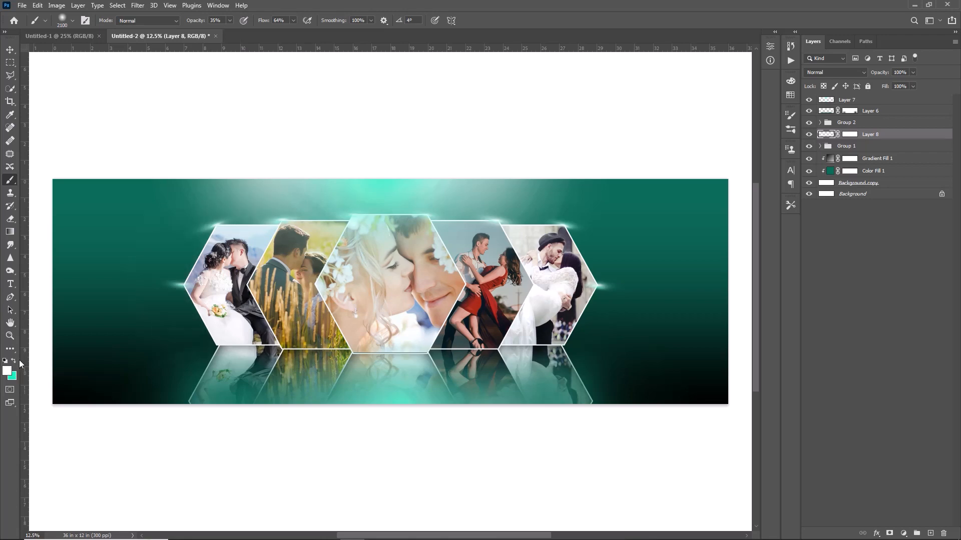
# Paint a turquoise glow behind the outer edges of the photo hexagons with a 1300 px brush at 35% opacity
pyautogui.click(13, 362)
pyautogui.press('[')
pyautogui.press('[')
pyautogui.press('[')
pyautogui.press('[')
pyautogui.press('[')
pyautogui.press('[')
pyautogui.press('[')
pyautogui.press('[')
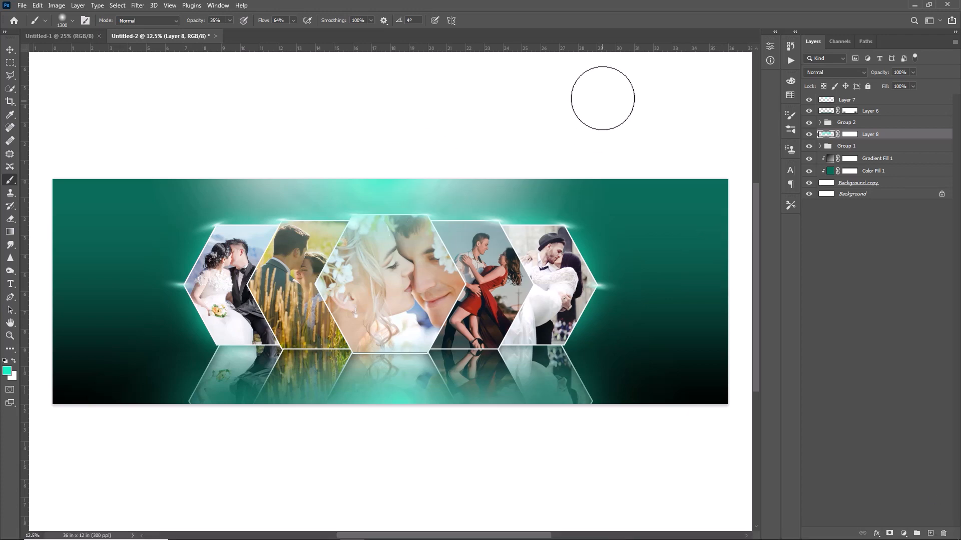
# Add an inner shadow with 46% opacity to the leftmost photo hexagon's shape, Shape 1 copy 4
pyautogui.press('v')
pyautogui.click(276, 287)
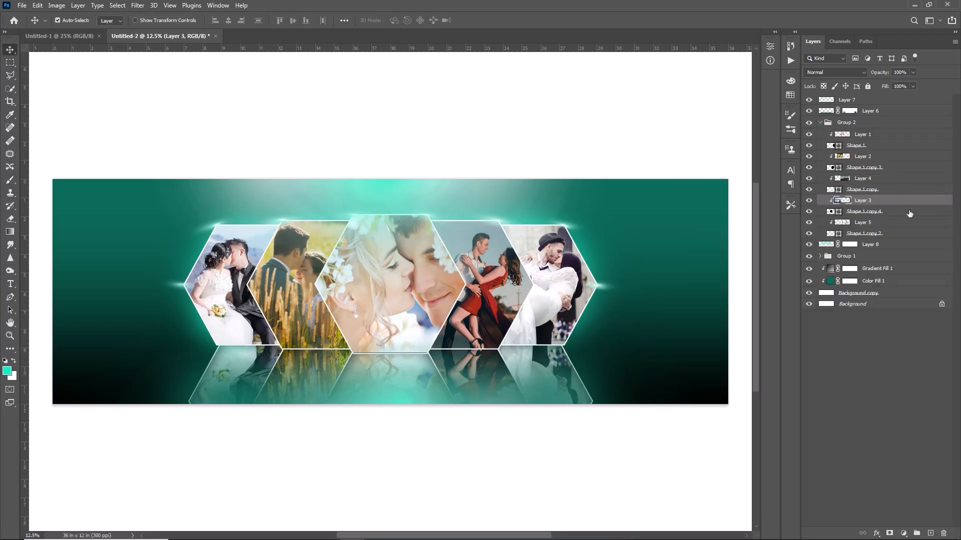
pyautogui.click(909, 211)
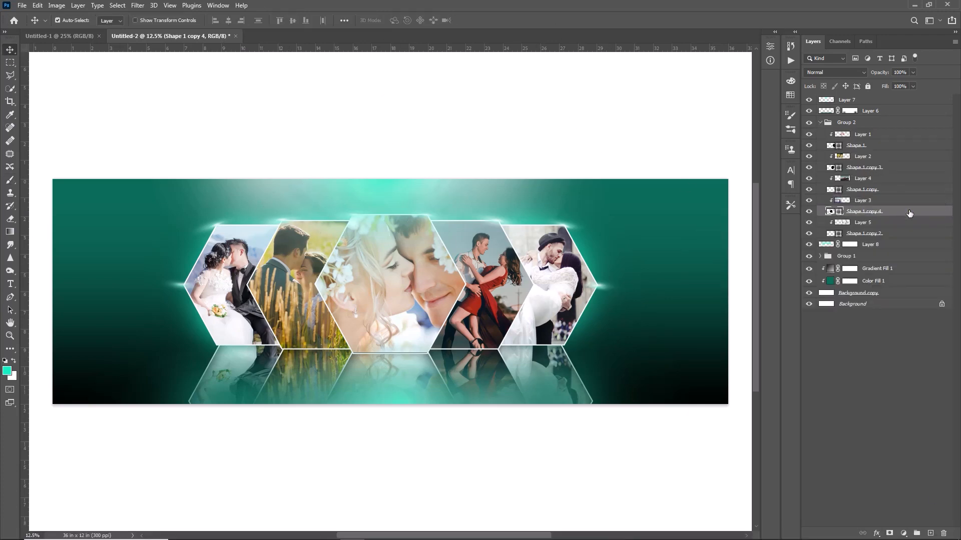
pyautogui.doubleClick(909, 212)
pyautogui.click(590, 264)
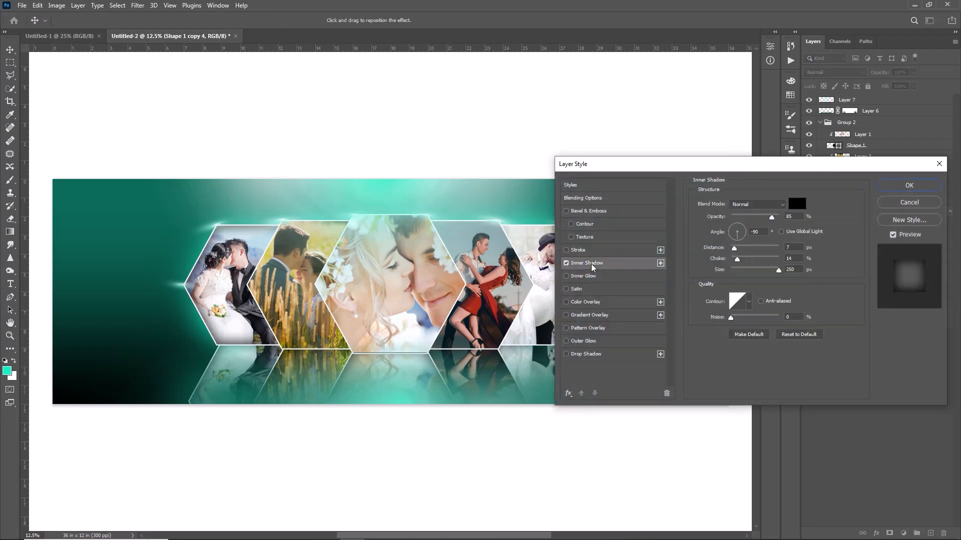
pyautogui.moveTo(770, 217); pyautogui.dragTo(746, 218)
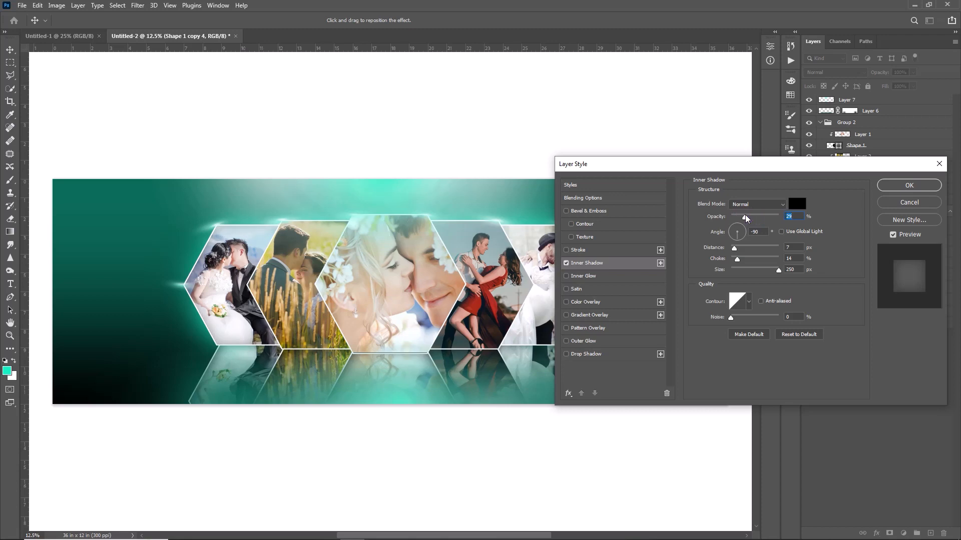
pyautogui.moveTo(749, 219); pyautogui.dragTo(761, 219)
pyautogui.click(753, 218)
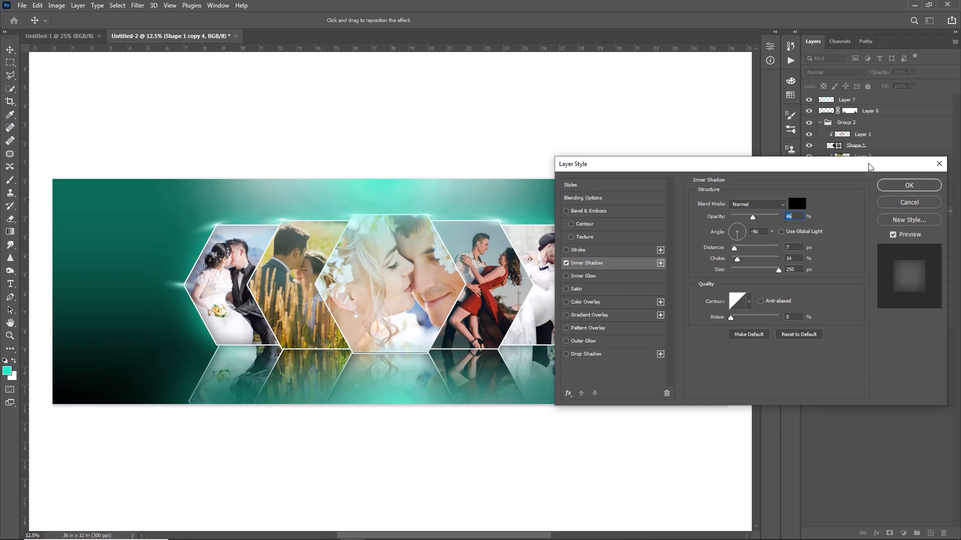
pyautogui.click(908, 185)
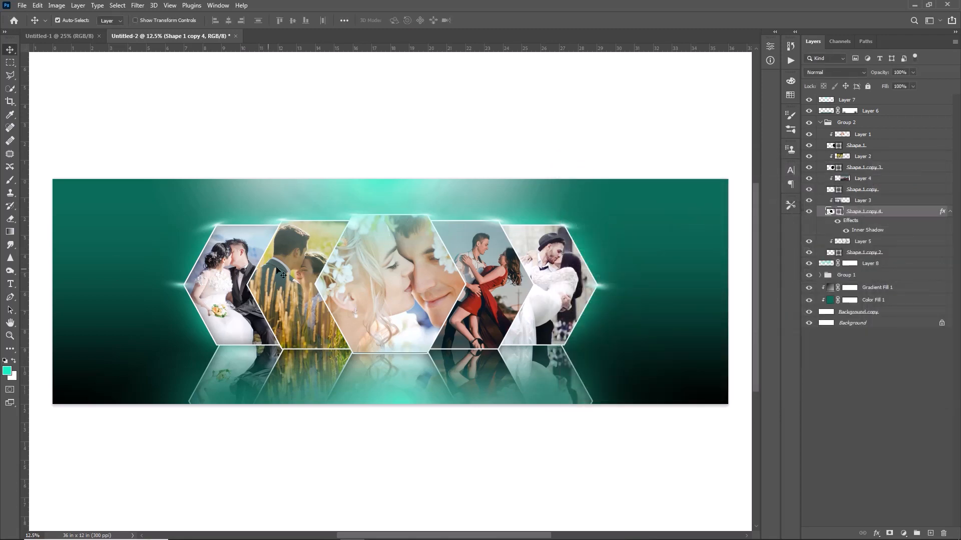
# Apply the same inner shadow to the second hexagon's shape, under the wheat-field photo
pyautogui.click(294, 249)
pyautogui.click(304, 332)
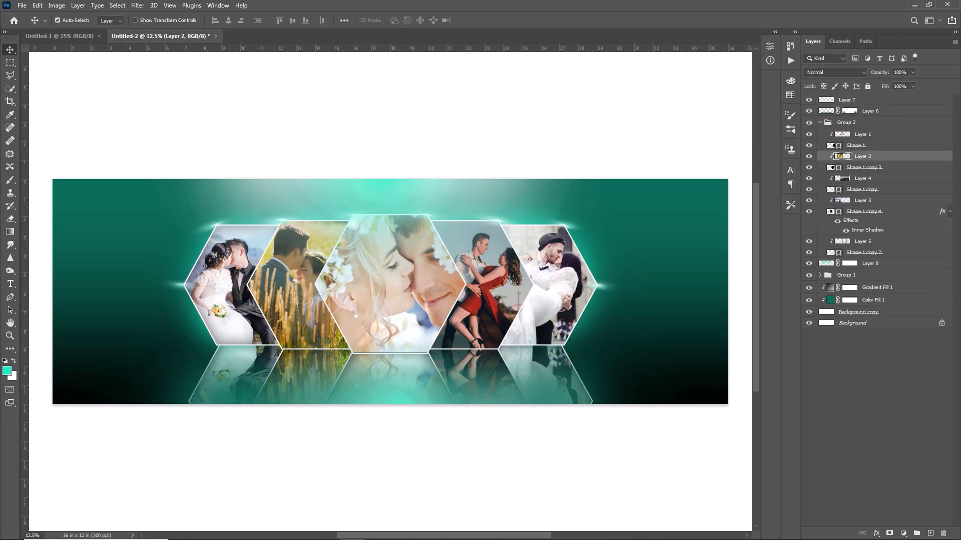
pyautogui.doubleClick(903, 168)
pyautogui.click(600, 265)
pyautogui.click(908, 185)
# Apply the same inner shadow to the centre hexagon's shape, Shape 1
pyautogui.click(374, 279)
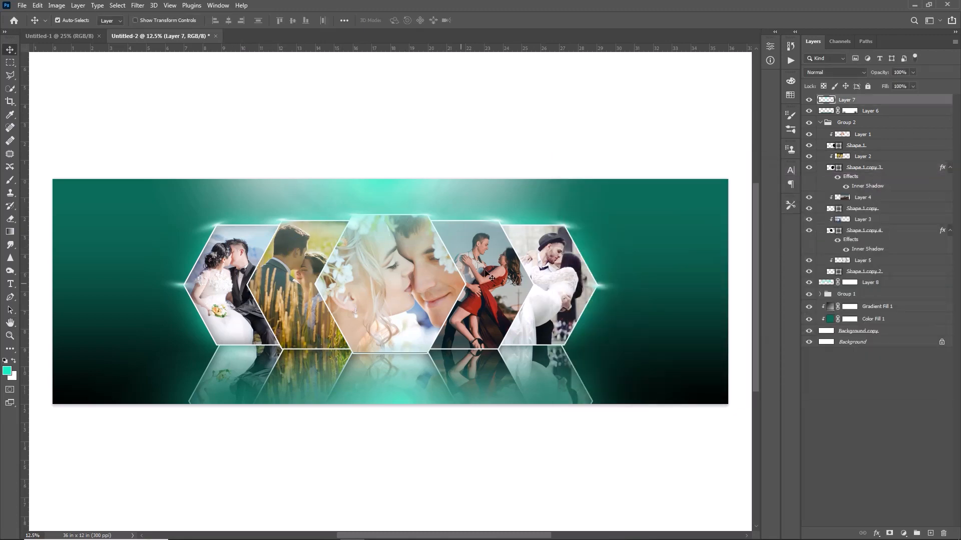
pyautogui.doubleClick(869, 145)
pyautogui.click(600, 264)
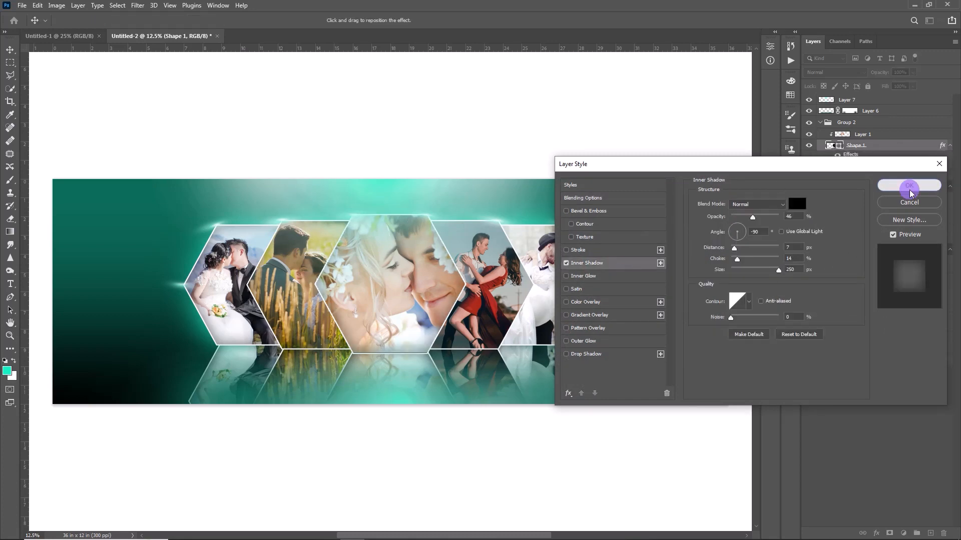
pyautogui.click(908, 185)
# Apply the same inner shadow to the fourth and rightmost hexagon shapes, Shape 1 copy and Shape 1 copy 2
pyautogui.click(893, 216)
pyautogui.doubleClick(900, 227)
pyautogui.click(600, 265)
pyautogui.click(908, 185)
pyautogui.doubleClick(901, 309)
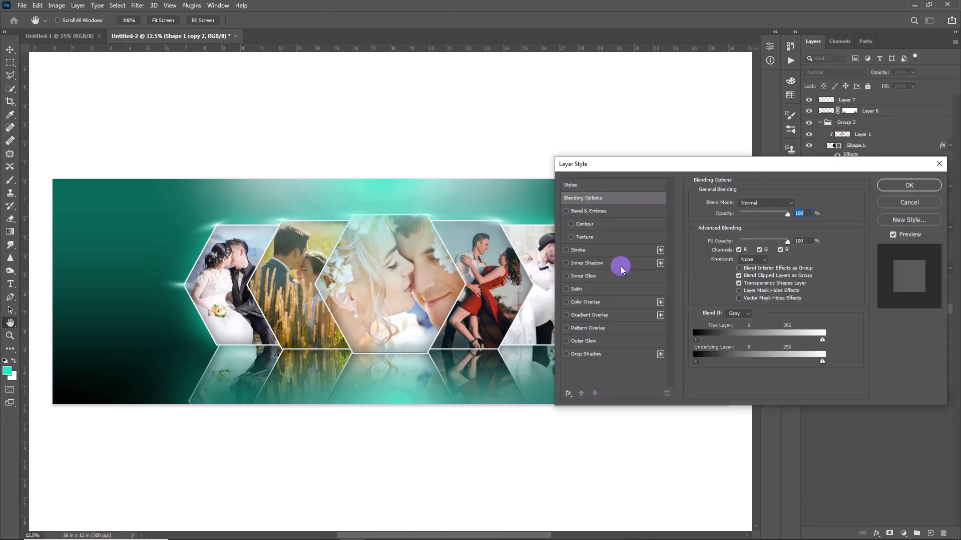
pyautogui.click(600, 264)
pyautogui.click(909, 185)
# Duplicate the leftmost hexagon's shape layer, Shape 1 copy 4, and select the lower, unclipped one
pyautogui.click(871, 269)
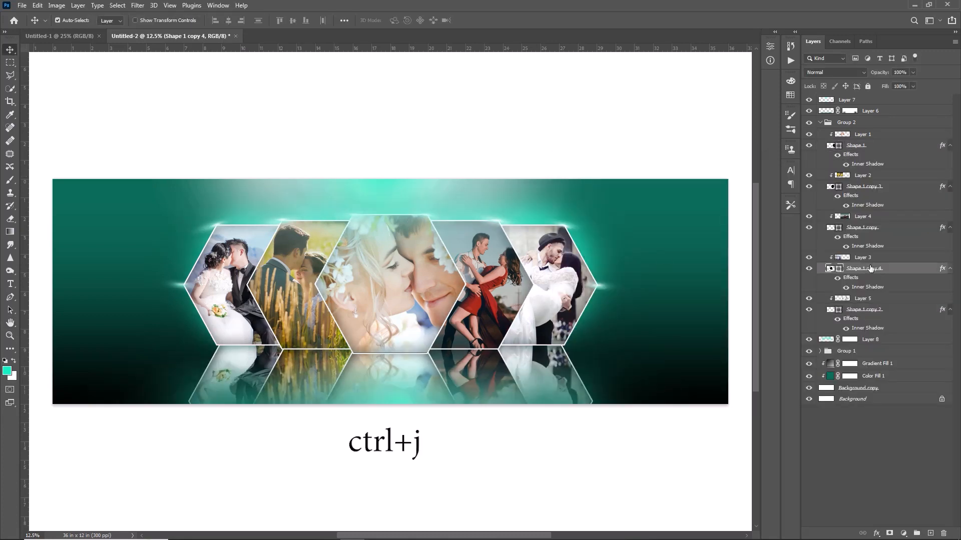
pyautogui.hotkey('ctrl', 'j')
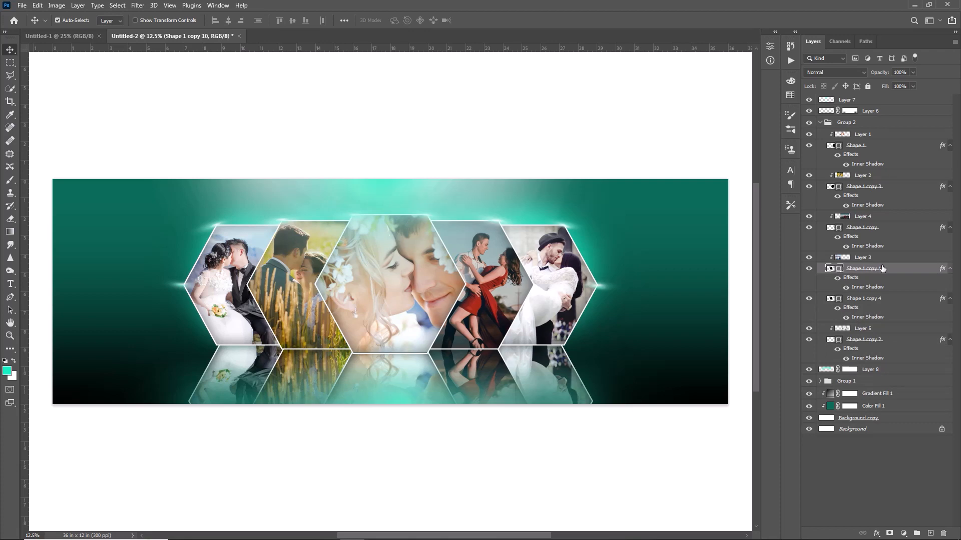
pyautogui.click(860, 300)
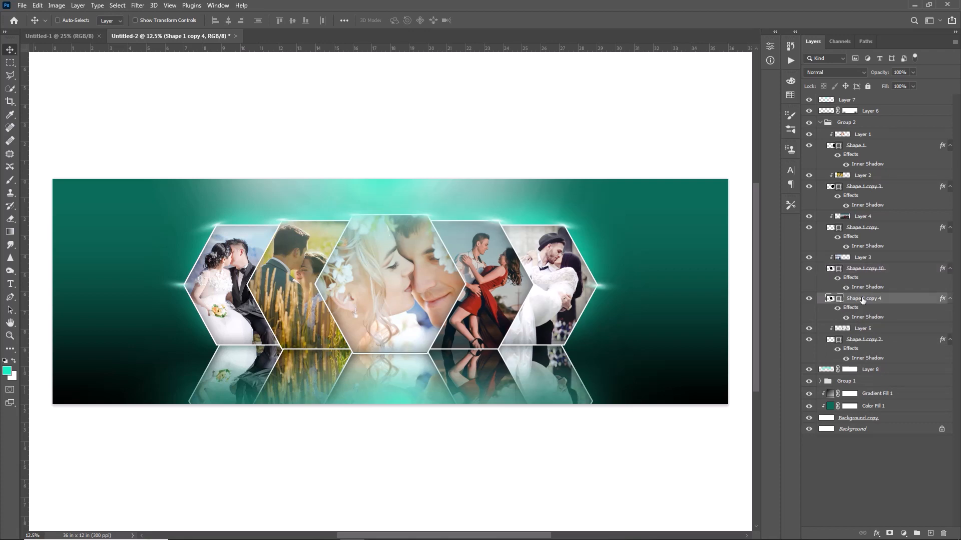
# Enlarge the unclipped hexagon so it runs off the banner's left edge, and place a copy of it over the right edge
pyautogui.hotkey('ctrl', 't')
pyautogui.moveTo(199, 294); pyautogui.dragTo(64, 291)
pyautogui.moveTo(52, 226); pyautogui.dragTo(53, 198)
pyautogui.moveTo(53, 347); pyautogui.dragTo(52, 390)
pyautogui.press('Return')
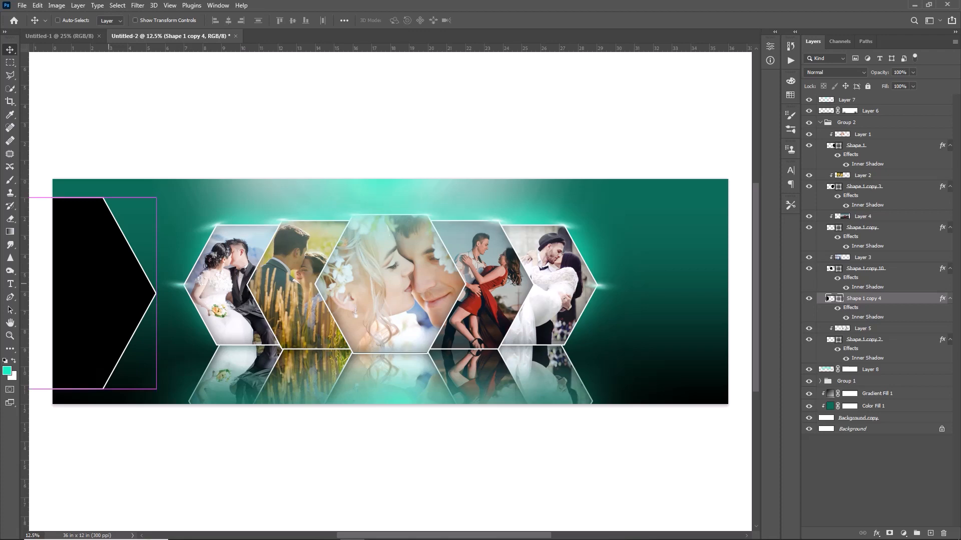
pyautogui.moveTo(107, 290); pyautogui.dragTo(744, 272)
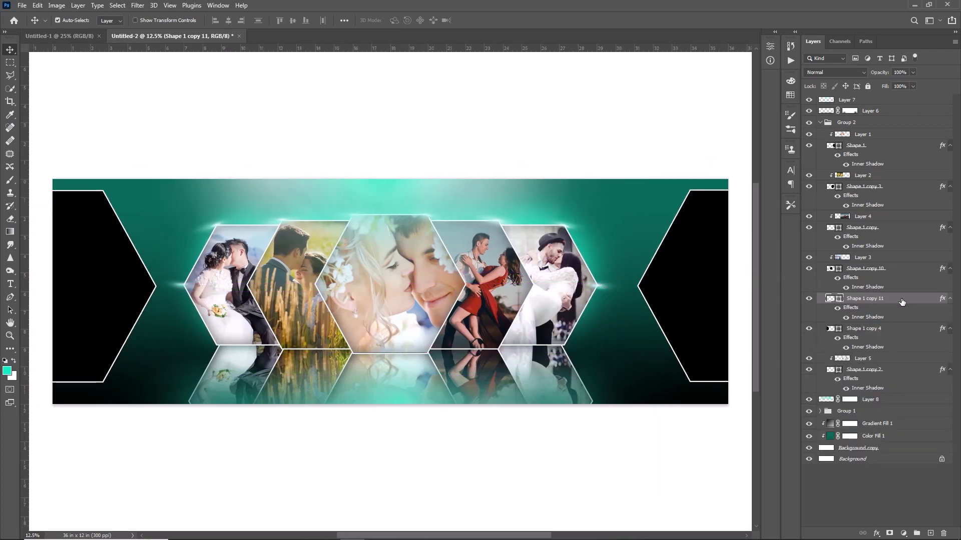
# Add a gradient overlay to the right-edge hexagon and set its starting colour stop to a green sampled from the banner background
pyautogui.doubleClick(900, 301)
pyautogui.moveTo(642, 171); pyautogui.dragTo(232, 98)
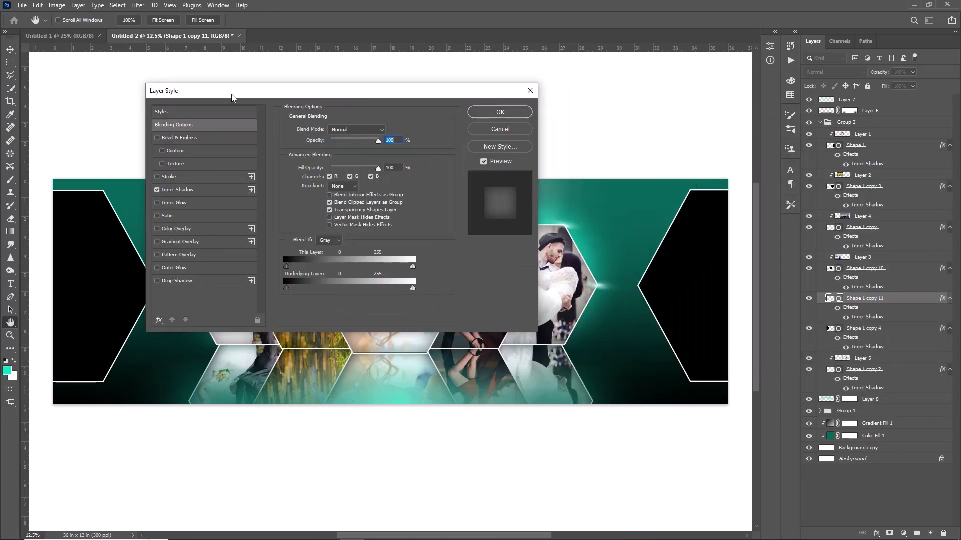
pyautogui.click(206, 242)
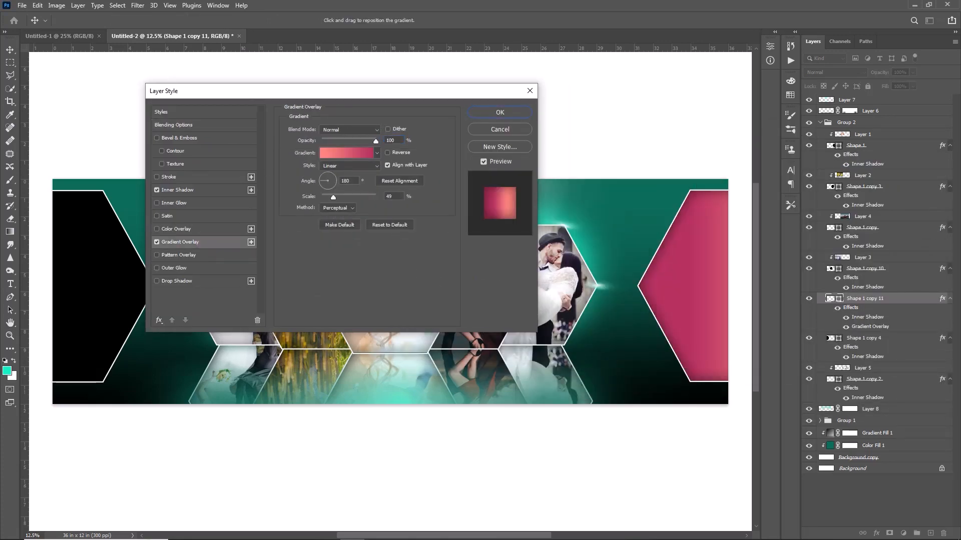
pyautogui.click(340, 154)
pyautogui.click(740, 295)
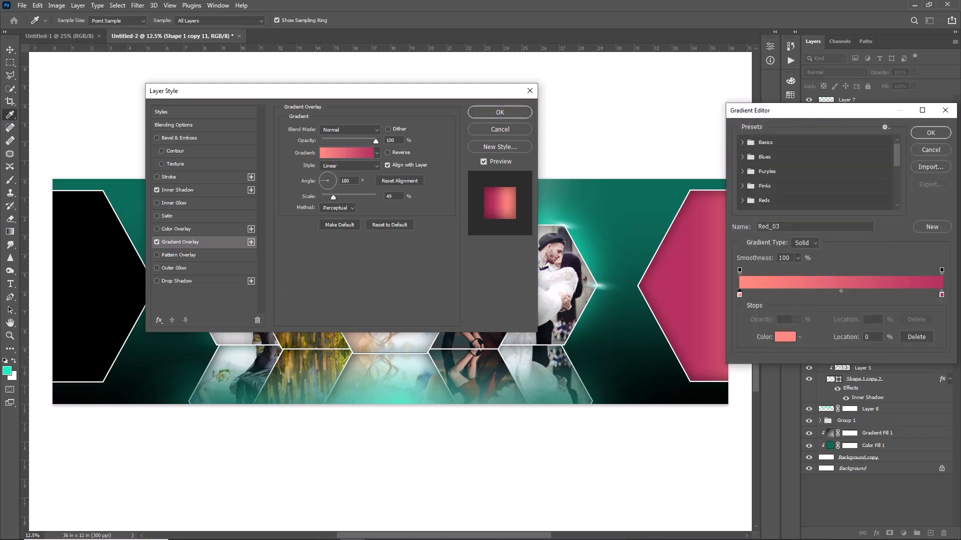
pyautogui.doubleClick(740, 294)
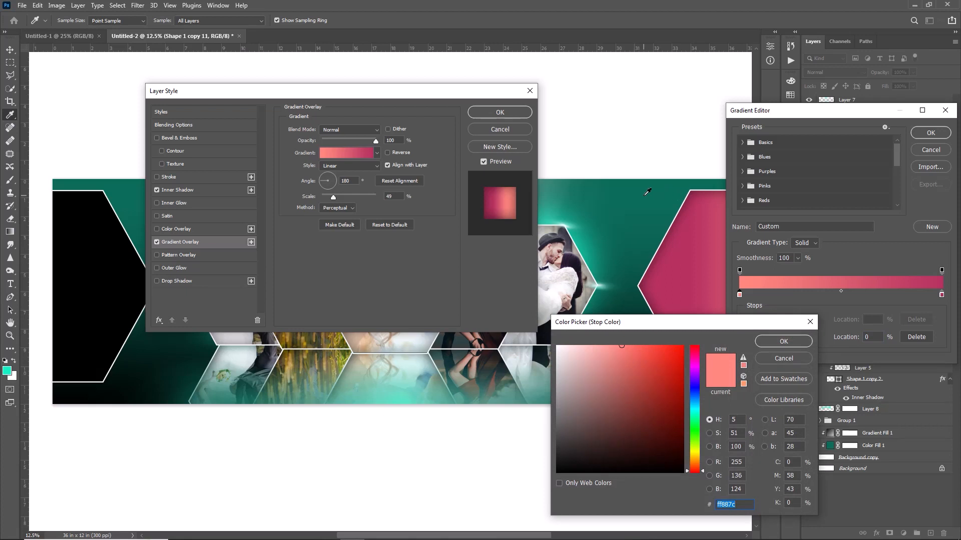
pyautogui.click(590, 190)
pyautogui.press('Return')
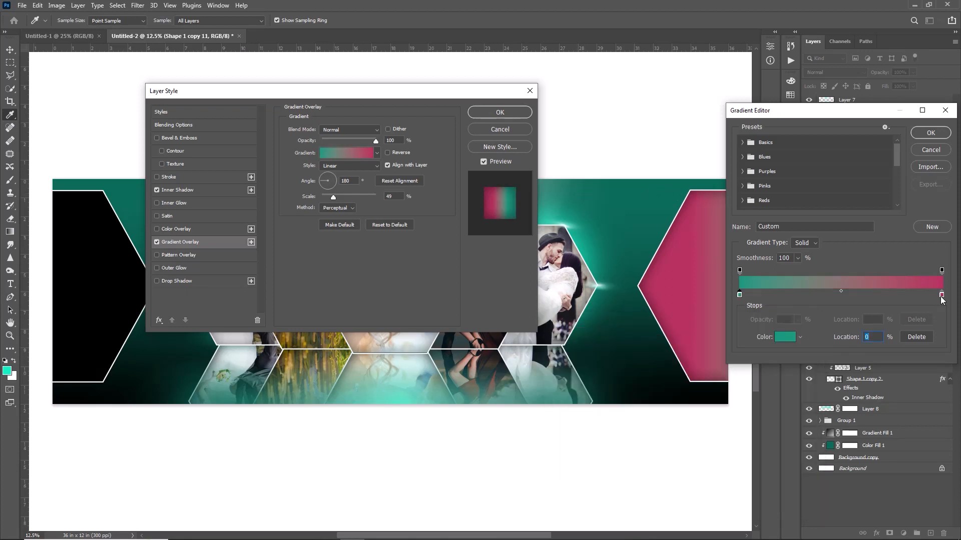
# Set the gradient's end stop to pale green #b4dbcb sampled from the centre reflection and its angle to 2°
pyautogui.doubleClick(942, 296)
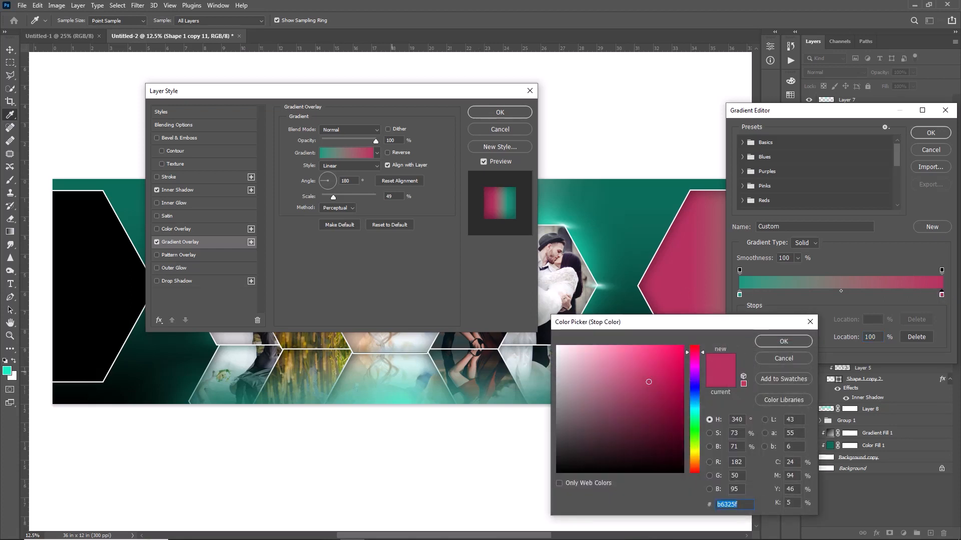
pyautogui.click(393, 372)
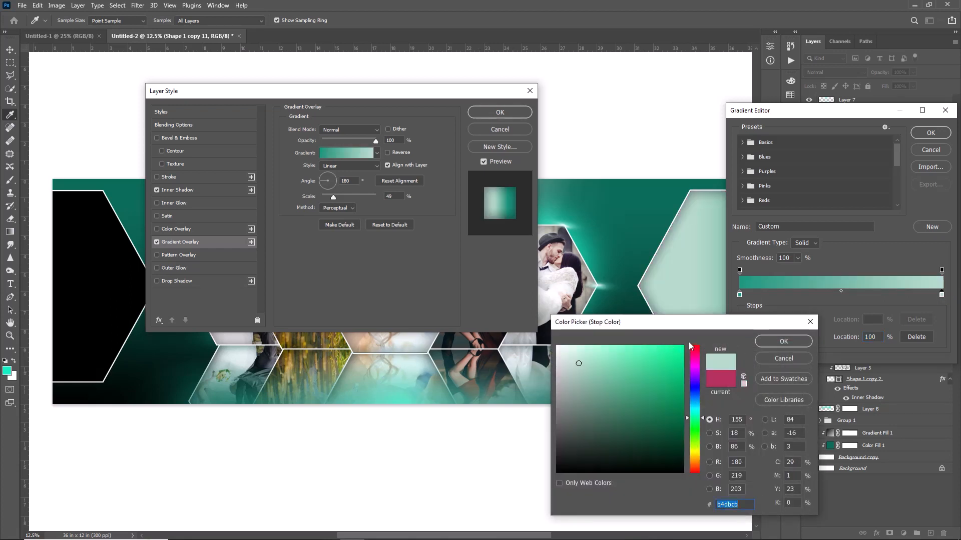
pyautogui.press('Return')
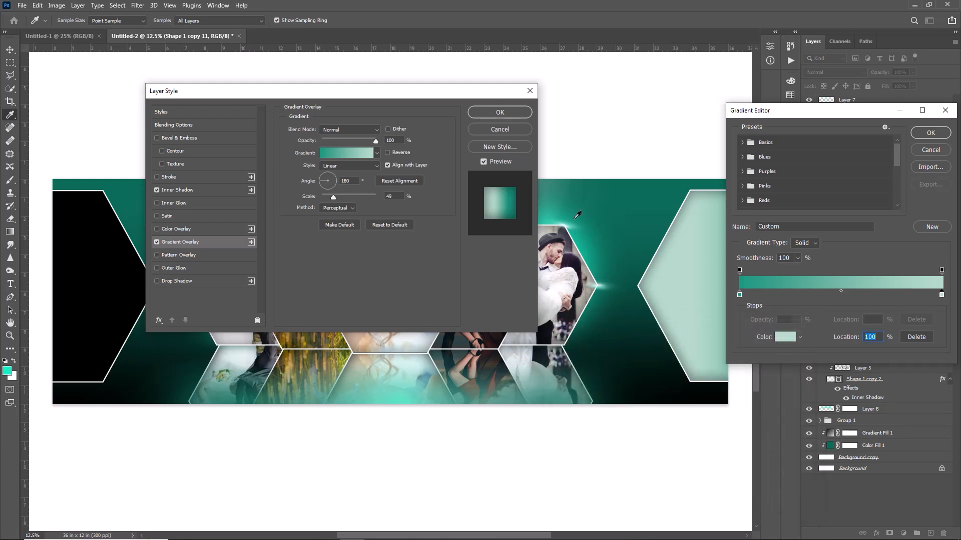
pyautogui.click(927, 133)
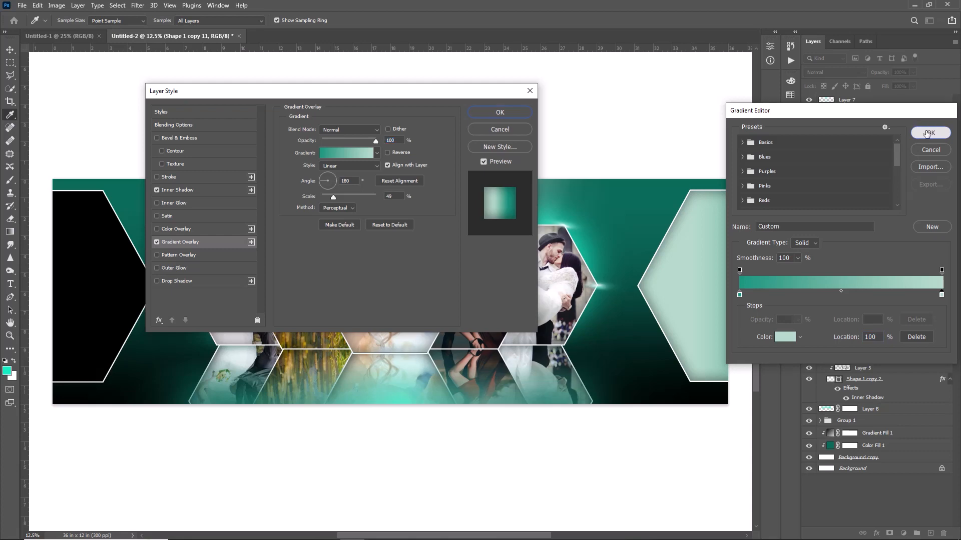
pyautogui.click(331, 181)
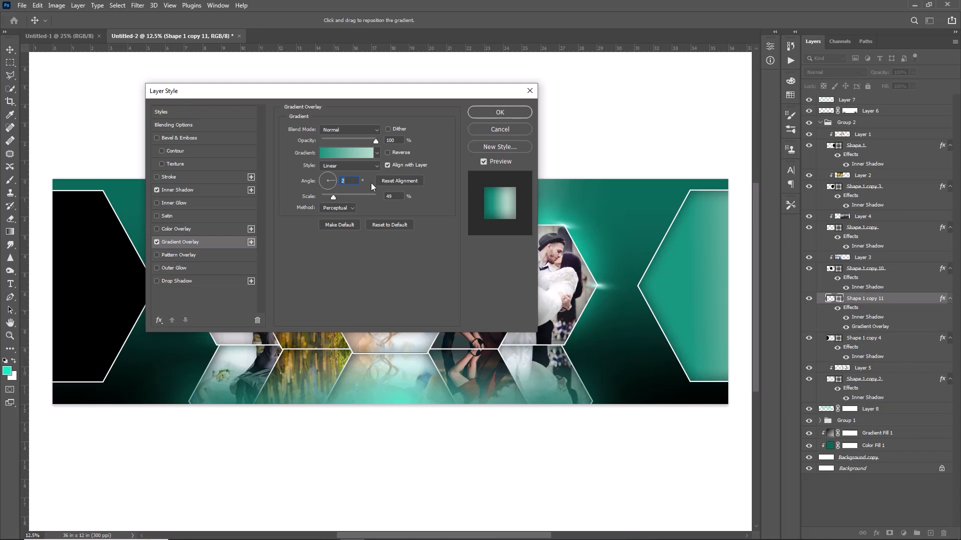
pyautogui.click(505, 115)
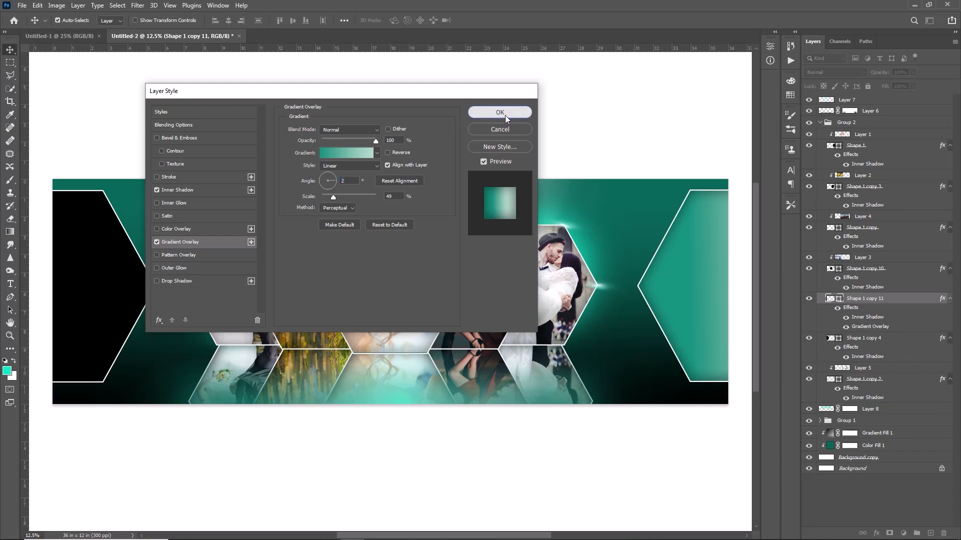
# Delete the black left-edge hexagon and place a duplicate of the right-edge gradient hexagon in its spot at the banner's left edge
pyautogui.click(102, 260)
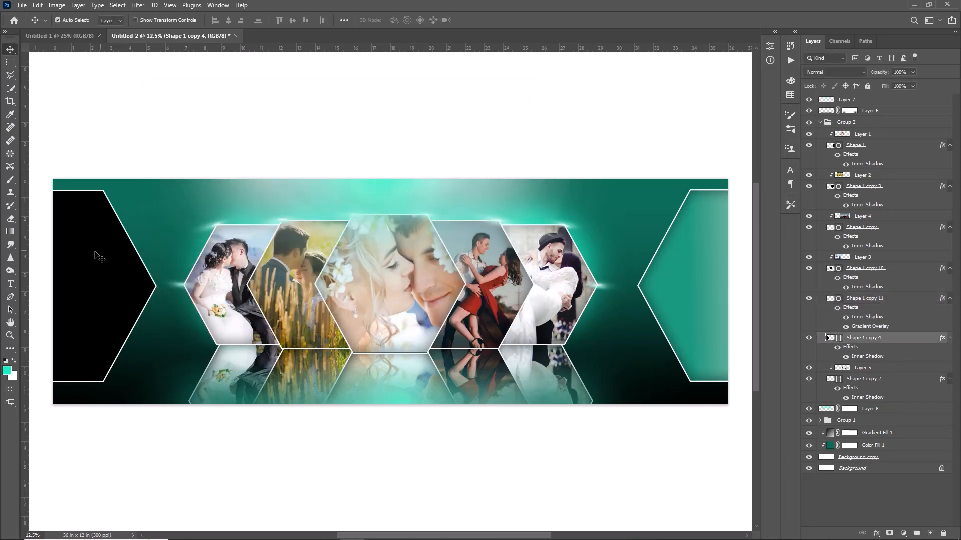
pyautogui.press('Delete')
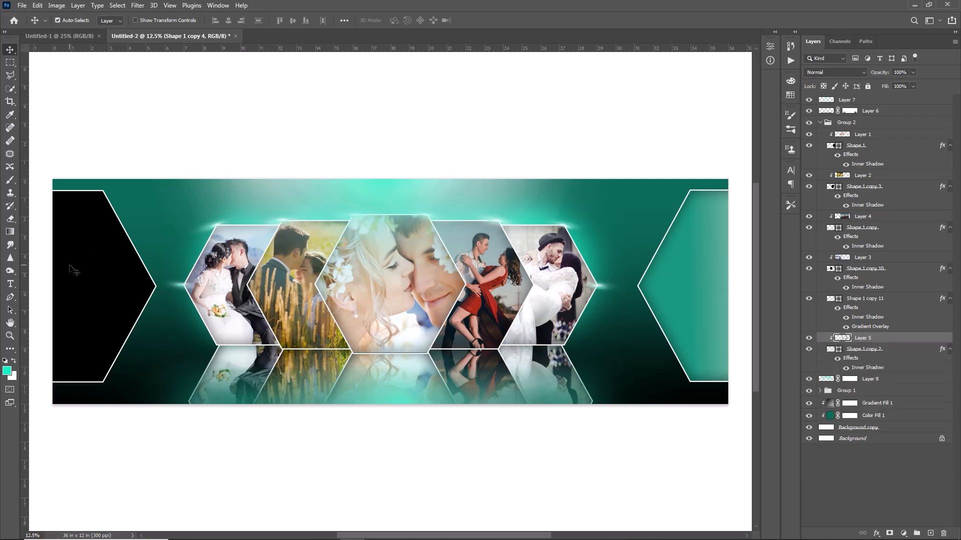
pyautogui.click(707, 286)
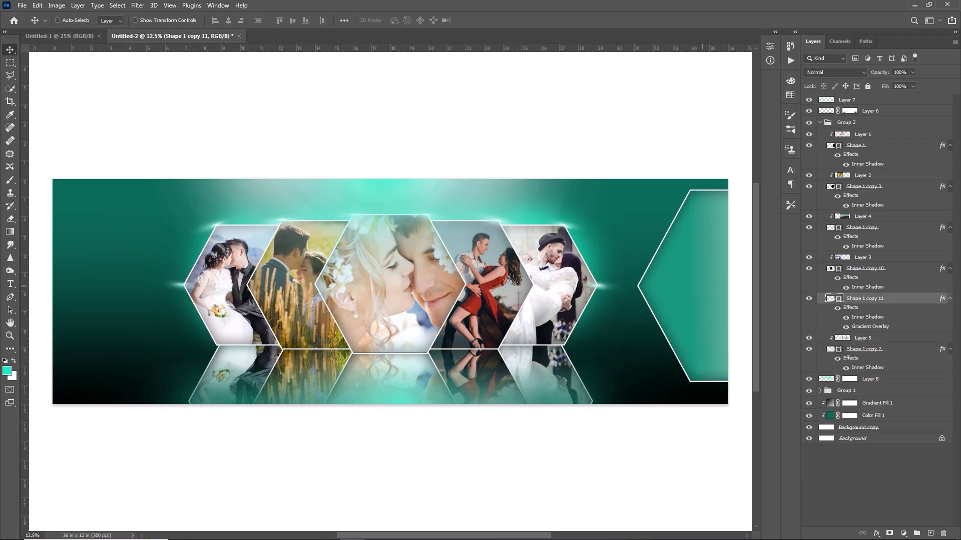
pyautogui.hotkey('ctrl', 'j')
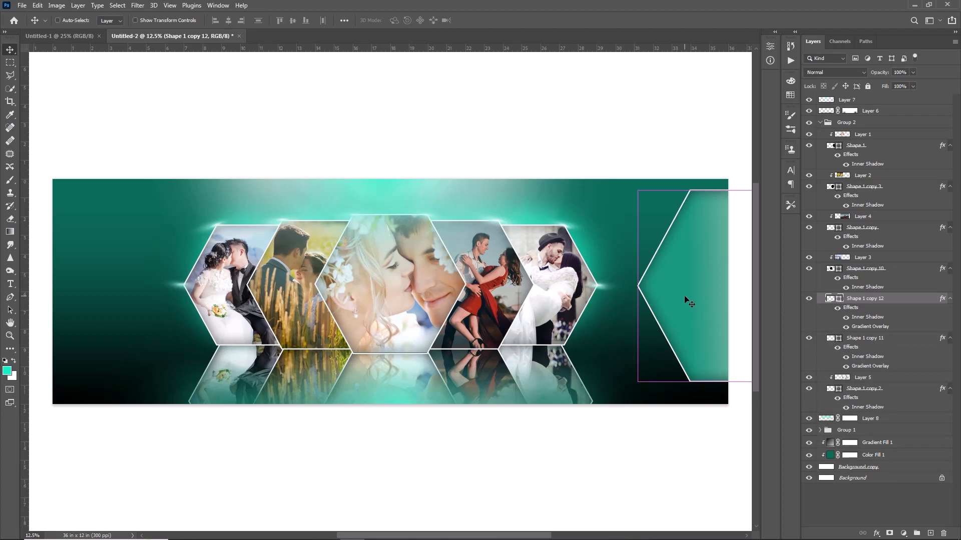
pyautogui.hotkey('ctrl', 't')
pyautogui.moveTo(693, 276); pyautogui.dragTo(133, 294)
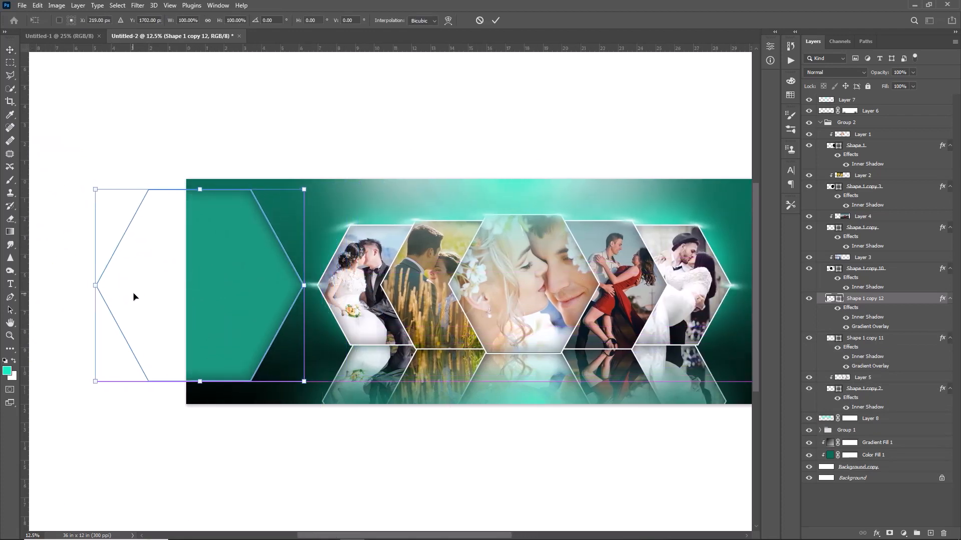
pyautogui.press('Return')
pyautogui.hotkey('ctrl', '0')
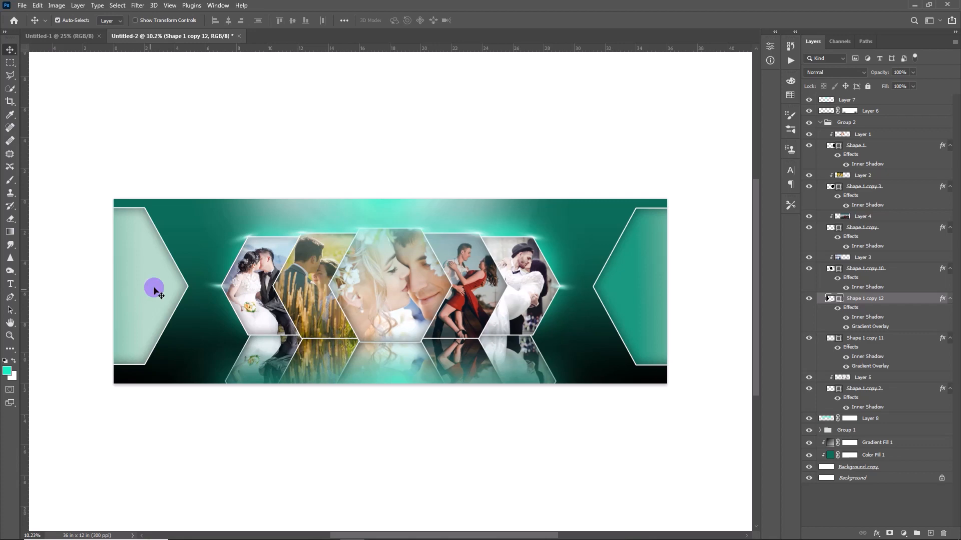
# Set the gradient overlay angle of the left-edge hexagon to 176°
pyautogui.doubleClick(877, 329)
pyautogui.doubleClick(873, 326)
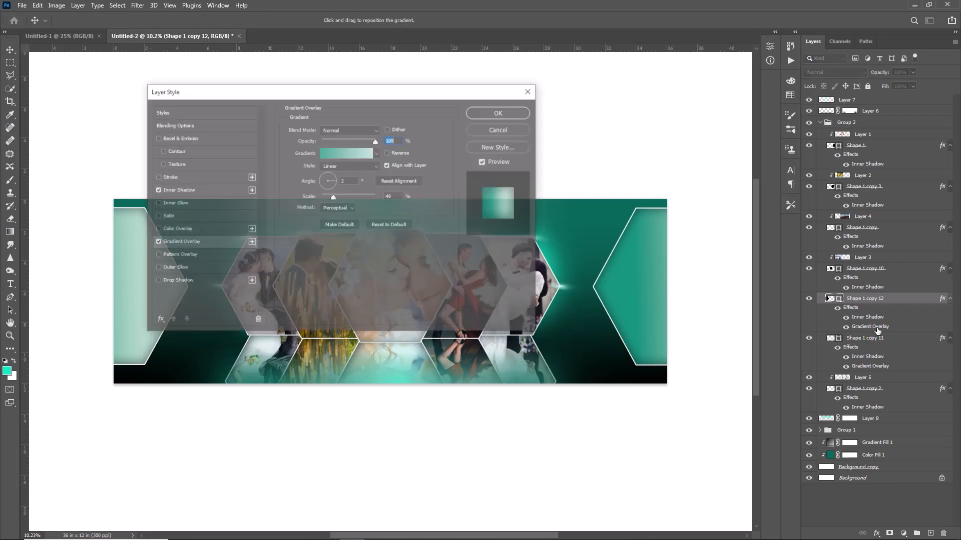
pyautogui.moveTo(359, 91); pyautogui.dragTo(681, 104)
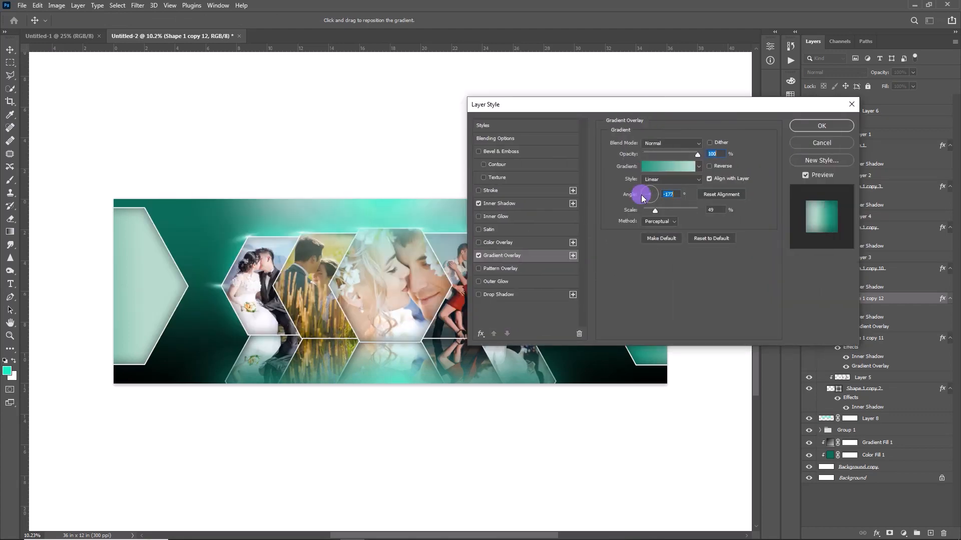
pyautogui.click(641, 194)
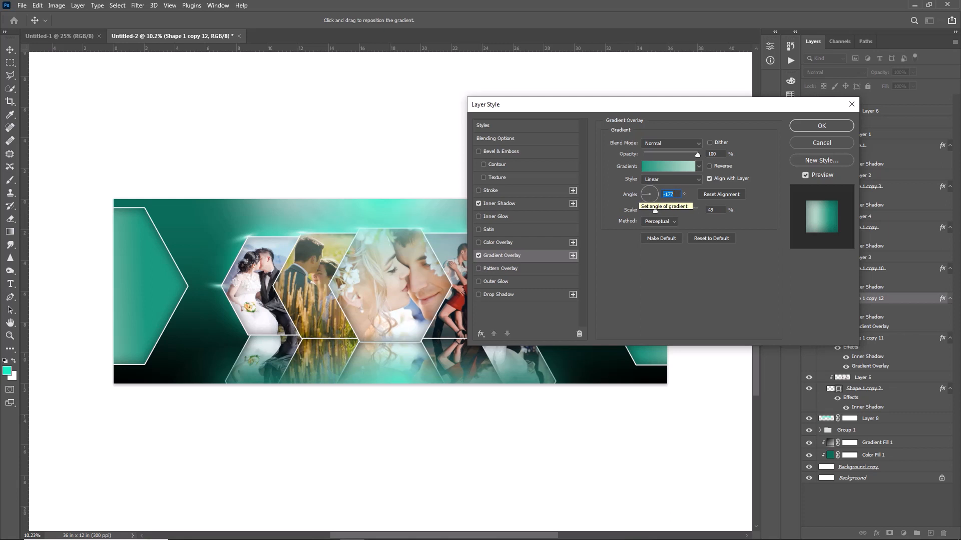
pyautogui.click(643, 196)
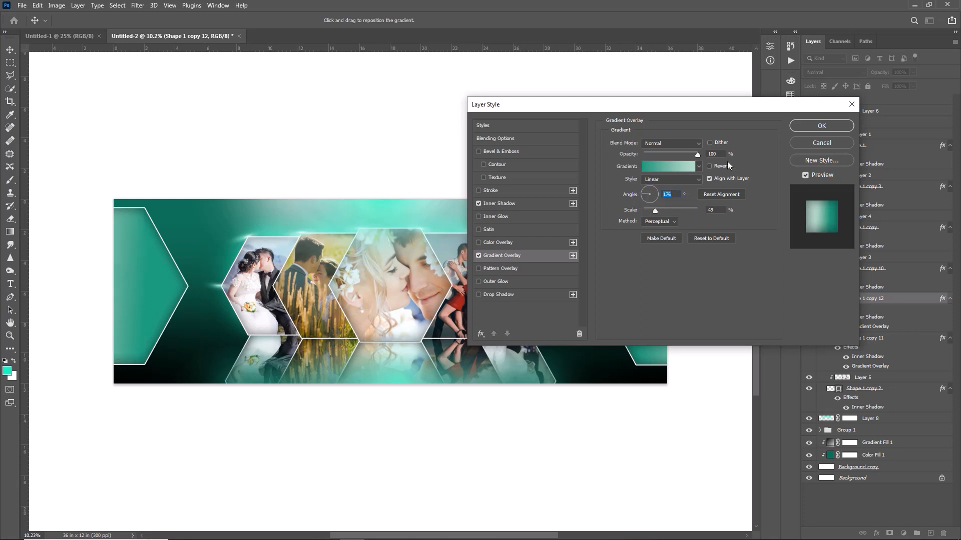
pyautogui.click(828, 125)
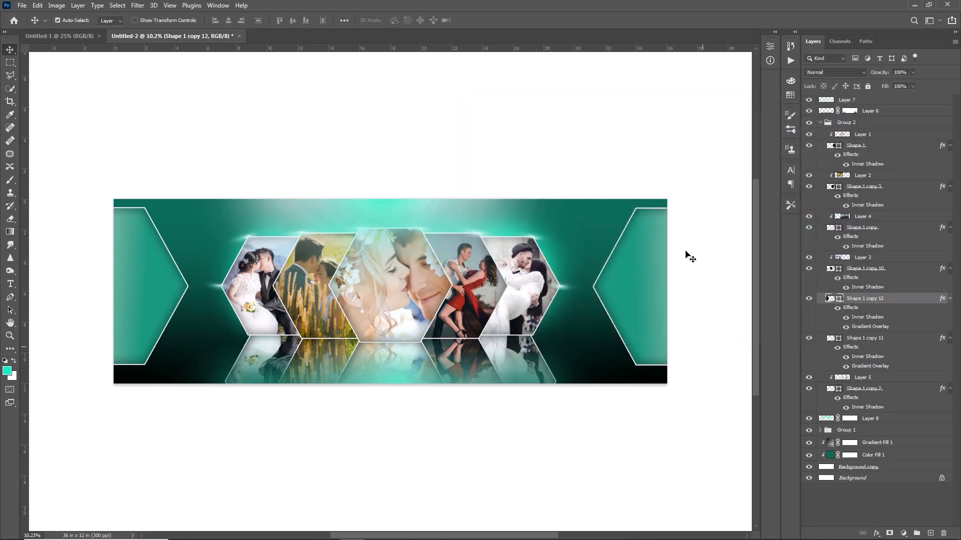
# Add a white stroke to the right-edge hexagon, Shape 1 copy 11, and adjust the stroke's width
pyautogui.scroll(1, 690, 257)
pyautogui.click(899, 340)
pyautogui.click(919, 339)
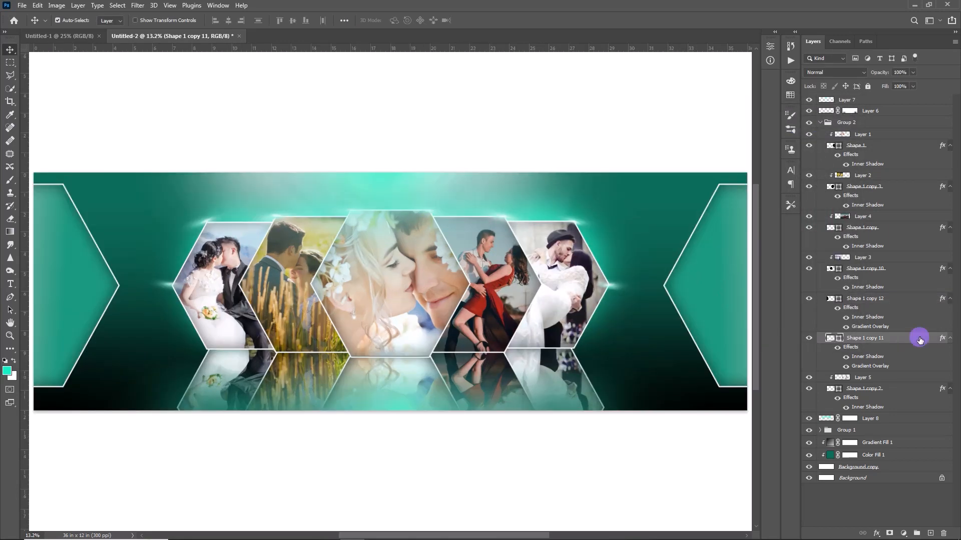
pyautogui.doubleClick(919, 340)
pyautogui.moveTo(777, 85); pyautogui.dragTo(243, 280)
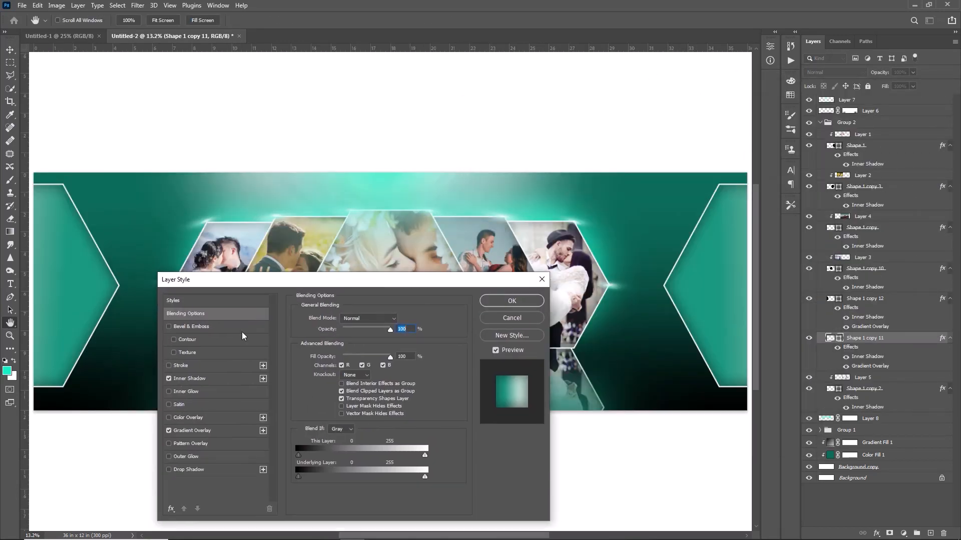
pyautogui.click(181, 365)
pyautogui.click(319, 395)
pyautogui.click(590, 220)
pyautogui.click(784, 339)
pyautogui.moveTo(297, 280); pyautogui.dragTo(581, 173)
pyautogui.moveTo(619, 212); pyautogui.dragTo(629, 212)
pyautogui.moveTo(631, 177)
pyautogui.mouseDown()
pyautogui.moveTo(348, 265)
pyautogui.moveTo(375, 261)
pyautogui.mouseUp()
pyautogui.moveTo(373, 295)
pyautogui.mouseDown()
pyautogui.moveTo(381, 294)
pyautogui.moveTo(373, 295)
pyautogui.mouseUp()
# Turn on the right-edge hexagon's outer glow at 14% spread, and make its inner shadow turquoise with 46% opacity, 102 px distance and 14% choke
pyautogui.click(214, 433)
pyautogui.click(369, 371)
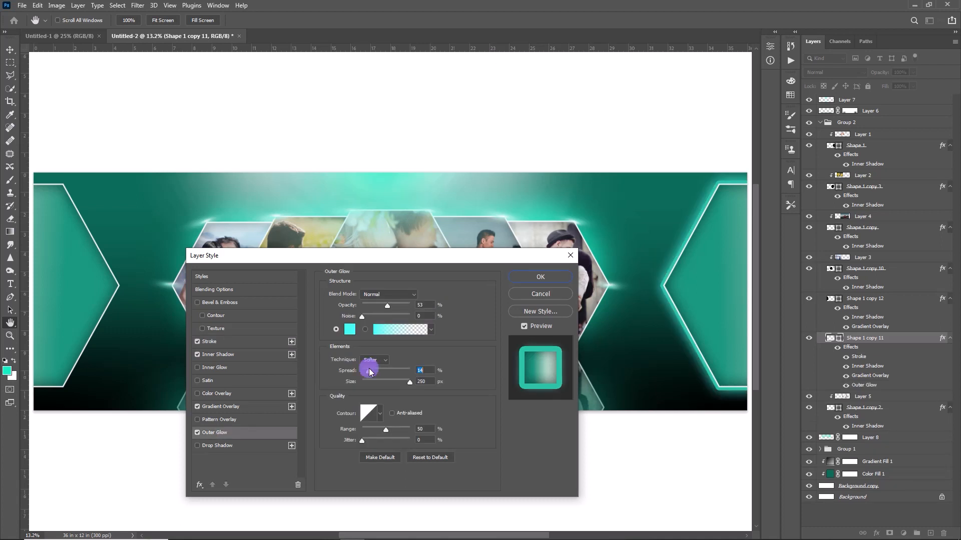
pyautogui.click(209, 353)
pyautogui.click(428, 296)
pyautogui.click(670, 373)
pyautogui.click(784, 341)
pyautogui.moveTo(365, 339)
pyautogui.mouseDown()
pyautogui.moveTo(390, 339)
pyautogui.moveTo(361, 324)
pyautogui.mouseUp()
pyautogui.click(363, 319)
pyautogui.moveTo(390, 340); pyautogui.dragTo(367, 371)
# Set the right-edge hexagon's outer glow to 58% opacity, 42% spread, 250 px size and 100% range
pyautogui.click(231, 433)
pyautogui.moveTo(385, 304); pyautogui.dragTo(382, 302)
pyautogui.moveTo(399, 379); pyautogui.dragTo(374, 371)
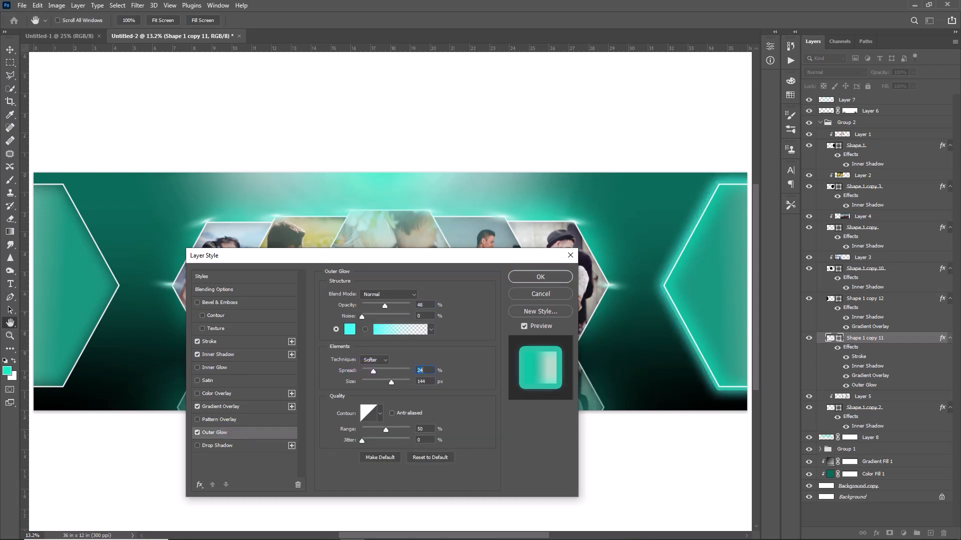
pyautogui.moveTo(385, 305); pyautogui.dragTo(392, 305)
pyautogui.moveTo(386, 430); pyautogui.dragTo(382, 429)
pyautogui.moveTo(374, 371); pyautogui.dragTo(385, 379)
pyautogui.moveTo(382, 429); pyautogui.dragTo(410, 430)
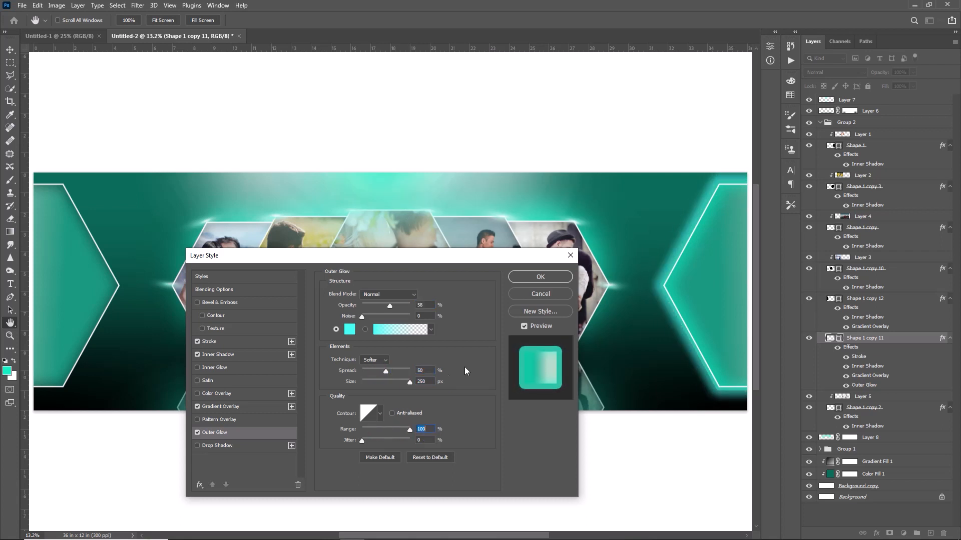
pyautogui.click(552, 277)
# Replace the old left-edge hexagon with a duplicate of the glowing right-edge hexagon, running off the banner's left edge
pyautogui.click(864, 298)
pyautogui.press('Delete')
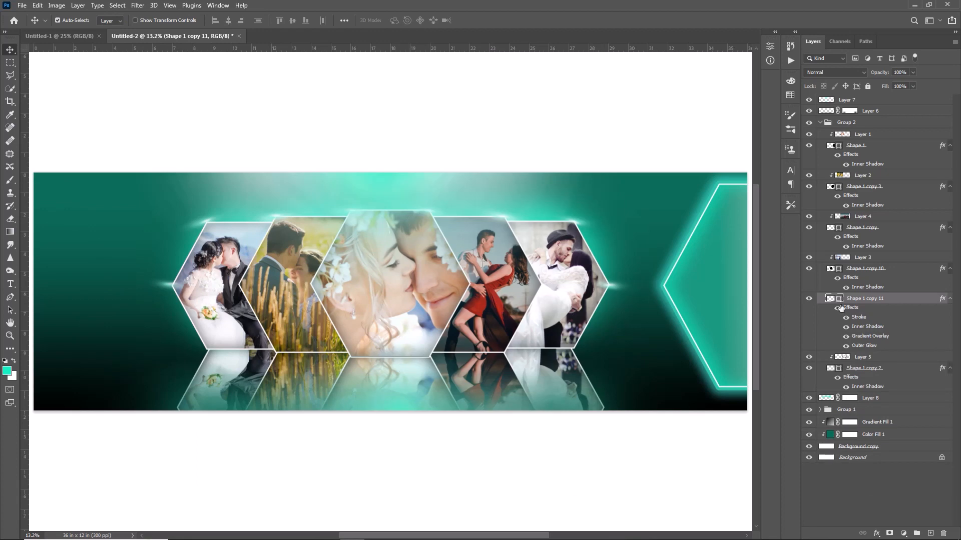
pyautogui.hotkey('ctrl', 'j')
pyautogui.moveTo(707, 284); pyautogui.dragTo(125, 283)
# Set the left-edge hexagon's gradient overlay angle to 173° and its inner shadow angle to 6°
pyautogui.doubleClick(871, 336)
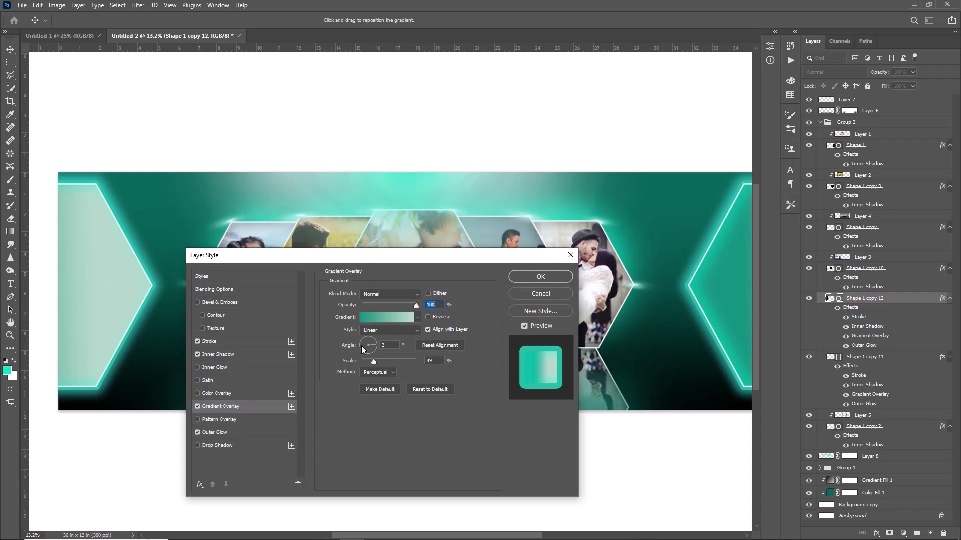
pyautogui.moveTo(362, 344); pyautogui.dragTo(359, 344)
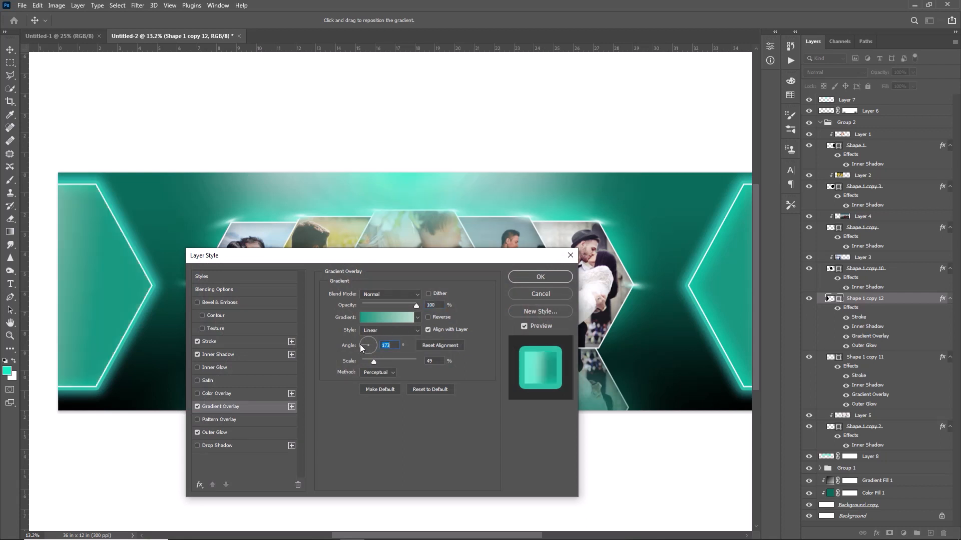
pyautogui.click(245, 352)
pyautogui.moveTo(374, 324); pyautogui.dragTo(374, 323)
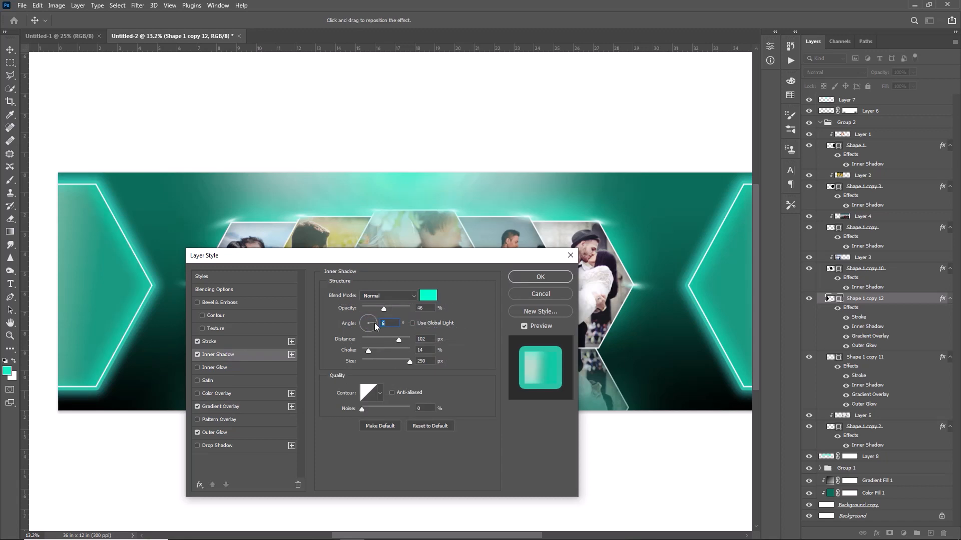
pyautogui.click(547, 279)
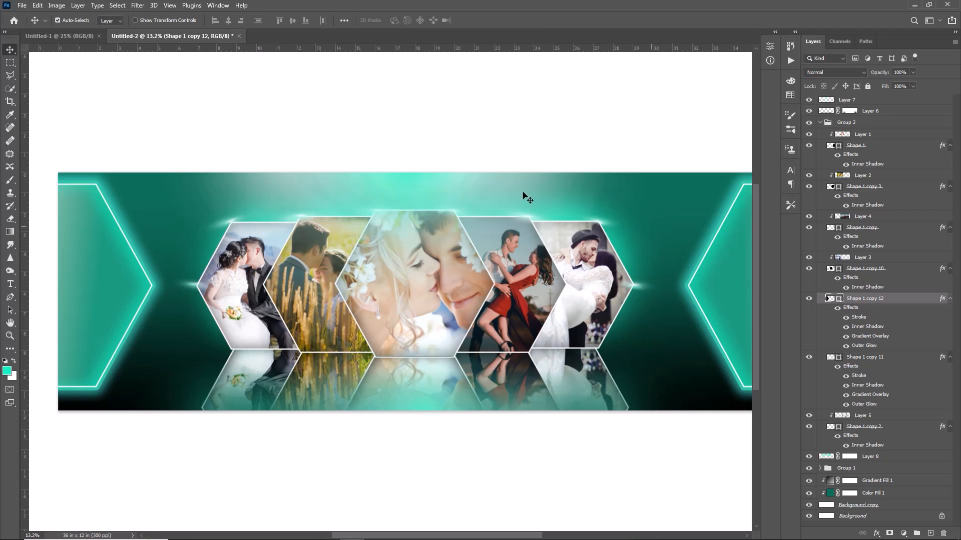
# Examine the banner at 25% zoom from the left-edge hexagon across the photos to the right-edge one, and return to the full view
pyautogui.moveTo(496, 537); pyautogui.dragTo(280, 539)
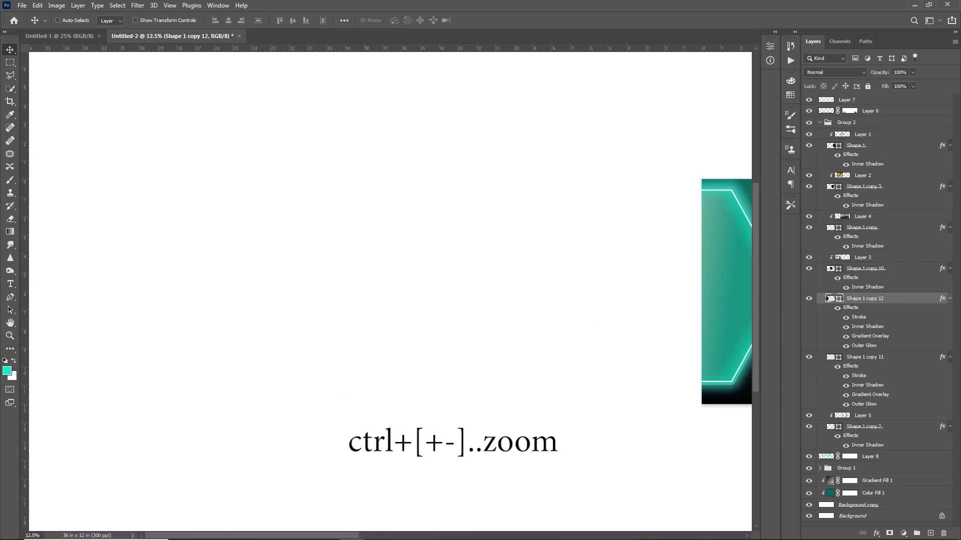
pyautogui.hotkey('ctrl', '+')
pyautogui.hotkey('ctrl', '+')
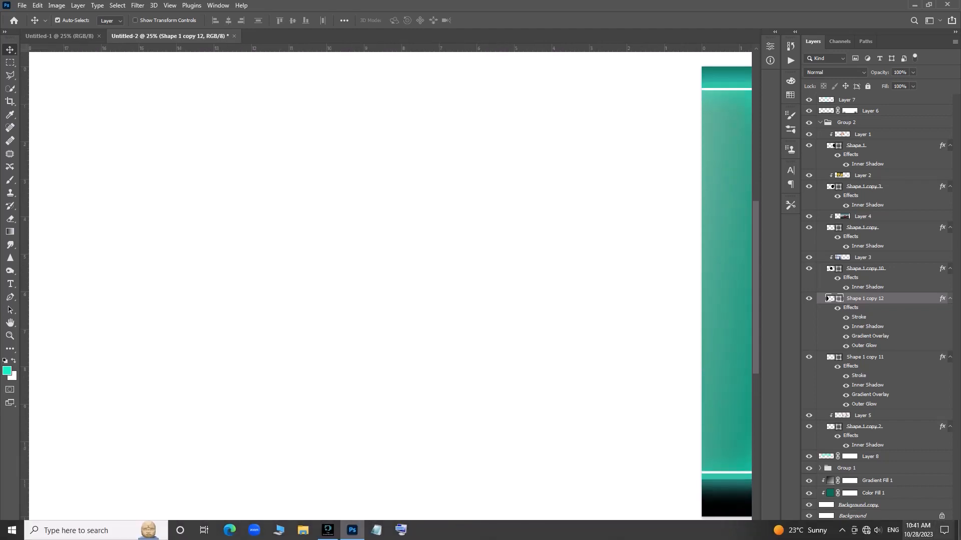
pyautogui.click(526, 301)
pyautogui.moveTo(235, 535); pyautogui.dragTo(377, 535)
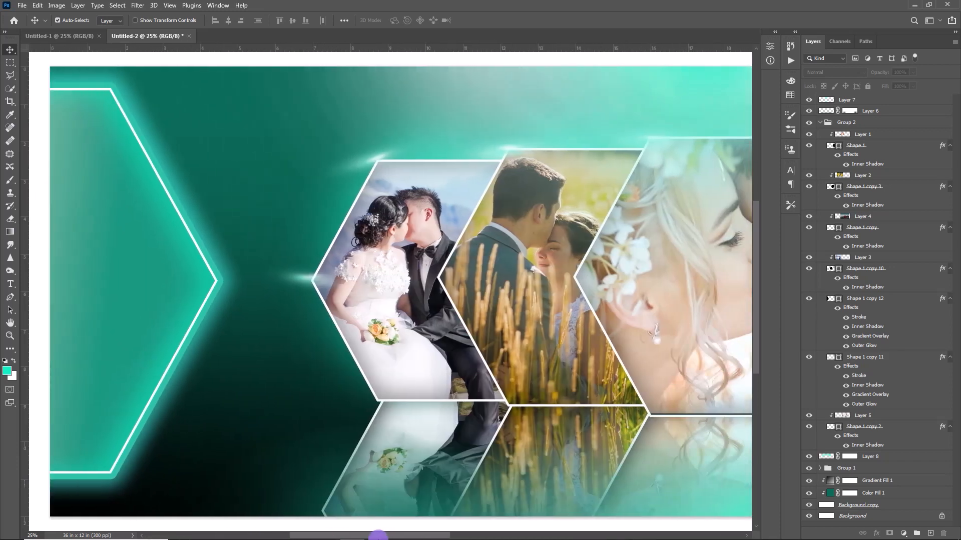
pyautogui.moveTo(379, 536); pyautogui.dragTo(440, 536)
pyautogui.moveTo(439, 536); pyautogui.dragTo(439, 537)
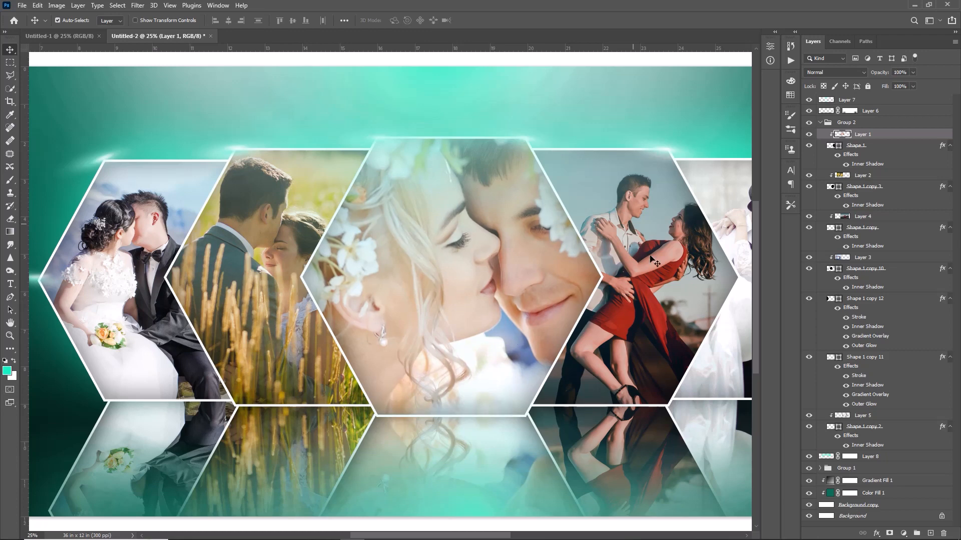
pyautogui.moveTo(423, 535); pyautogui.dragTo(492, 536)
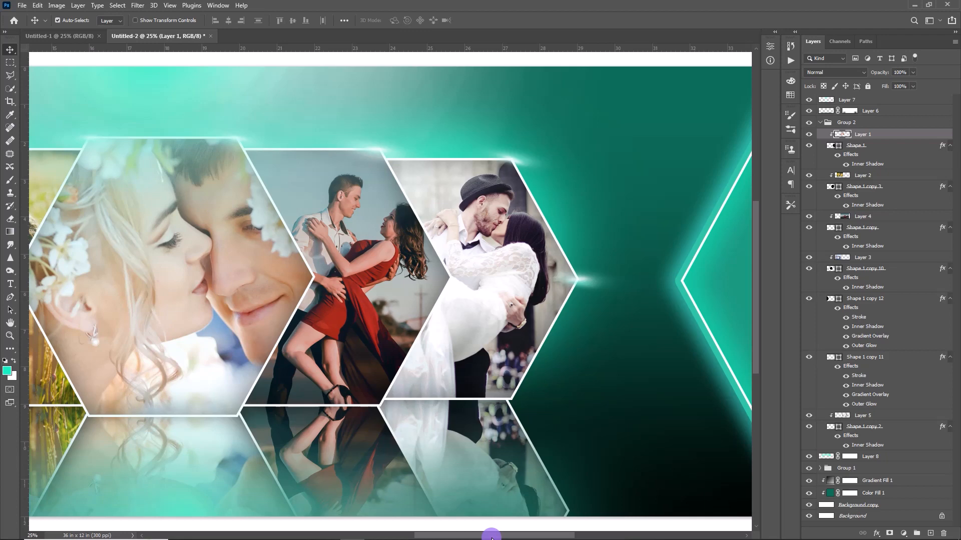
pyautogui.moveTo(491, 535); pyautogui.dragTo(436, 536)
pyautogui.press('ctrl')
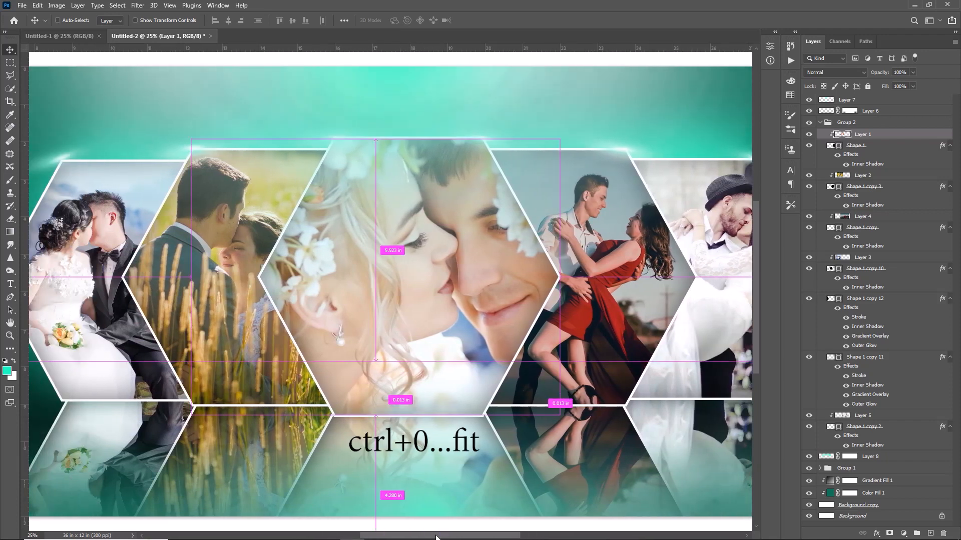
pyautogui.hotkey('ctrl', '0')
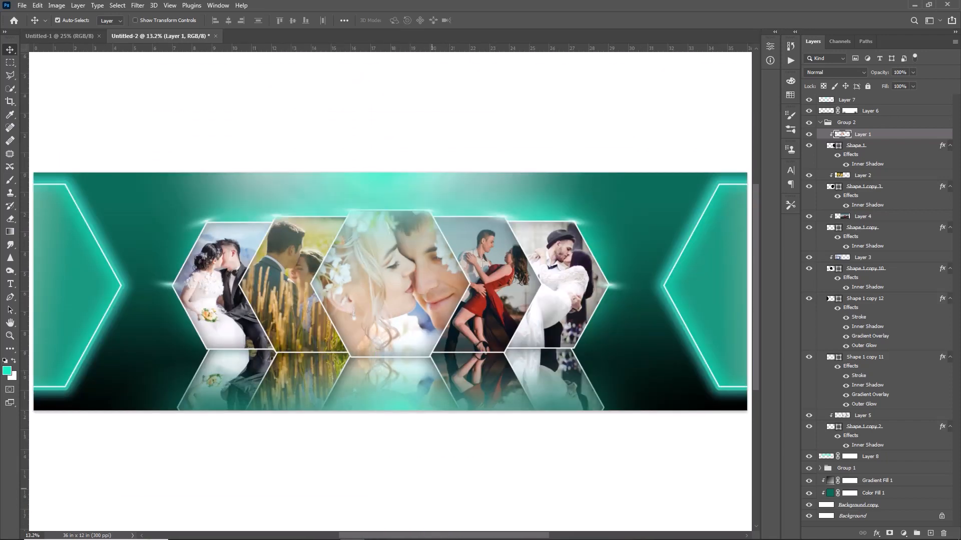